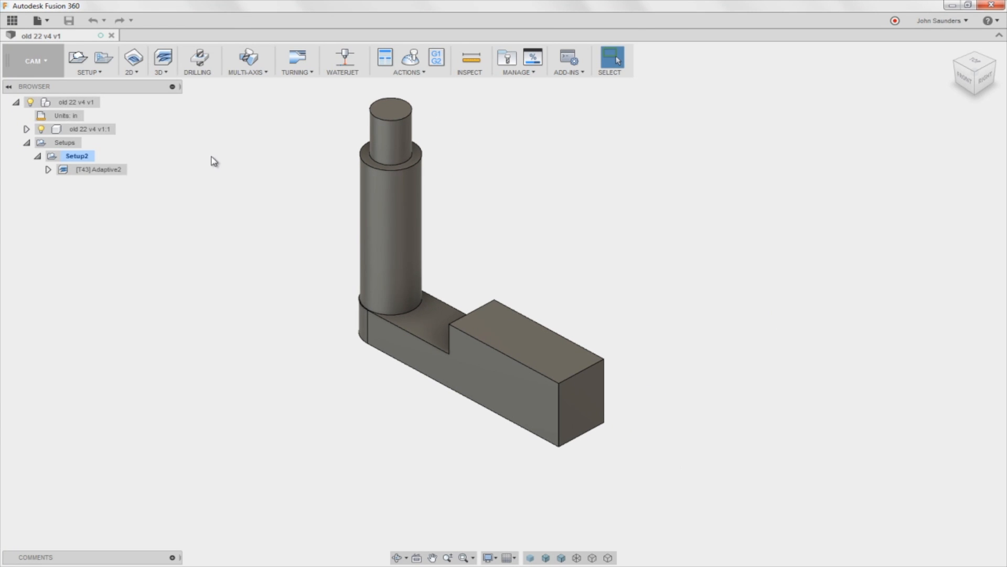
- Preview the Adaptive2 toolpath from a front view and orbit around it
mouse_move(212, 161)
middle_mouse_down("shift")
mouse_move(239, 229)
mouse_move(239, 218)
middle_mouse_up("shift")
left_click(103, 174)
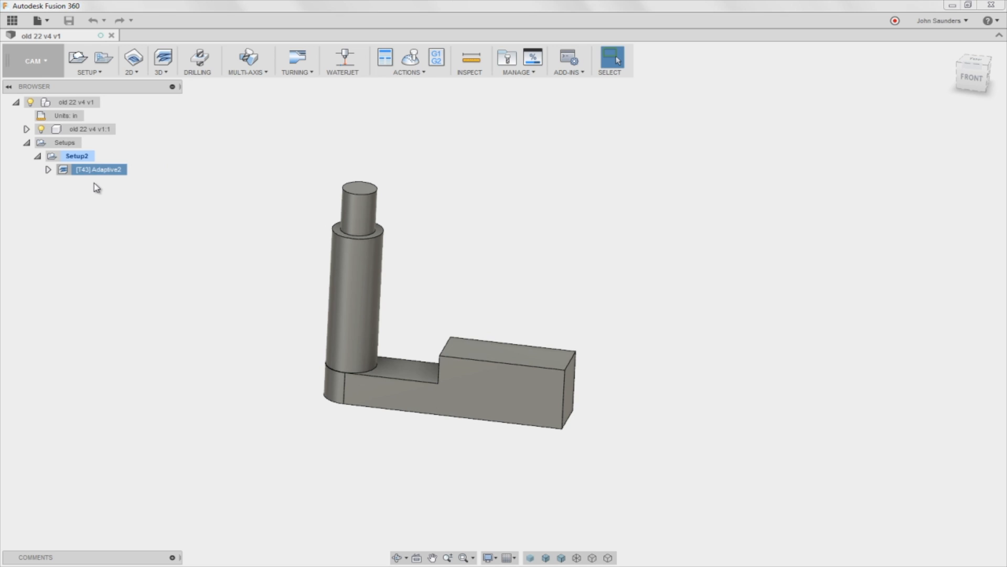
left_click(199, 181)
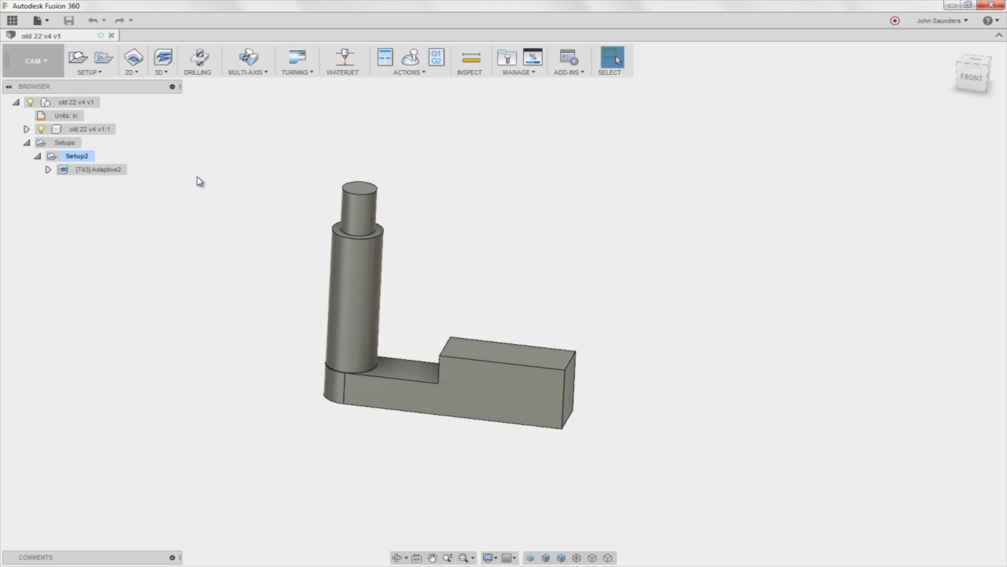
left_click(102, 176)
middle_click_drag(213, 197, 245, 218, "shift")
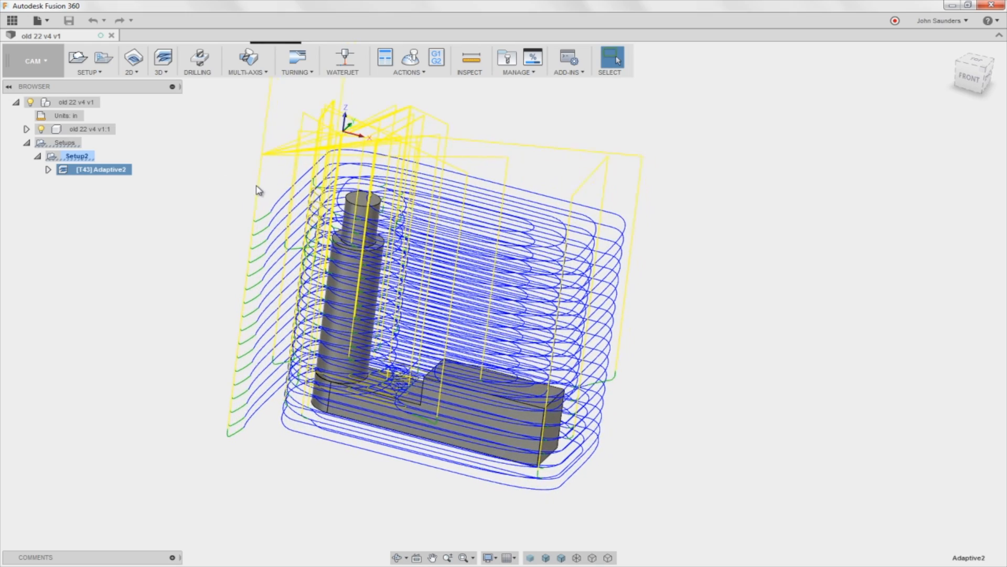
scroll(257, 190, "up", 1)
left_click(217, 195)
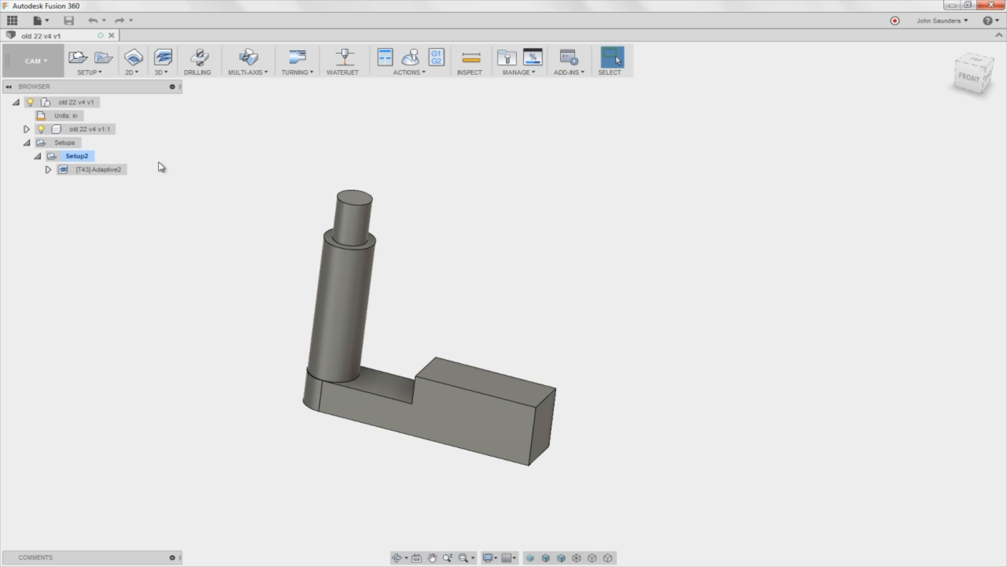
- Display Setup2's stock box around the part and orbit to inspect it
left_click(83, 156)
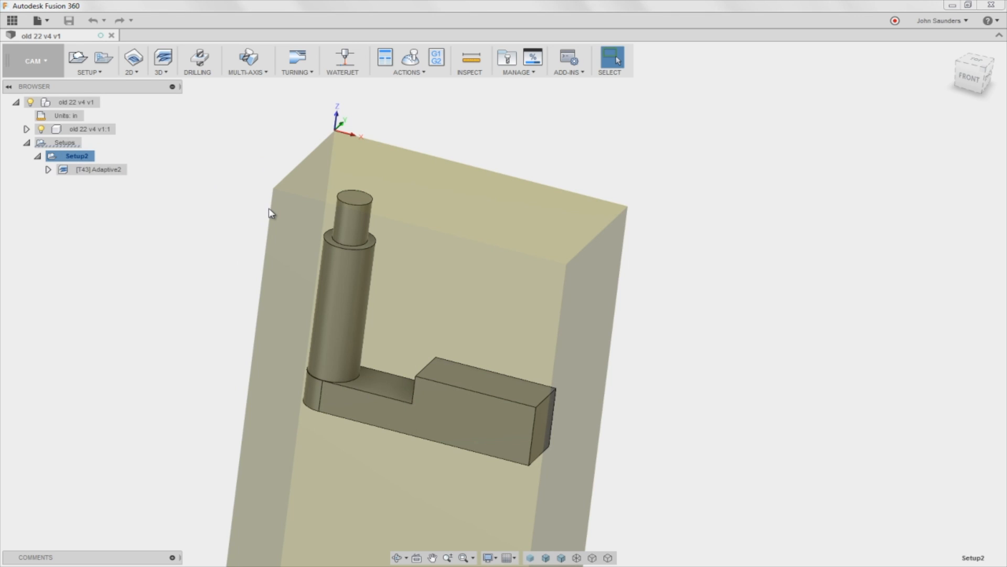
scroll(272, 214, "down", 2)
scroll(276, 217, "down", 1)
mouse_move(272, 220)
middle_mouse_down("shift")
mouse_move(279, 187)
mouse_move(256, 178)
mouse_move(323, 173)
mouse_move(330, 225)
mouse_move(313, 259)
mouse_move(337, 234)
mouse_move(349, 185)
middle_mouse_up("shift")
key("Escape")
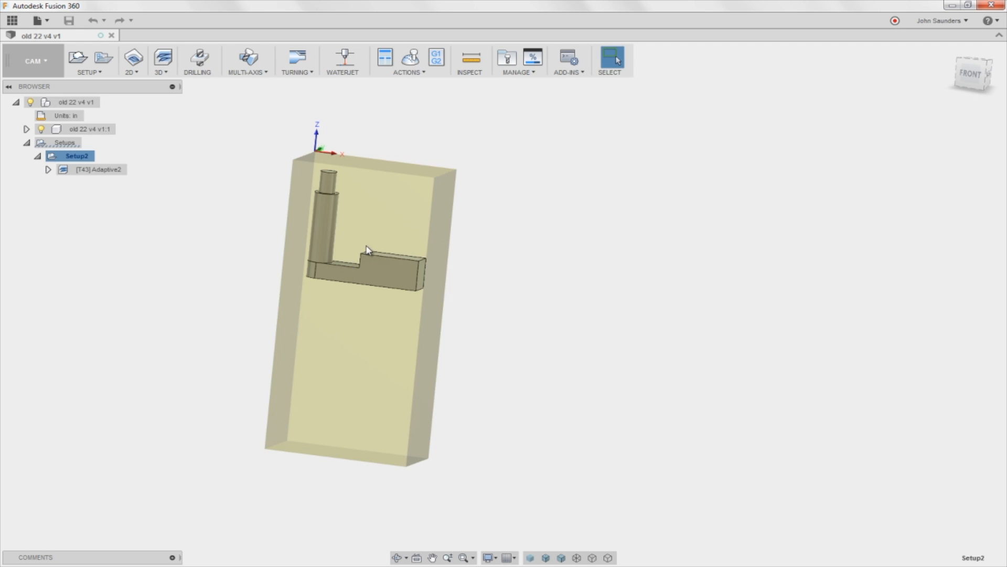
mouse_move(367, 250)
middle_mouse_down("shift")
mouse_move(378, 232)
mouse_move(315, 113)
middle_mouse_up("shift")
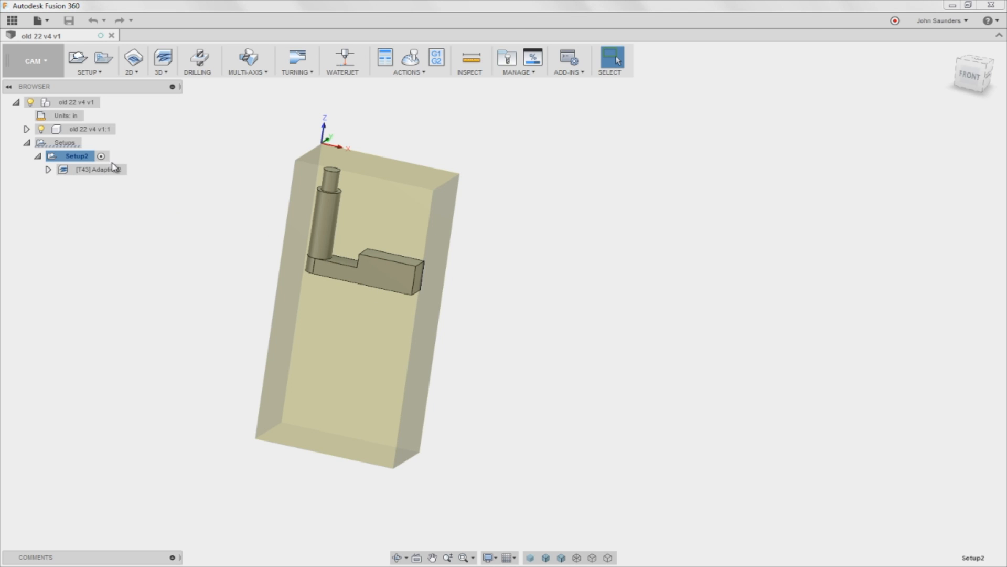
right_click(74, 161)
- Set Setup2's stock height to 1 in with a 0.05 in top offset and confirm
left_click(94, 162)
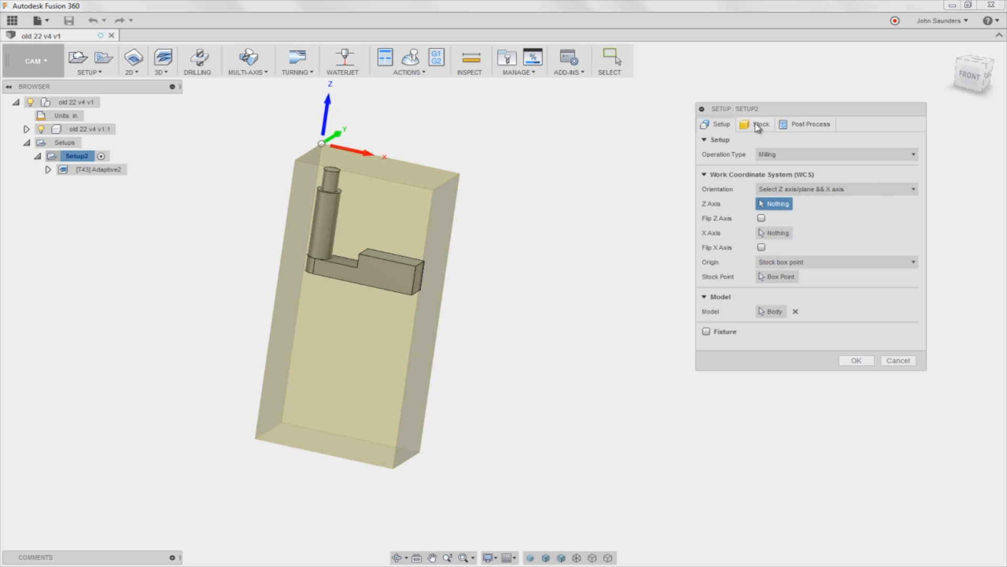
left_click(757, 126)
left_click(808, 227)
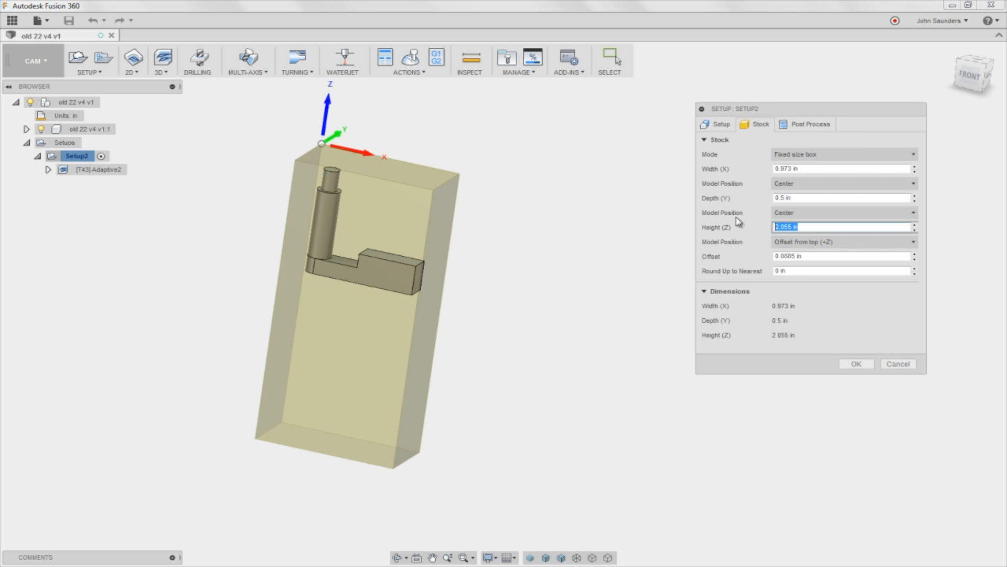
type("1")
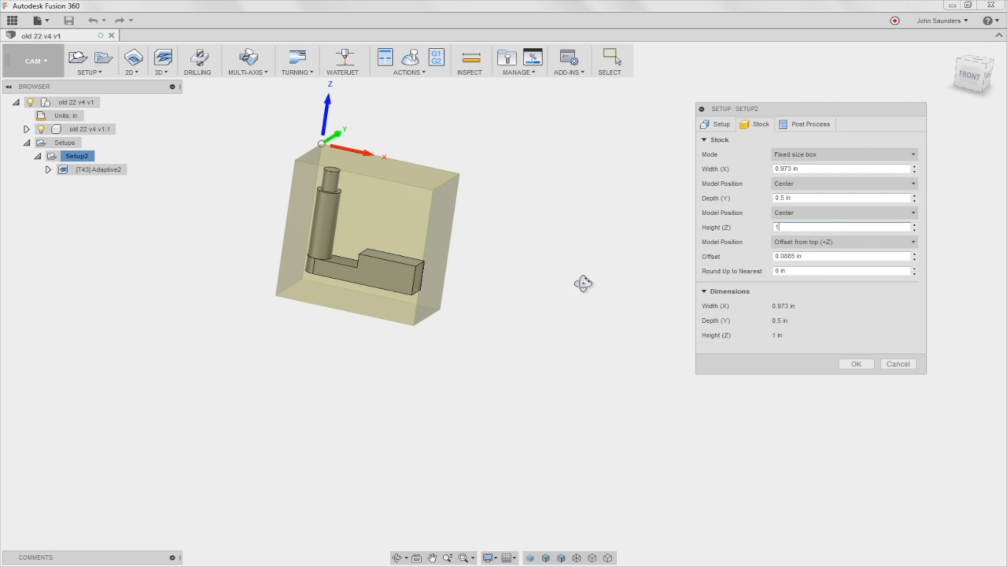
middle_click_drag(583, 283, 589, 271, "shift")
left_click(974, 75)
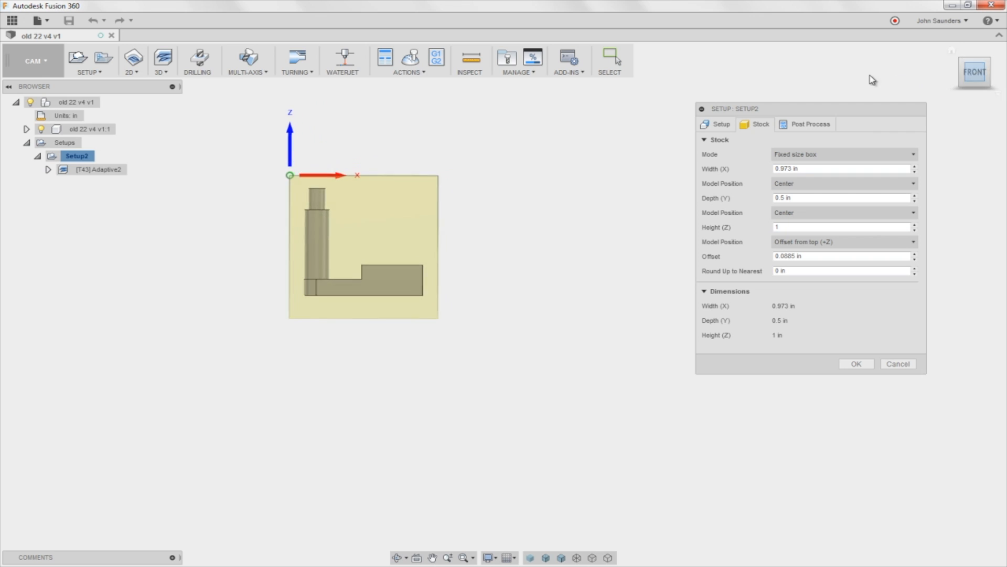
scroll(496, 193, "up", 2)
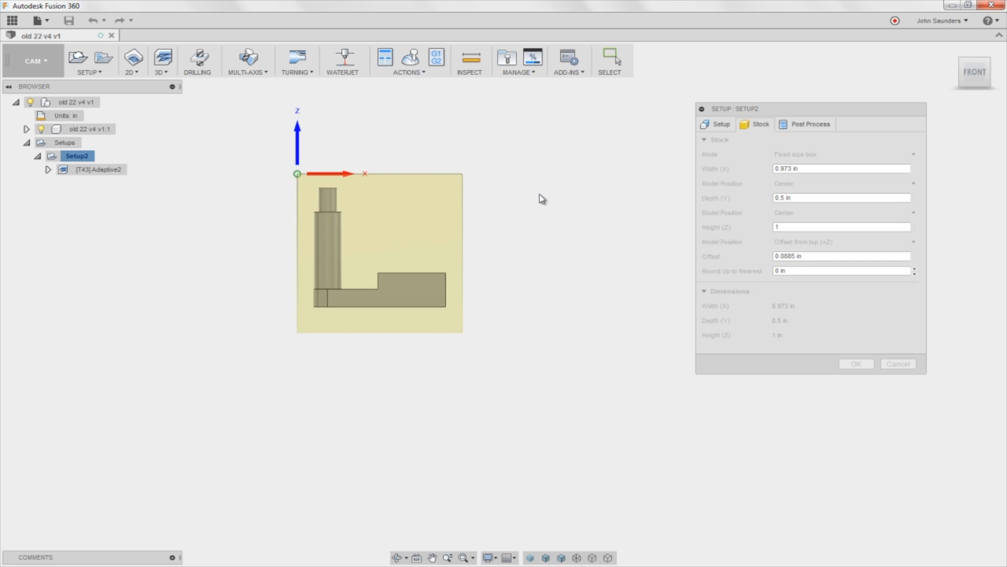
scroll(540, 198, "up", 2)
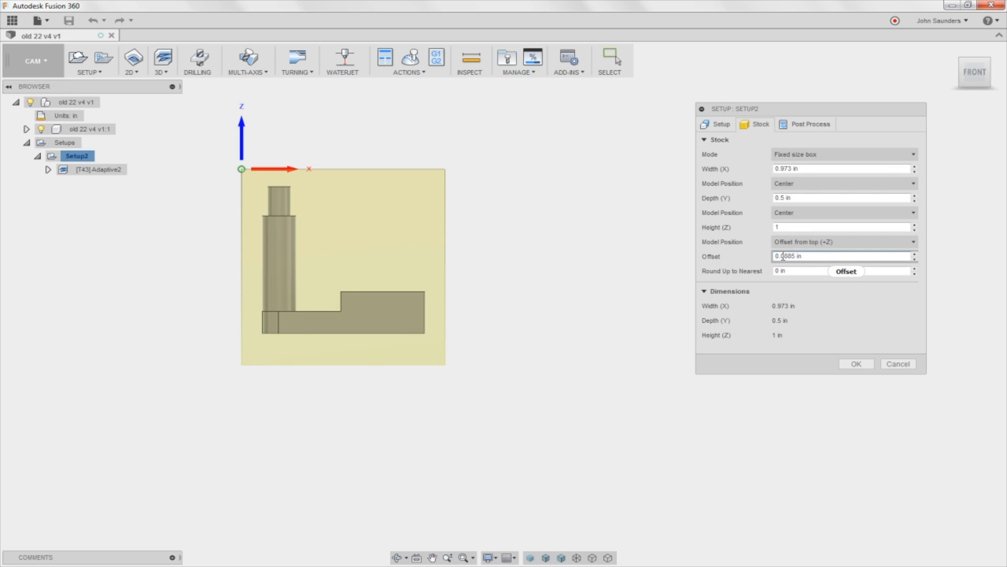
left_click_drag(784, 256, 844, 258)
type("0.05")
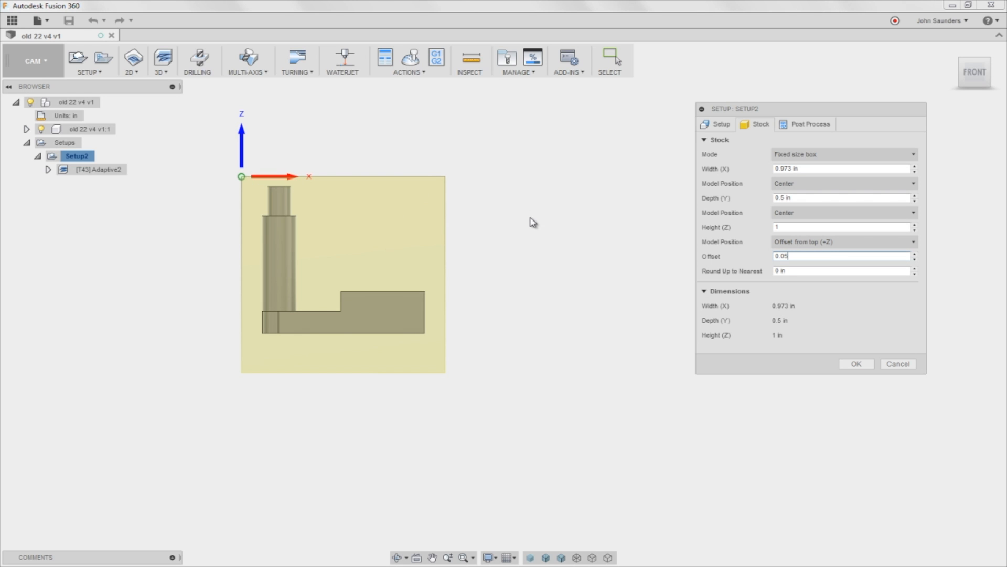
mouse_move(551, 241)
middle_mouse_down("shift")
mouse_move(439, 274)
mouse_move(543, 251)
mouse_move(524, 269)
mouse_move(529, 258)
mouse_move(537, 268)
mouse_move(519, 275)
middle_mouse_up("shift")
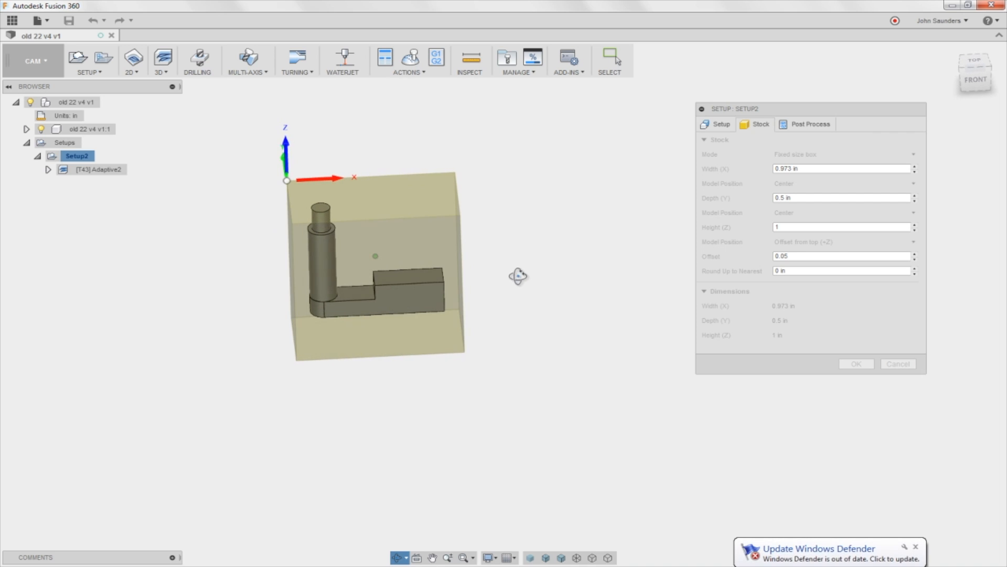
left_click(858, 364)
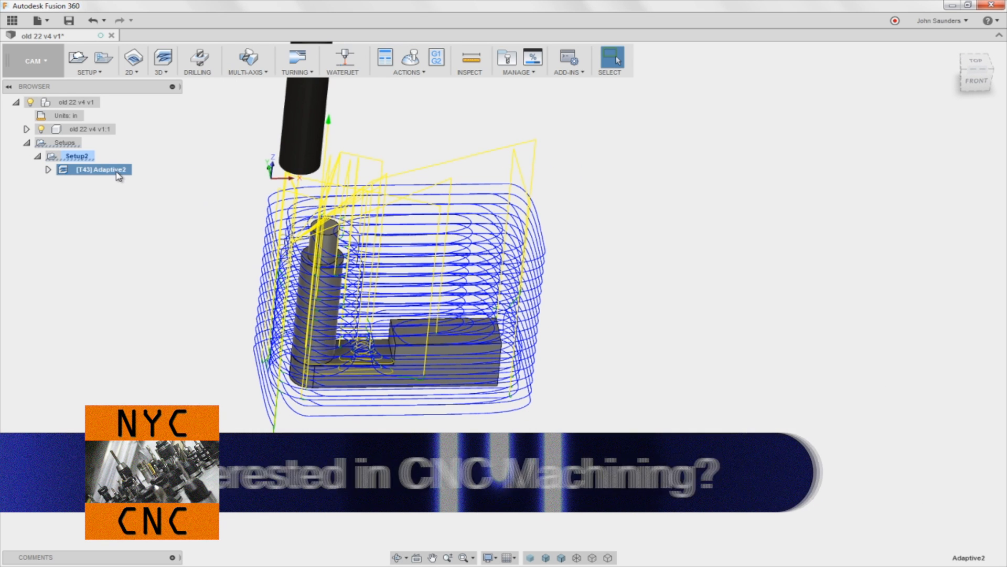
- Show Setup2's stock, then bring up the action list for Adaptive2
left_click(77, 156)
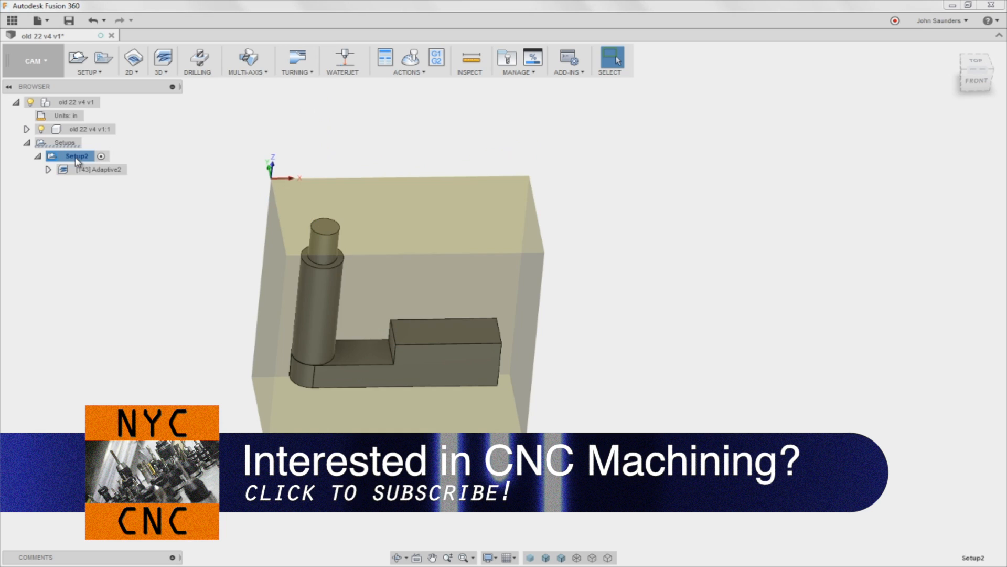
left_click(103, 170)
right_click(103, 169)
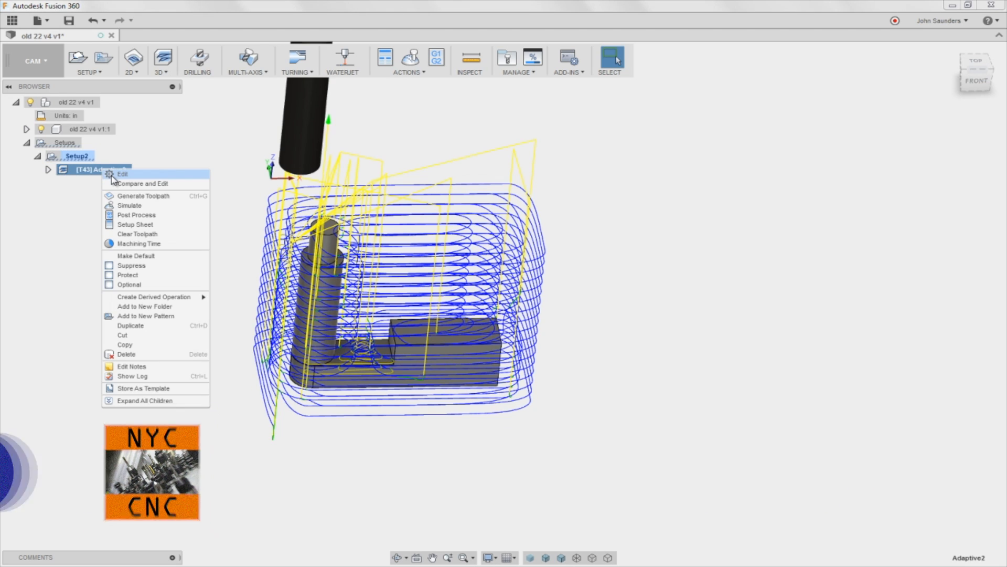
- Enable Stock to Leave on Adaptive2 with 0.01 in radial stock
left_click(111, 174)
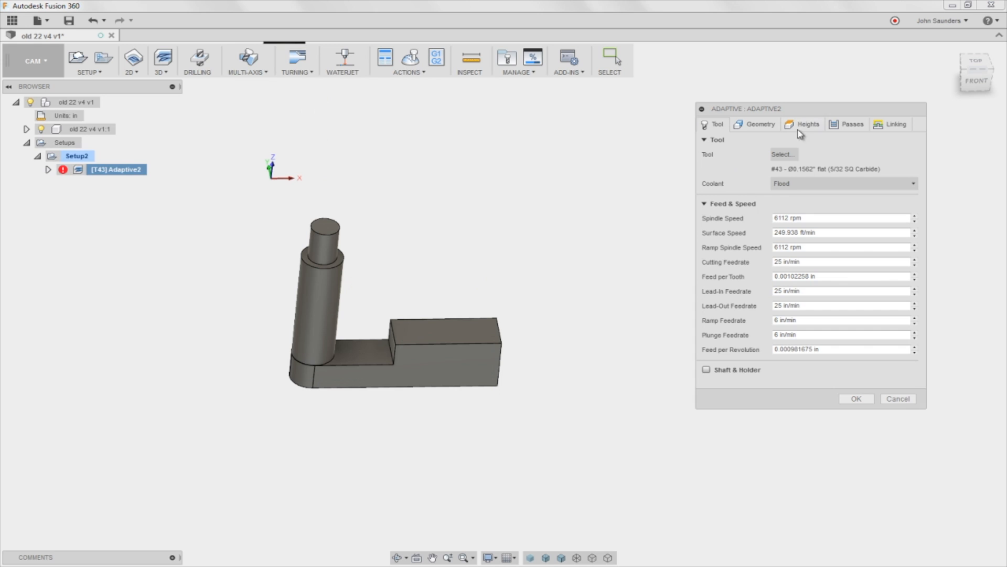
left_click(847, 126)
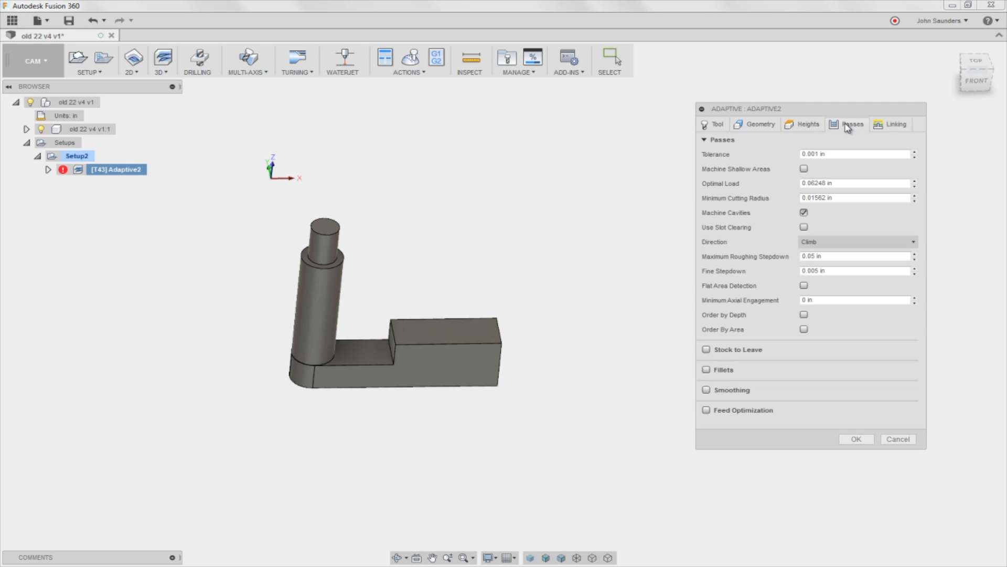
left_click(707, 350)
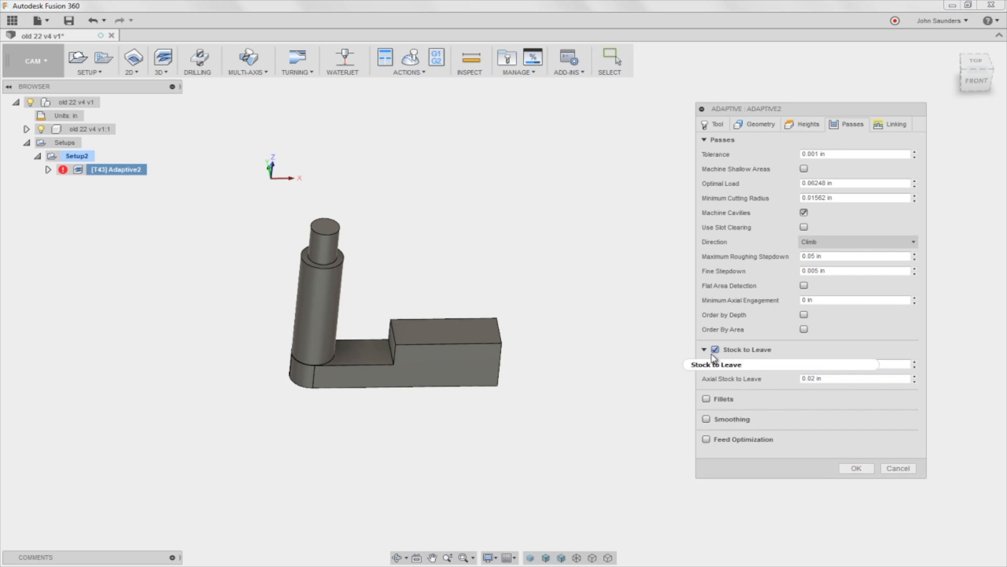
double_click(811, 365)
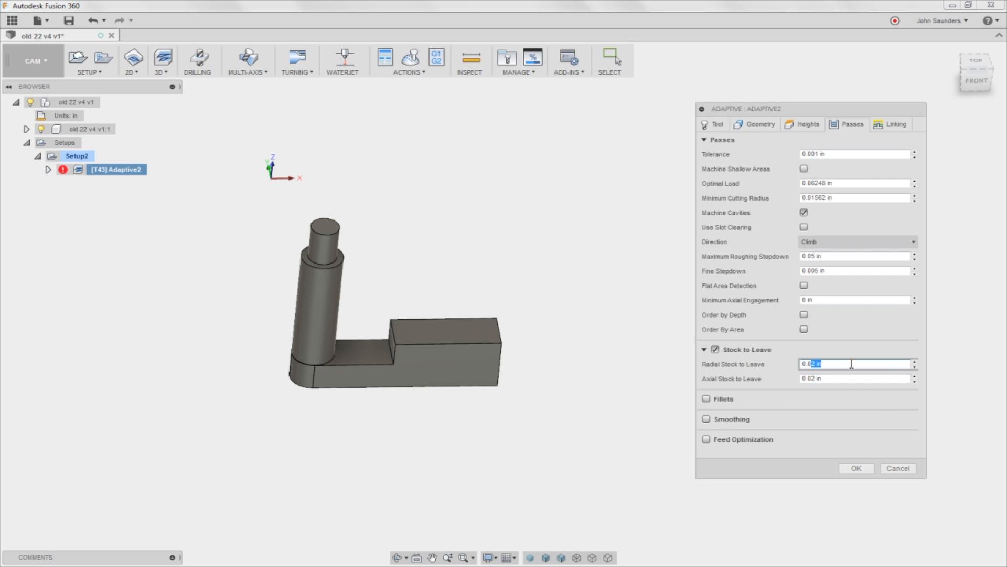
type("0.01")
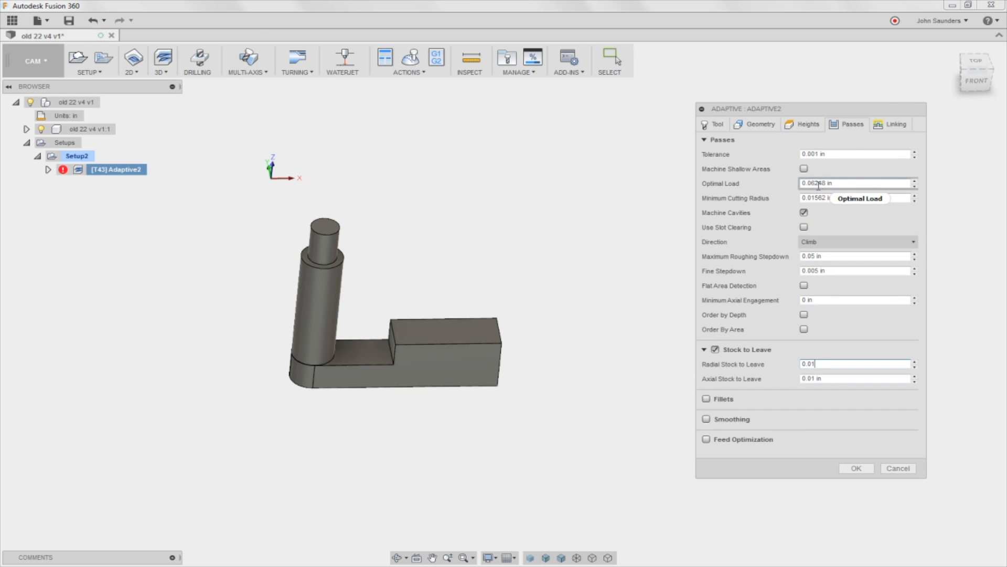
left_click(715, 124)
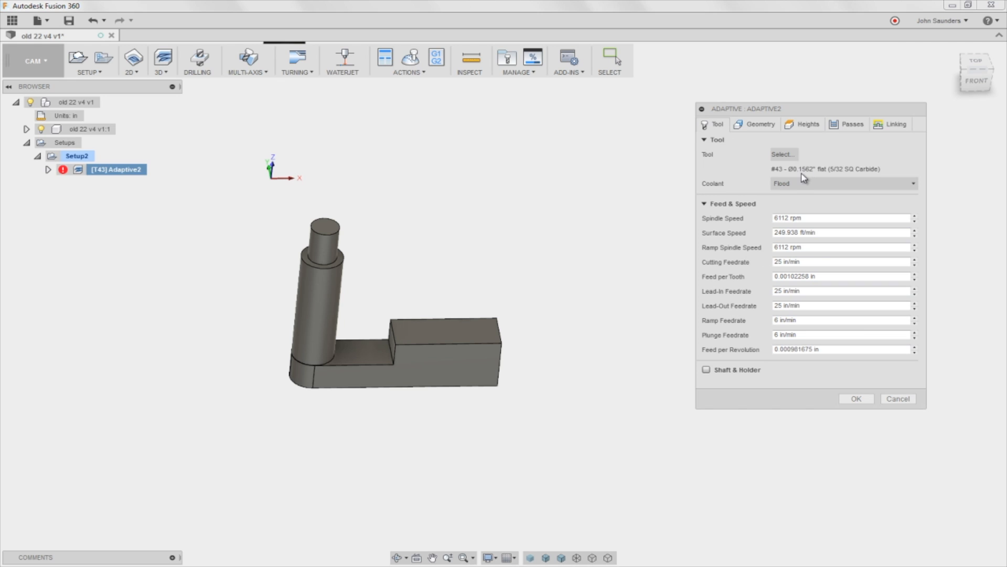
- Pick the 9 - Ø1/4" flat end mill for Adaptive2 from the tool library
left_click(787, 156)
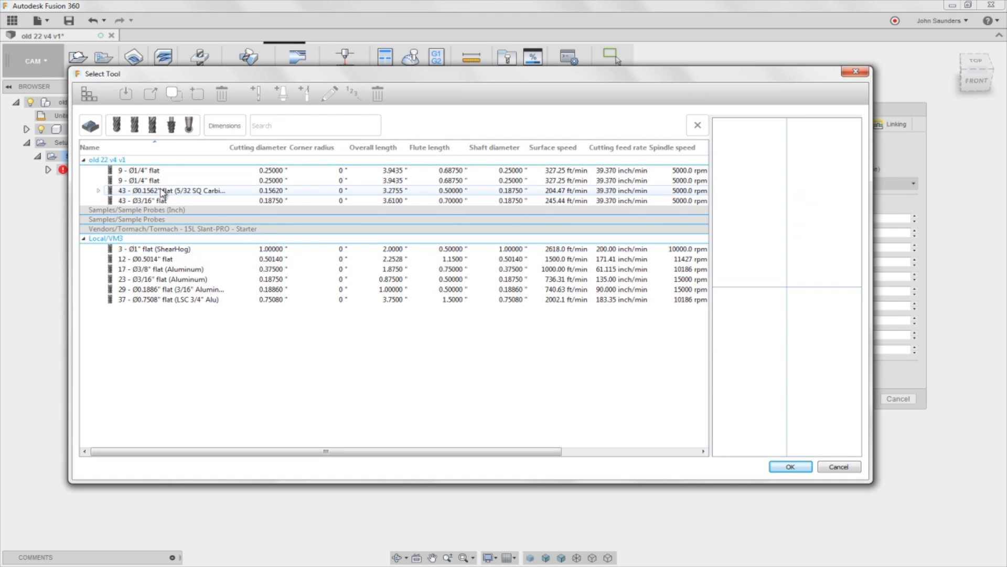
left_click(157, 172)
left_click(787, 470)
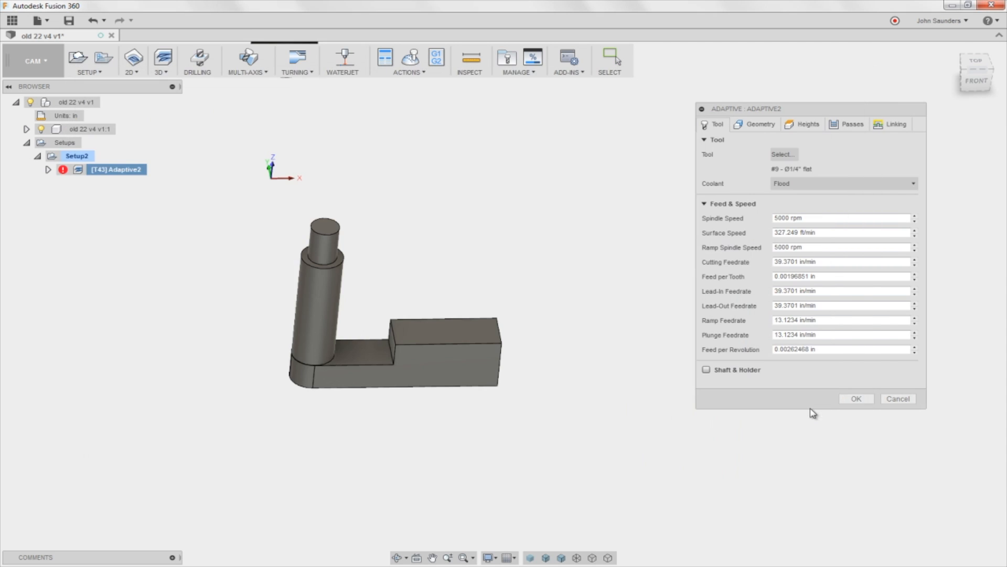
- Set Optimal Load to 0.25*.25 and Maximum Roughing Stepdown to 0.25, then regenerate
left_click(837, 124)
double_click(838, 183)
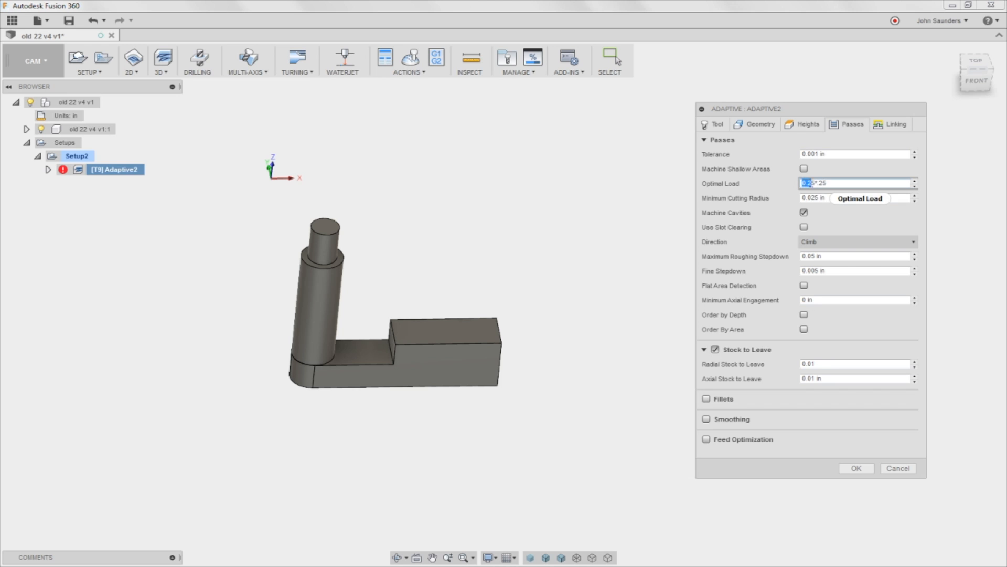
left_click_drag(812, 183, 816, 184)
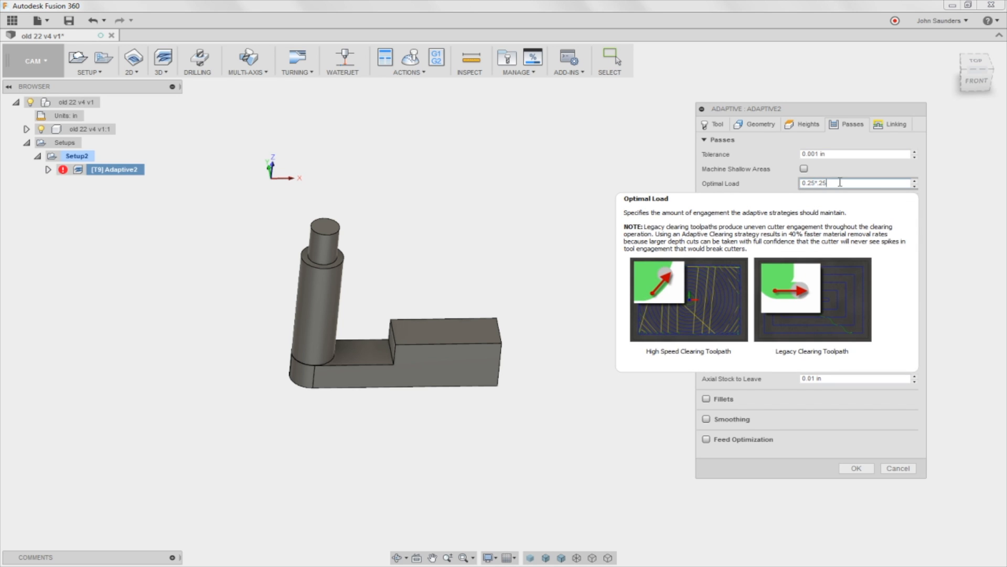
left_click(856, 468)
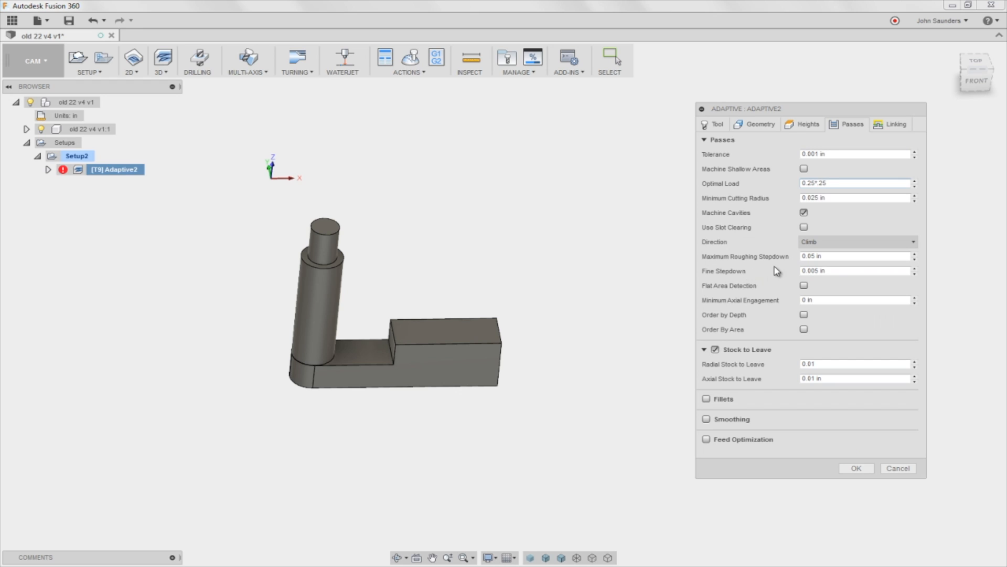
left_click_drag(808, 257, 837, 258)
type("0.25")
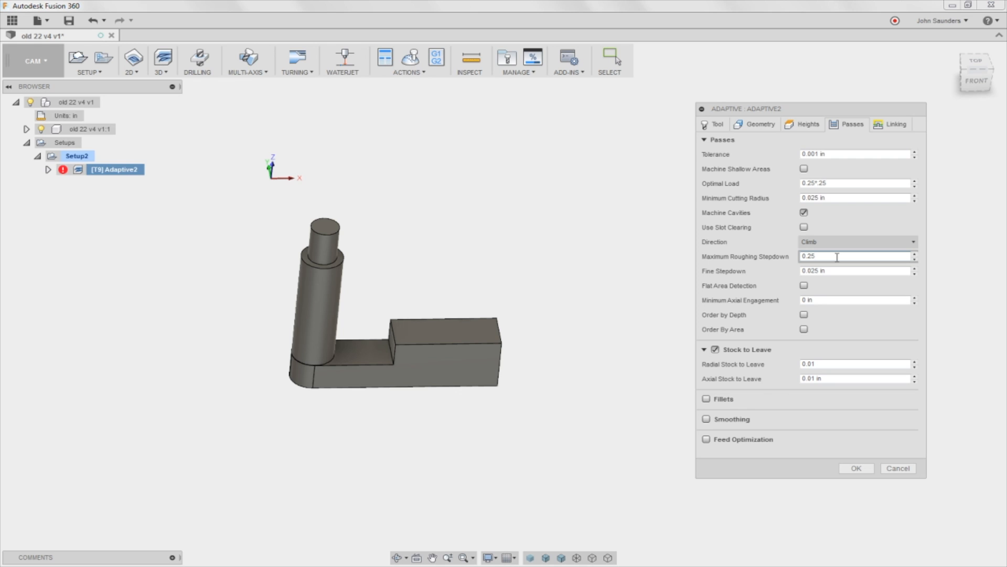
left_click(856, 468)
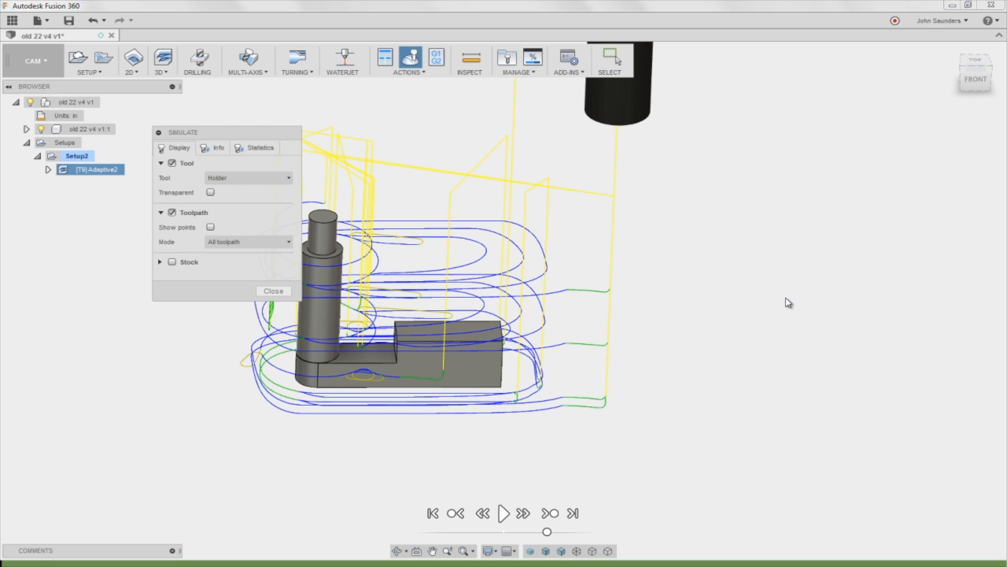
- Show the stock in simulation and set toolpath display to Tail mode
left_click(172, 263)
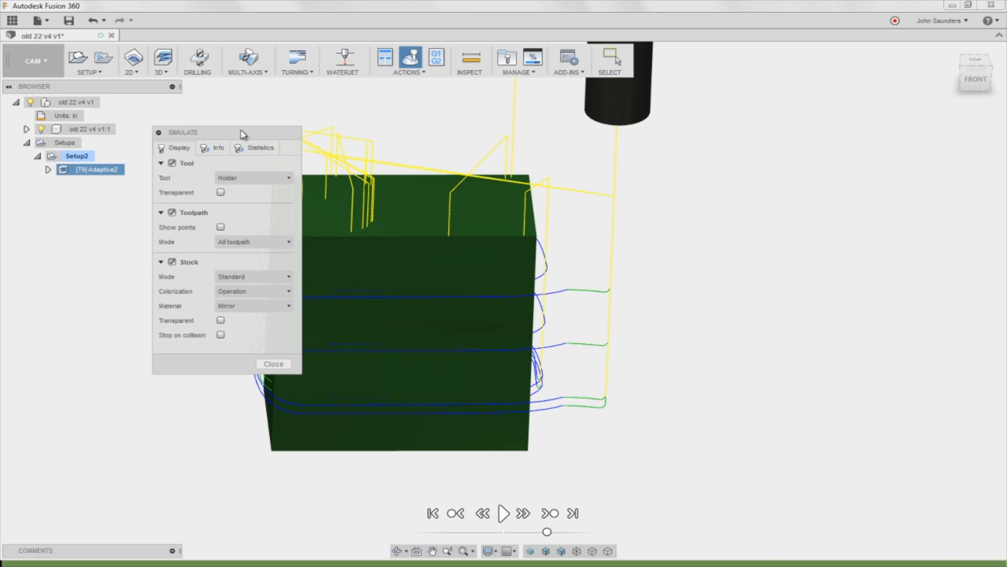
left_click_drag(244, 134, 144, 159)
left_click(158, 236)
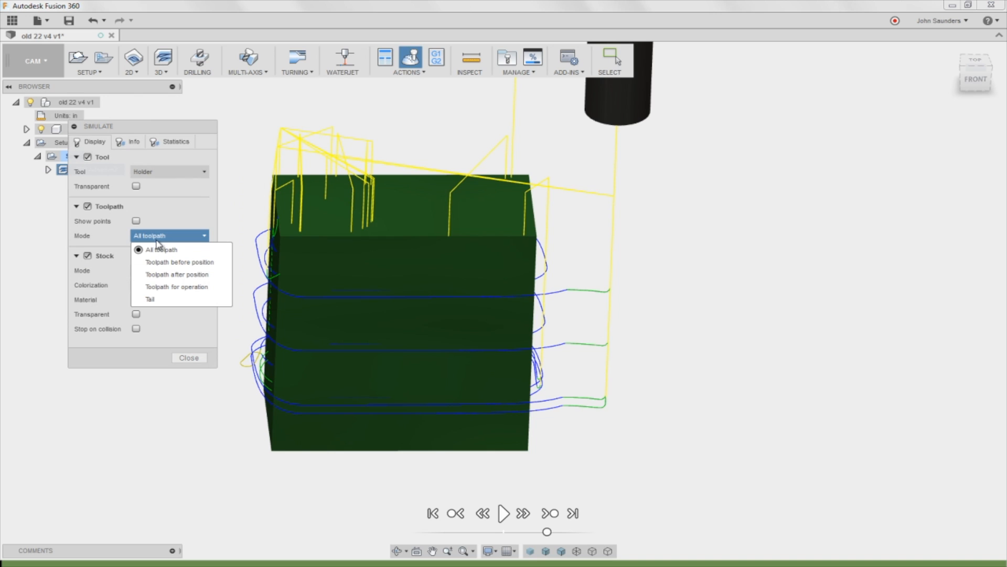
left_click(158, 300)
- Play and scrub the Adaptive2 simulation to the end, then close it
left_click(504, 513)
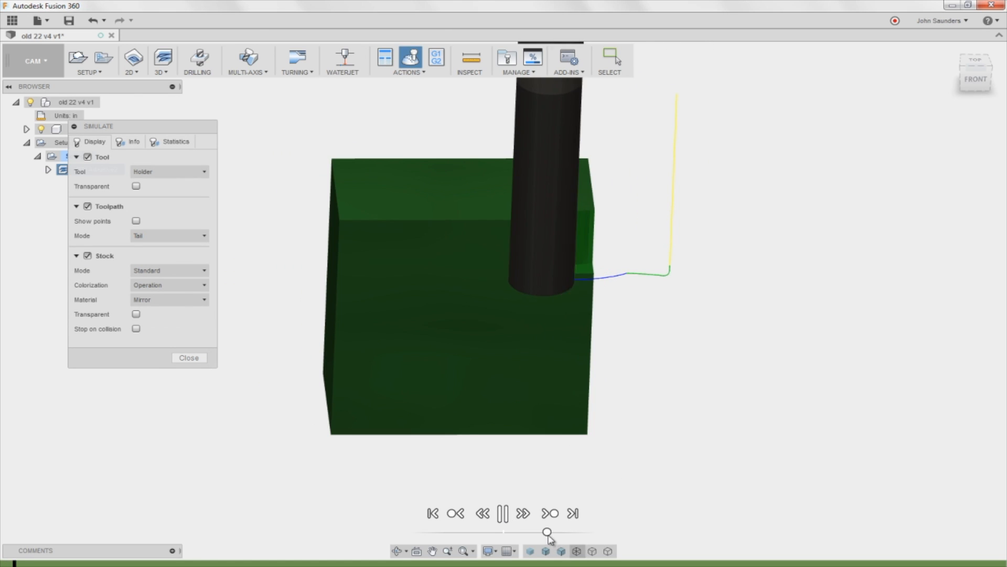
left_click_drag(549, 537, 577, 534)
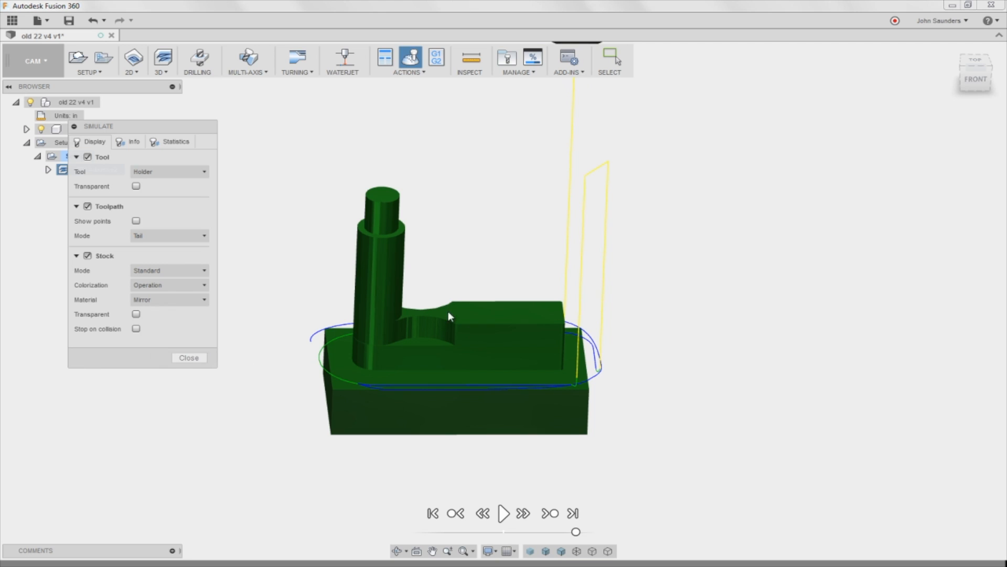
left_click(192, 359)
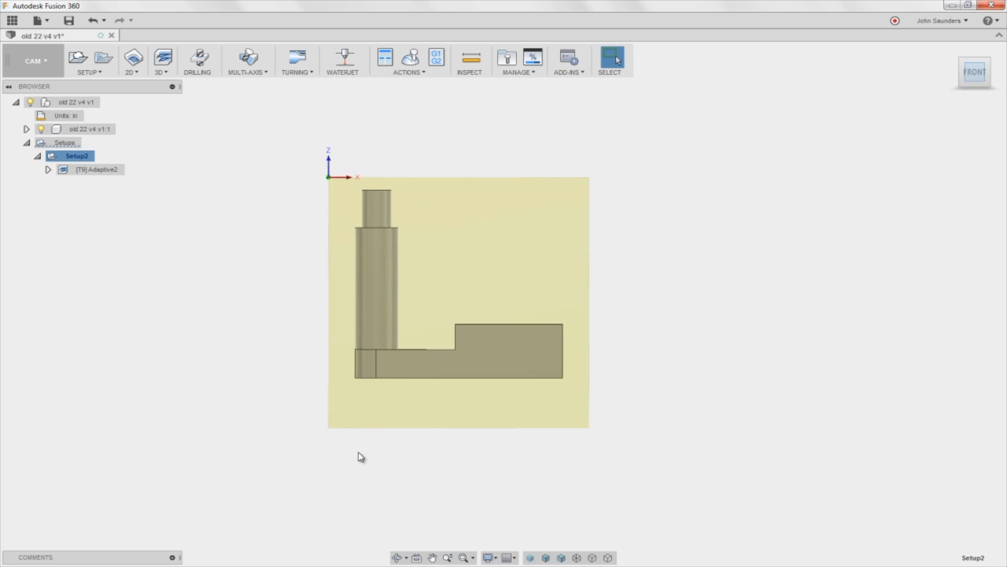
left_click_drag(279, 468, 657, 392)
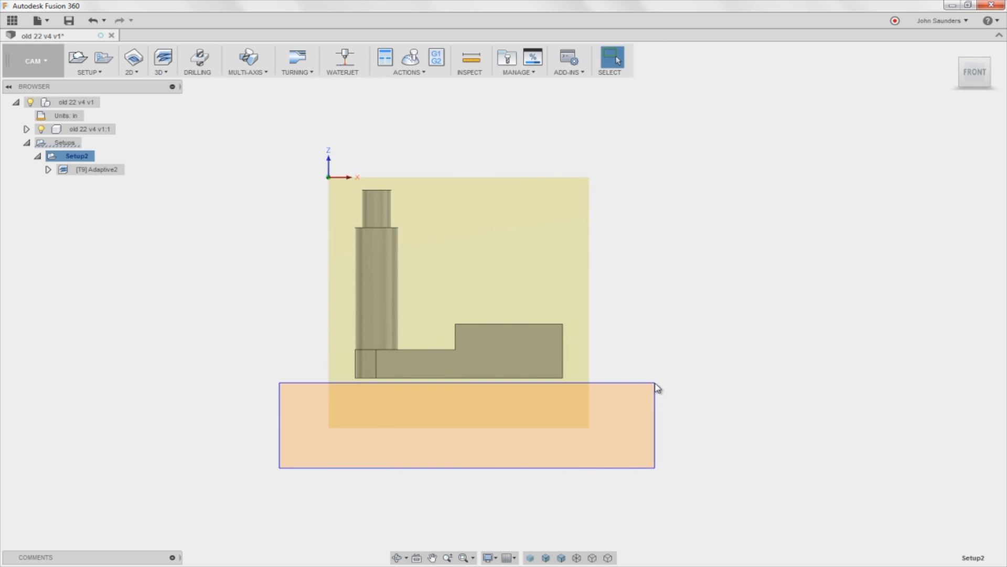
left_click_drag(656, 387, 641, 383)
left_click(86, 170)
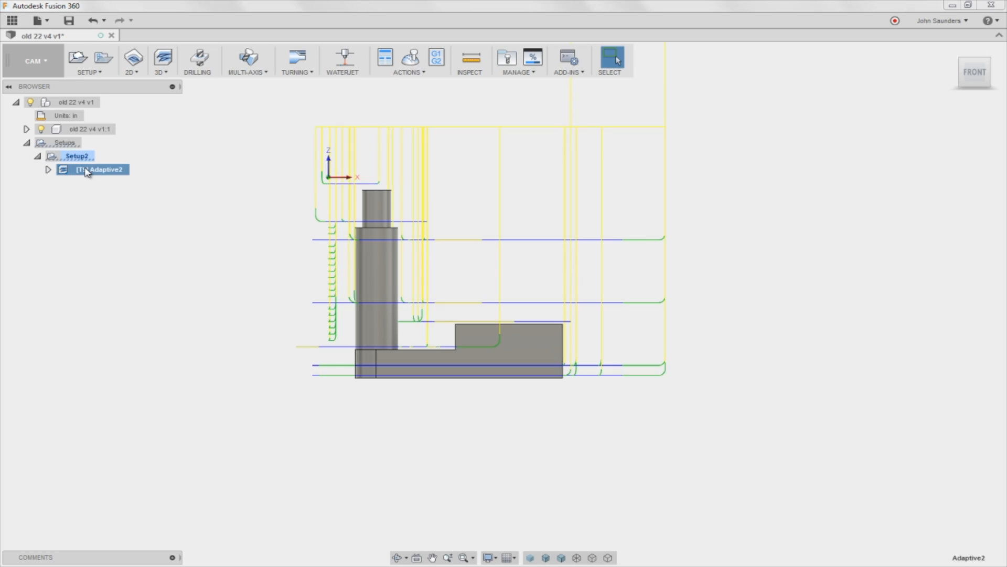
mouse_move(454, 341)
middle_mouse_down("shift")
mouse_move(456, 384)
mouse_move(445, 243)
mouse_move(442, 296)
middle_mouse_up("shift")
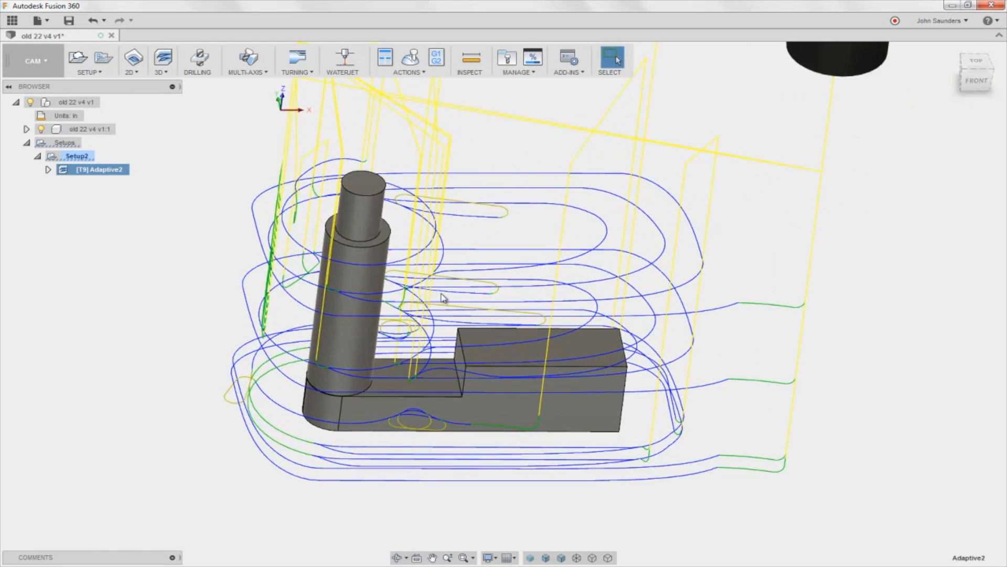
left_click(618, 60)
scroll(396, 267, "down", 2)
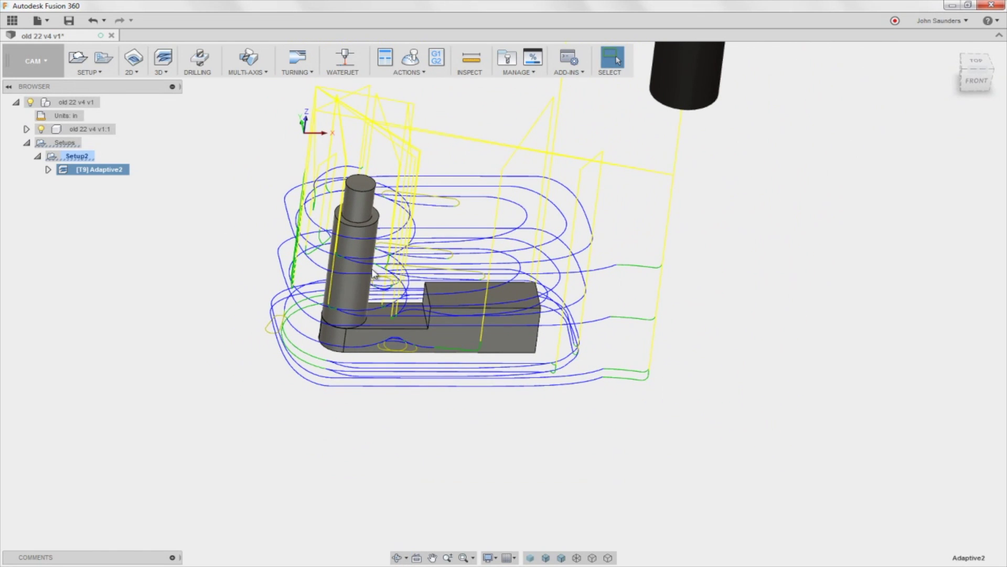
left_click(76, 155)
left_click(98, 169)
mouse_move(381, 201)
middle_mouse_down("shift")
mouse_move(381, 182)
mouse_move(370, 205)
middle_mouse_up("shift")
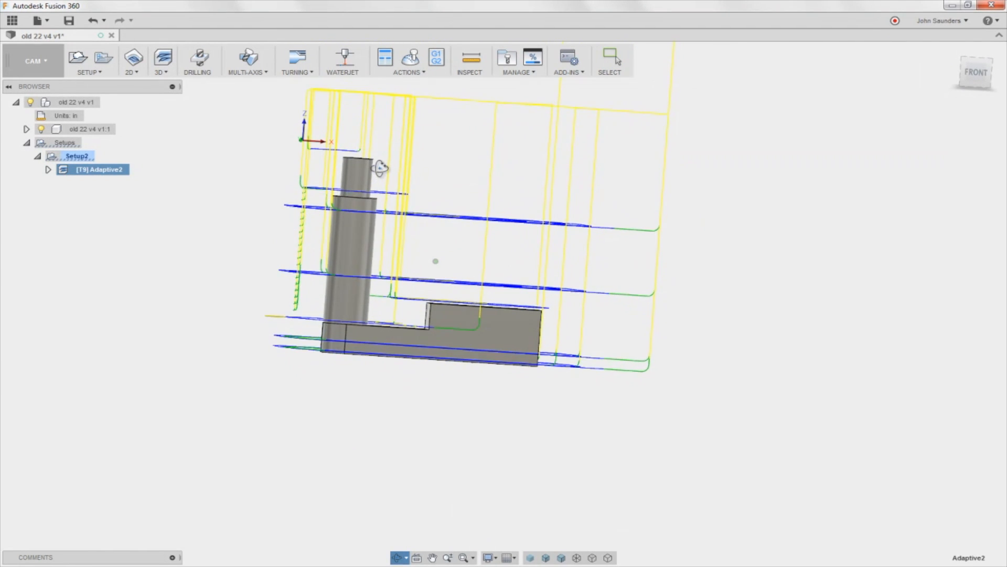
scroll(365, 215, "up", 2)
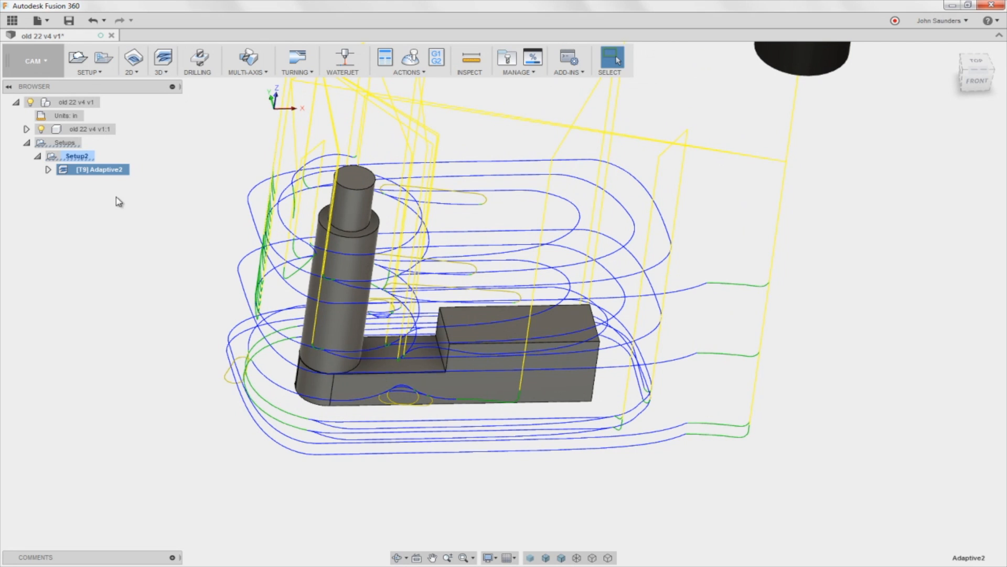
- Review Adaptive2's stepdown and stock-to-leave values on the Passes settings
right_click(110, 172)
left_click(134, 181)
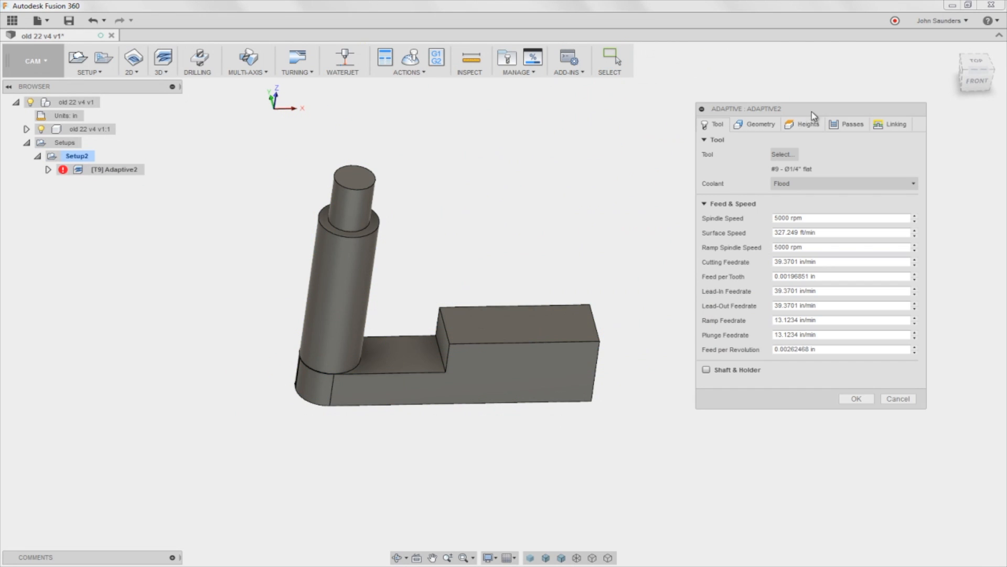
left_click(854, 125)
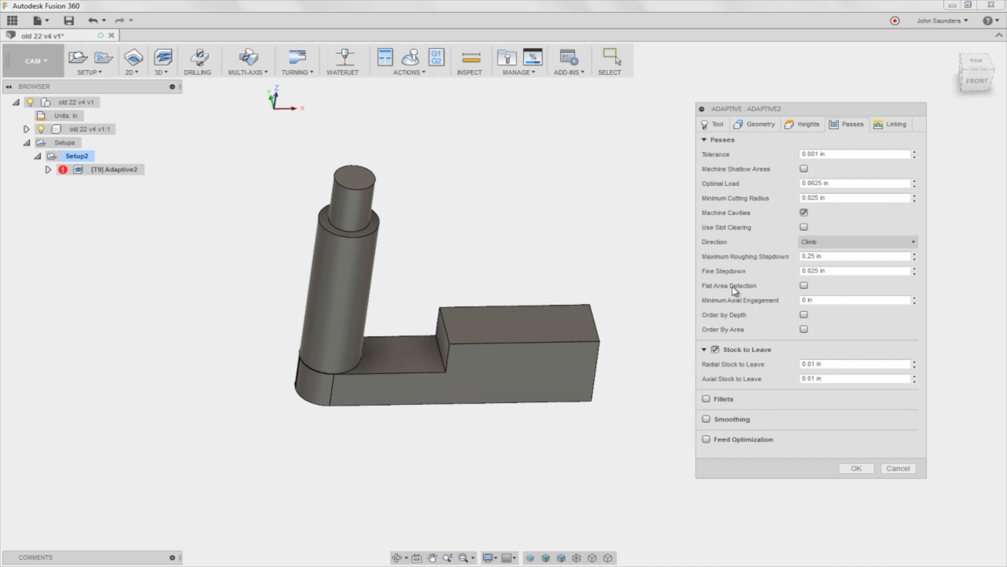
mouse_move(804, 286)
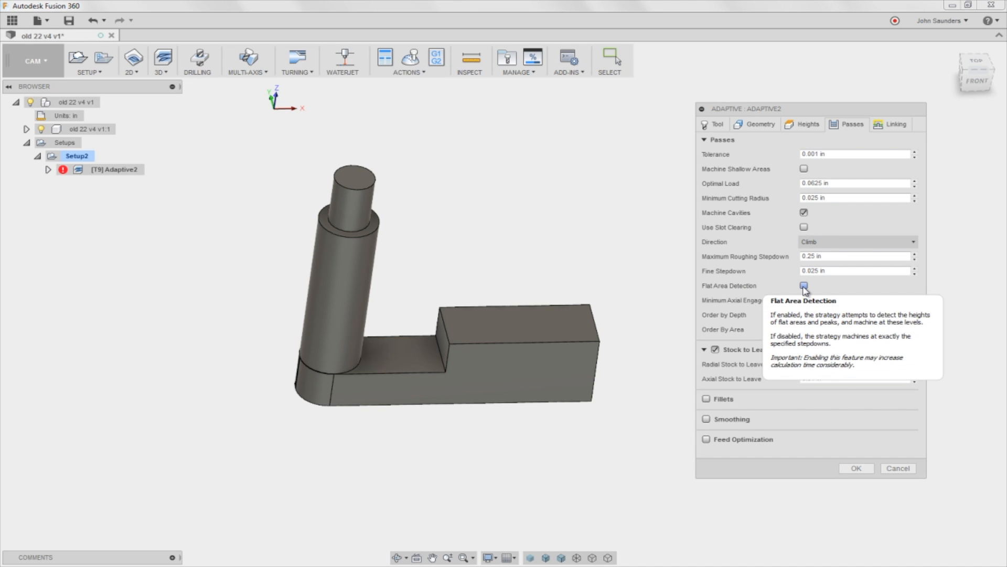
middle_click_drag(457, 280, 546, 205, "shift")
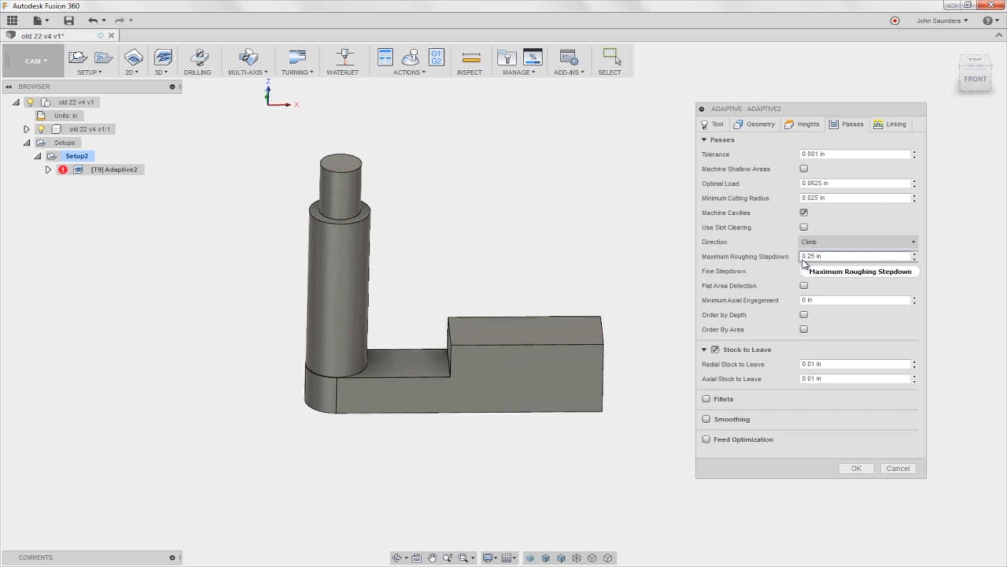
left_click(827, 257)
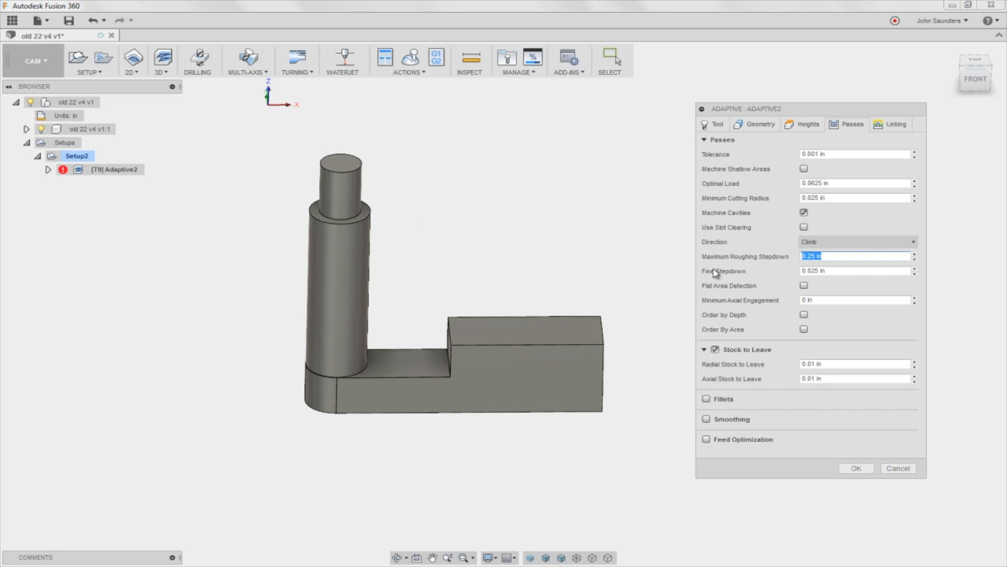
left_click(799, 378)
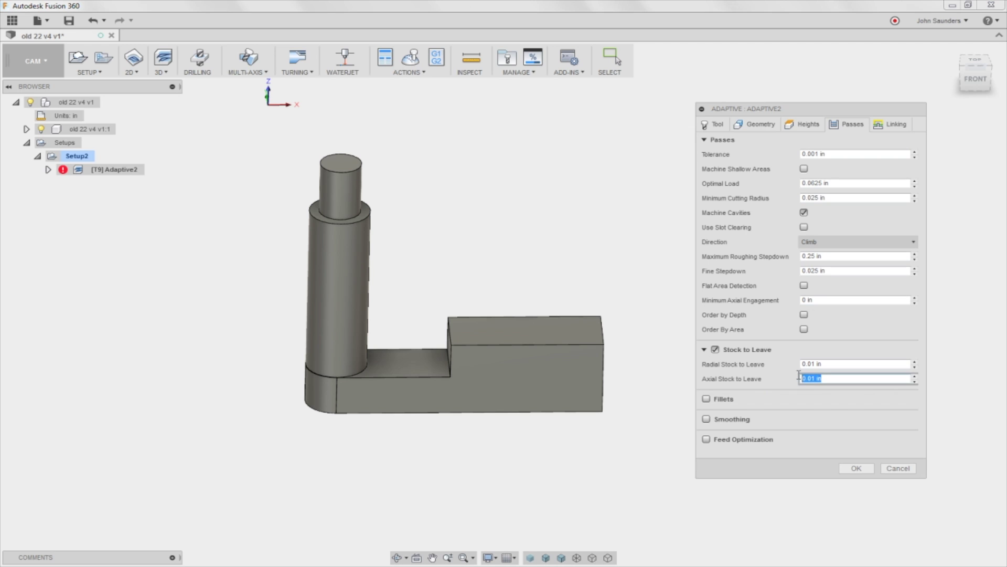
left_click(830, 365)
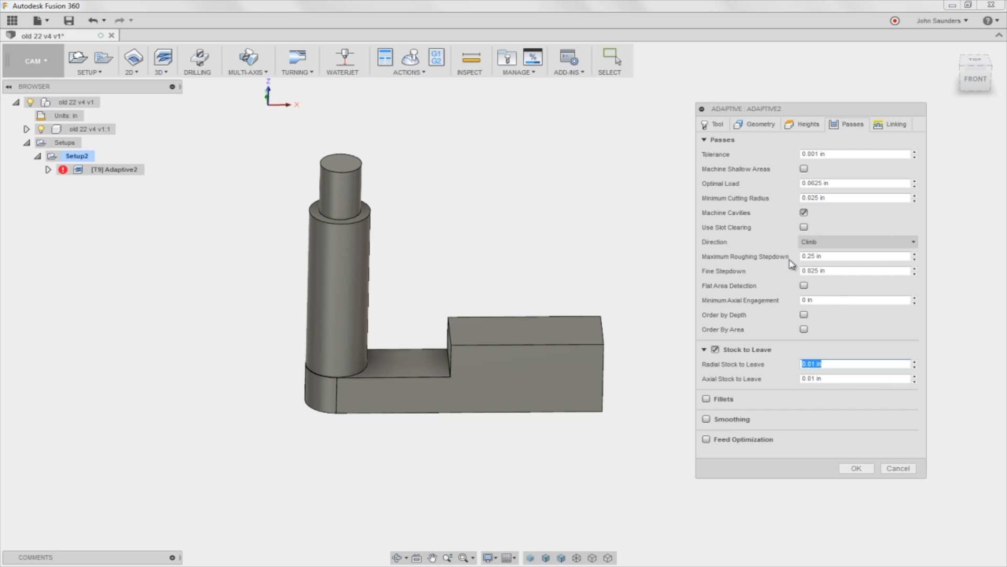
- Enable Flat Area Detection, leaving minimum stepdown unchanged, and regenerate the toolpath
left_click(804, 286)
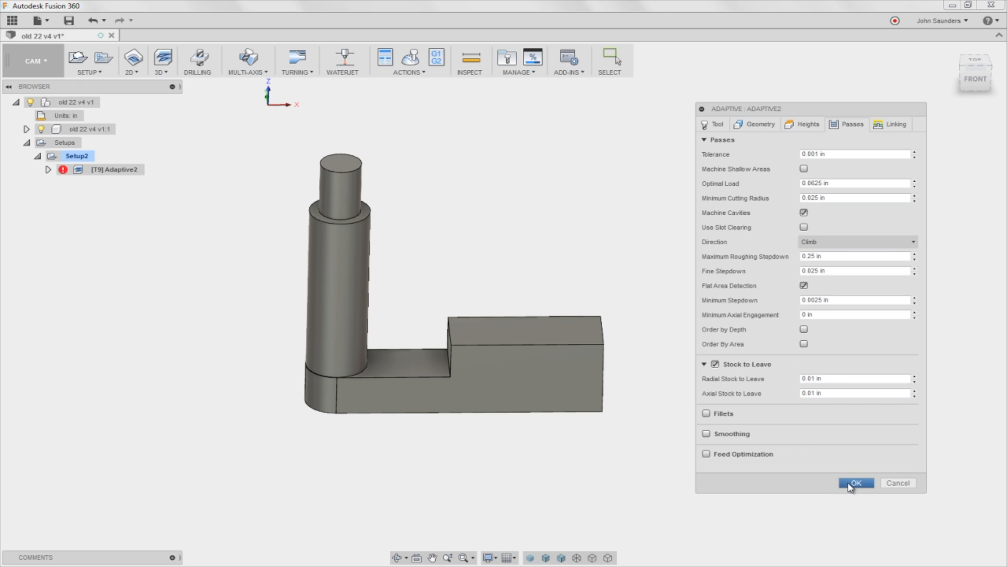
left_click(836, 302)
right_click(834, 302)
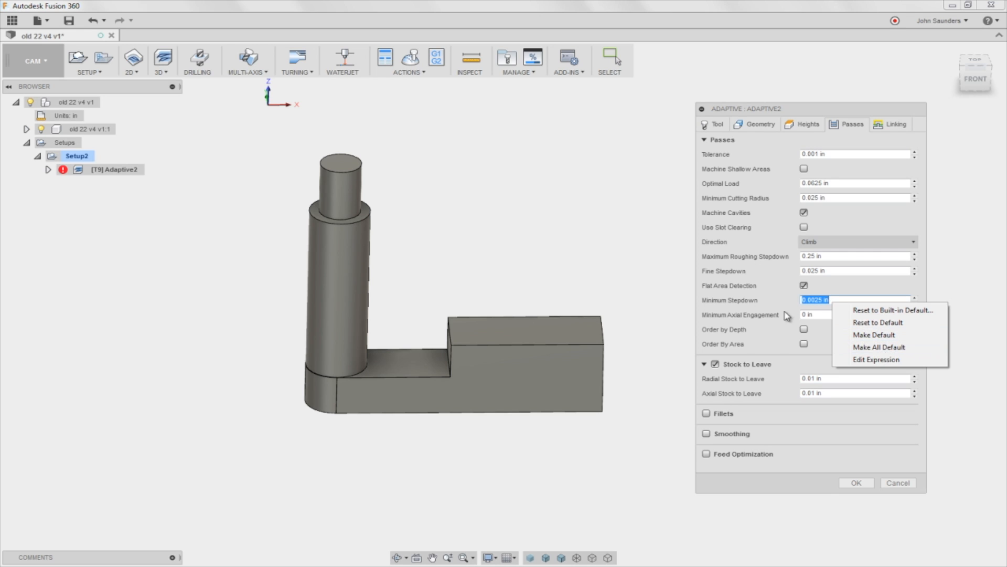
left_click(808, 301)
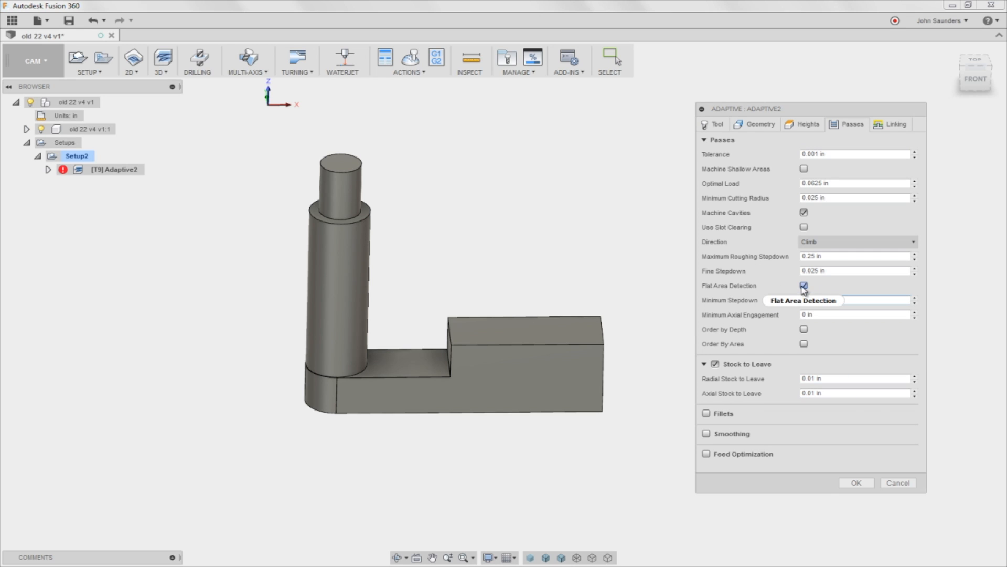
left_click(805, 286)
left_click(804, 287)
left_click(856, 483)
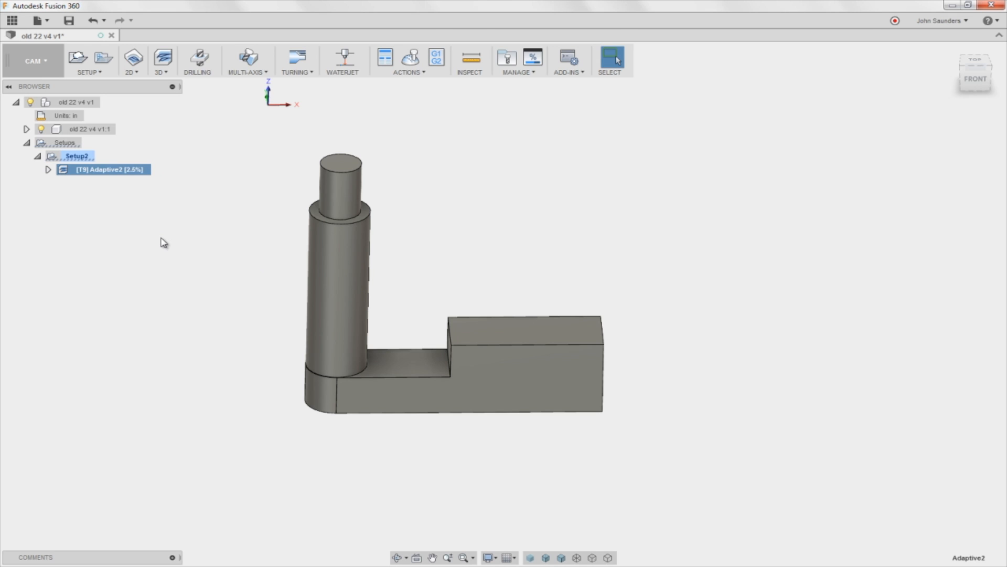
right_click(122, 174)
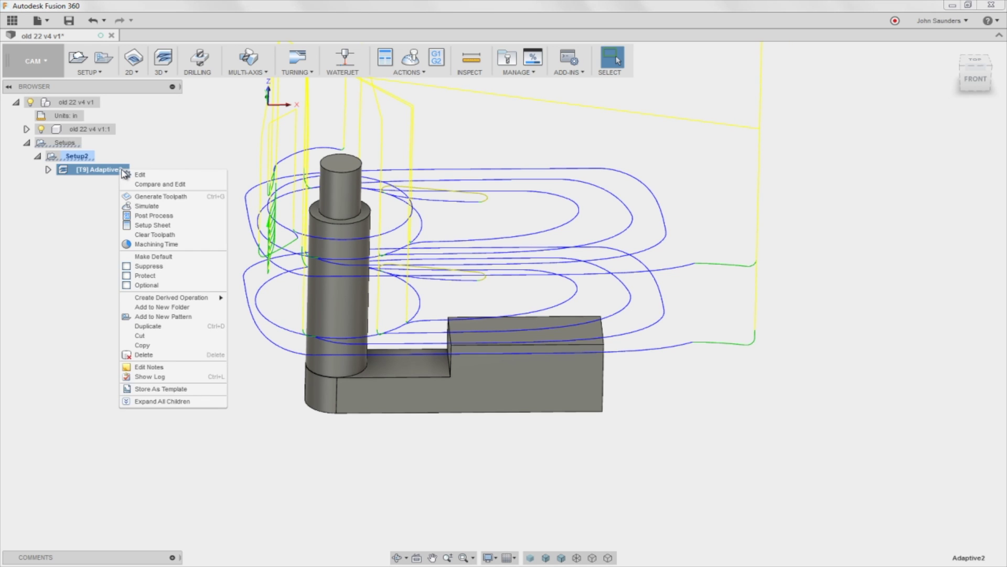
left_click(160, 187)
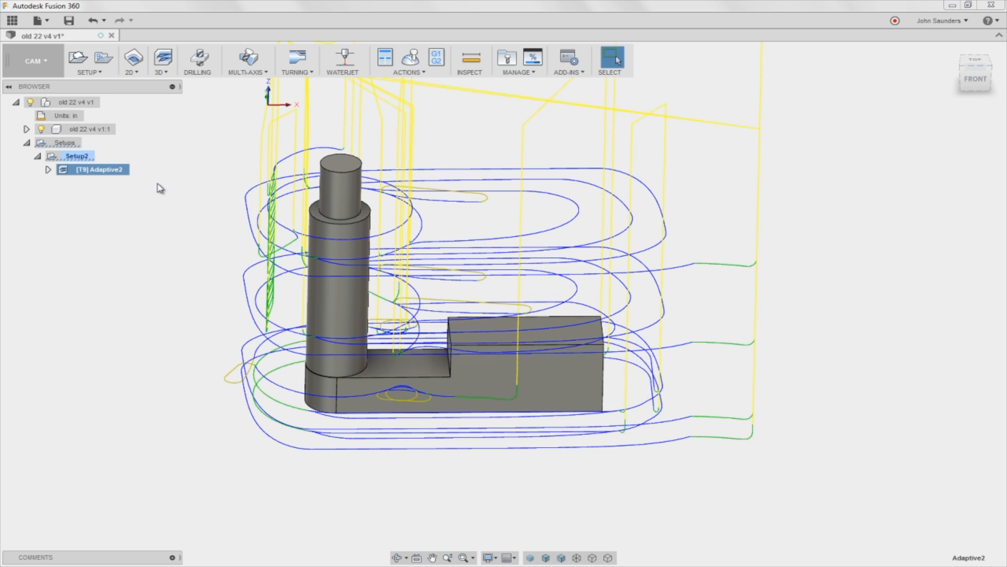
left_click_drag(386, 122, 287, 124)
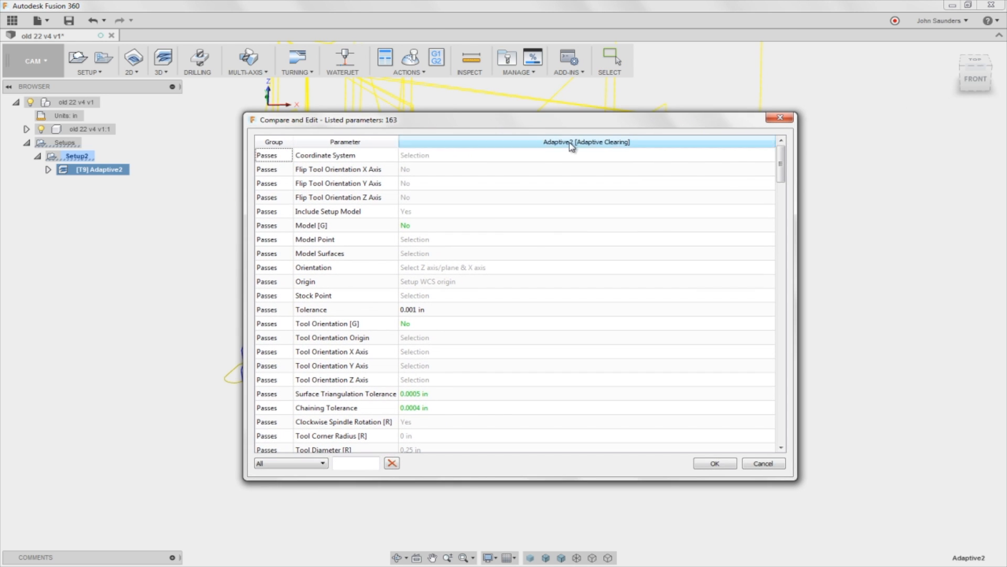
mouse_move(785, 161)
left_mouse_down()
mouse_move(784, 238)
mouse_move(788, 183)
mouse_move(715, 146)
left_mouse_up()
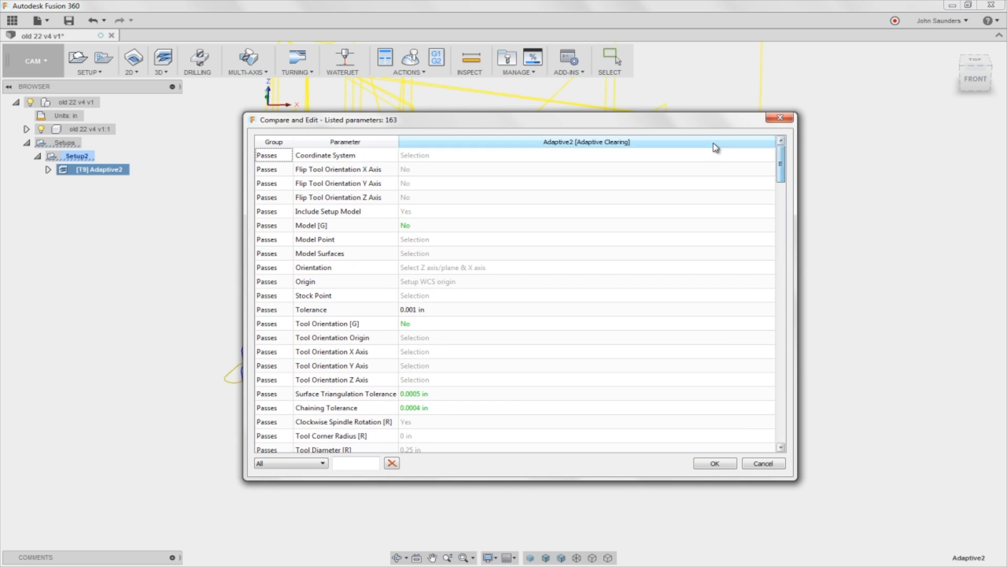
left_click(354, 464)
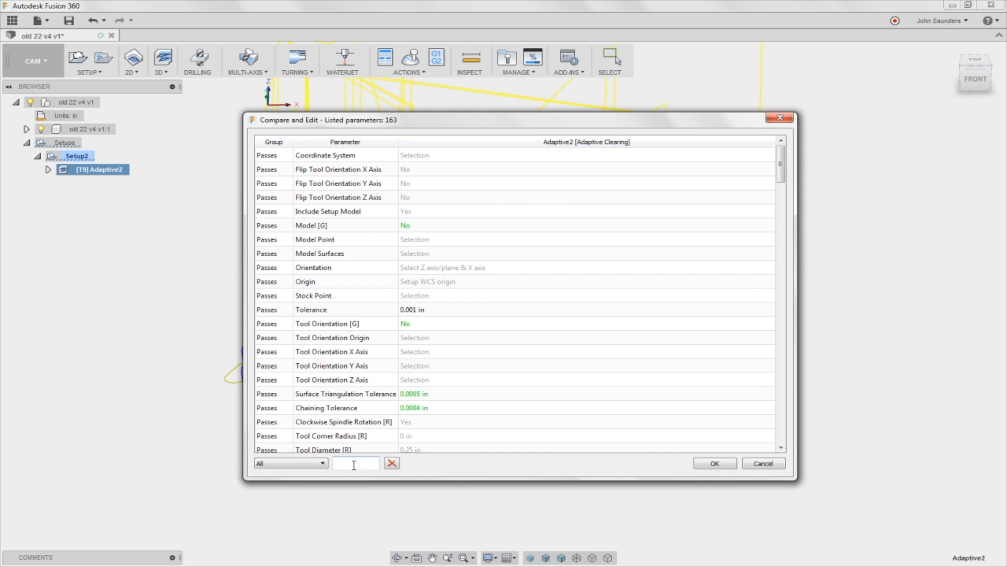
type("flat")
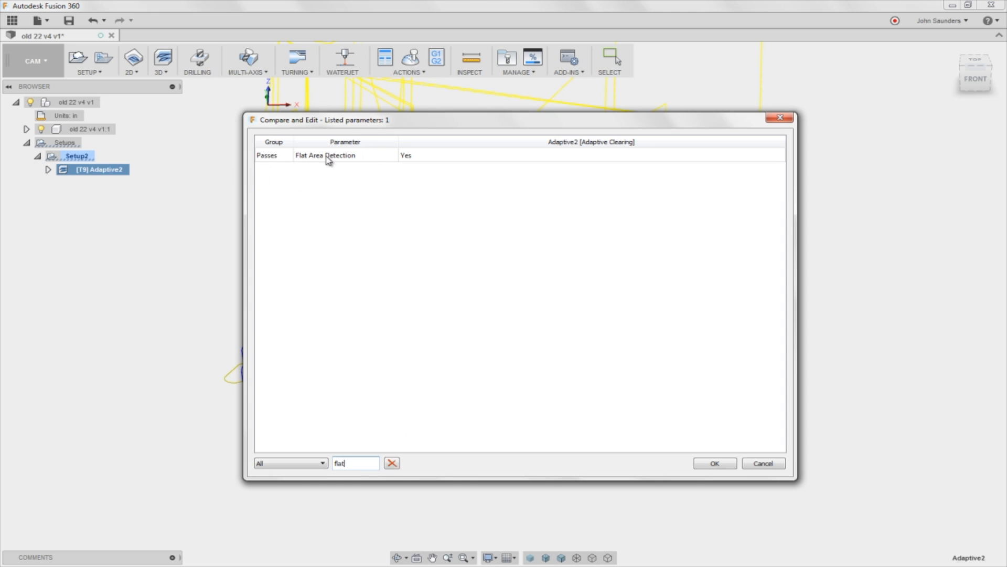
right_click(432, 159)
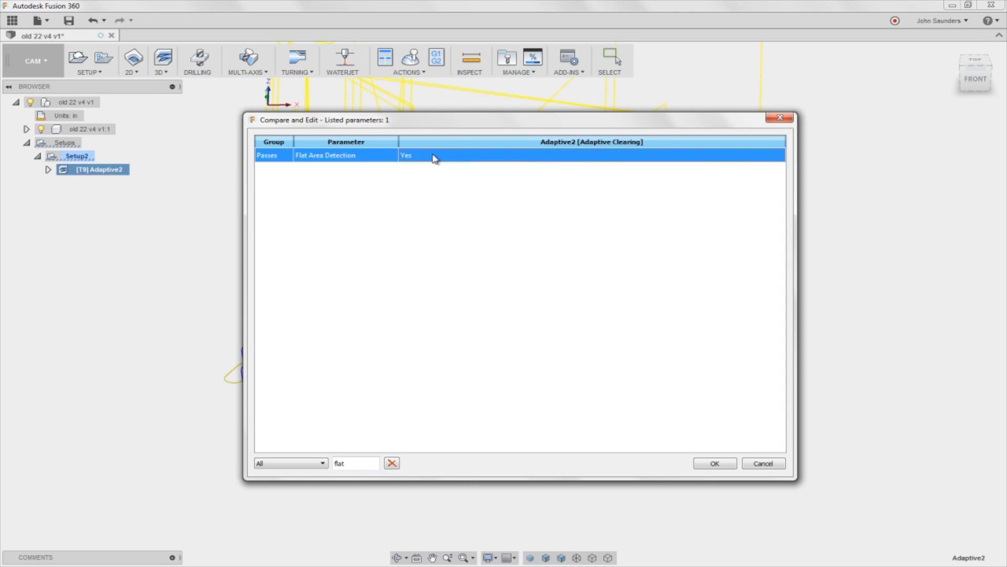
left_click(487, 207)
left_click(714, 463)
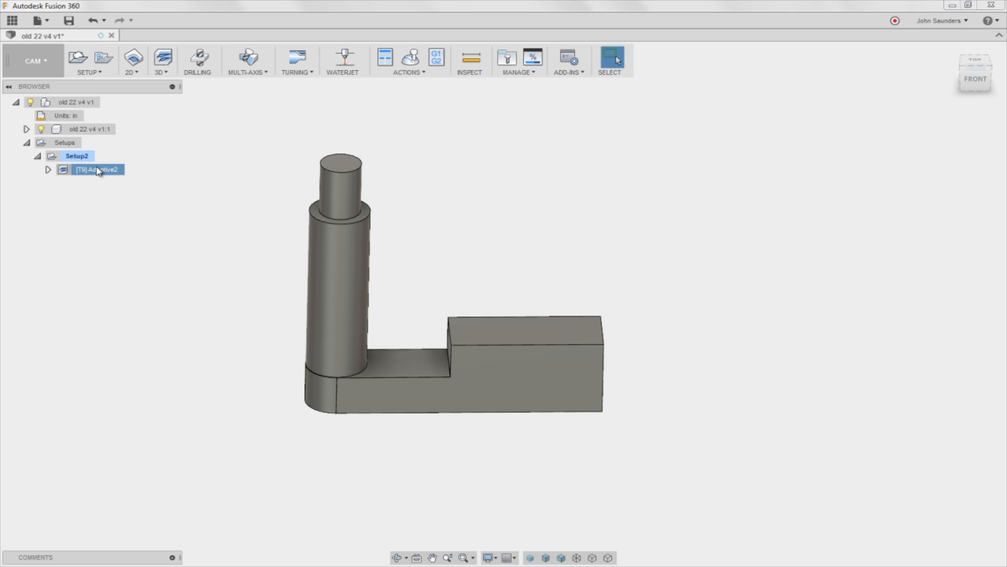
- Review the Adaptive2 toolpath from front and angled views, then show Setup2's stock
left_click(119, 169)
middle_click_drag(254, 196, 396, 193, "shift")
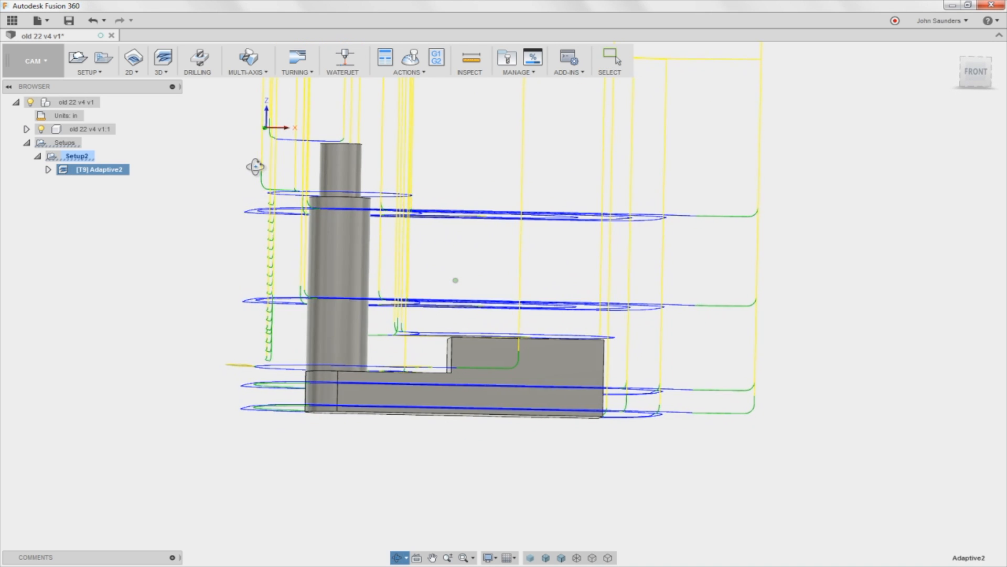
scroll(396, 192, "up", 1)
scroll(394, 207, "up", 1)
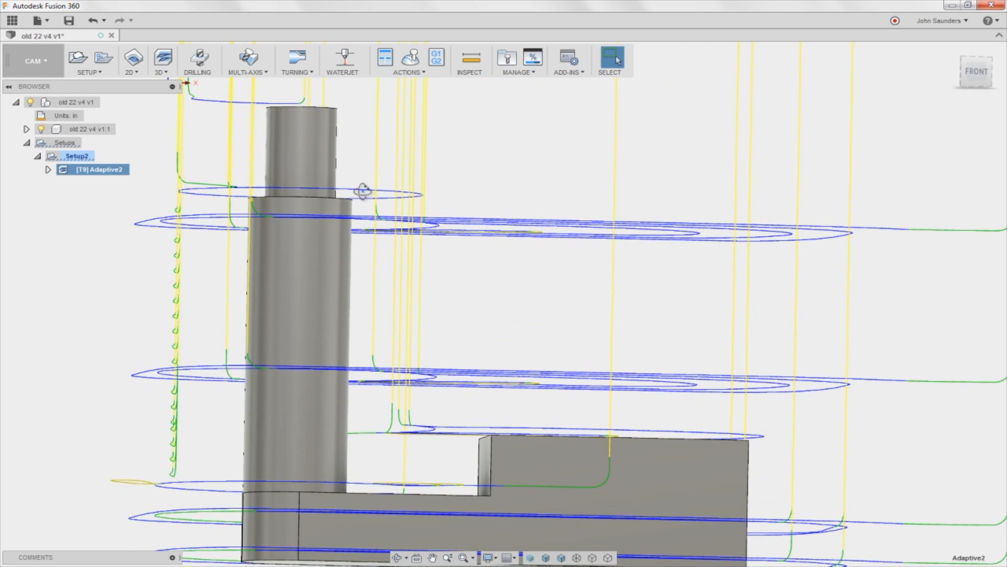
scroll(359, 196, "up", 1)
scroll(517, 443, "down", 1)
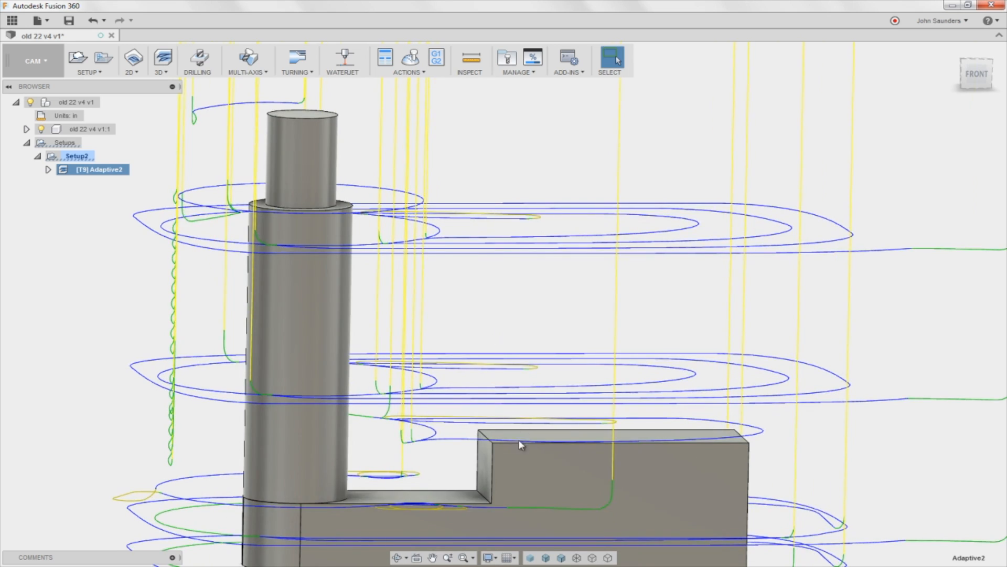
scroll(516, 443, "down", 1)
scroll(489, 350, "down", 2)
middle_click_drag(488, 350, 497, 278, "shift")
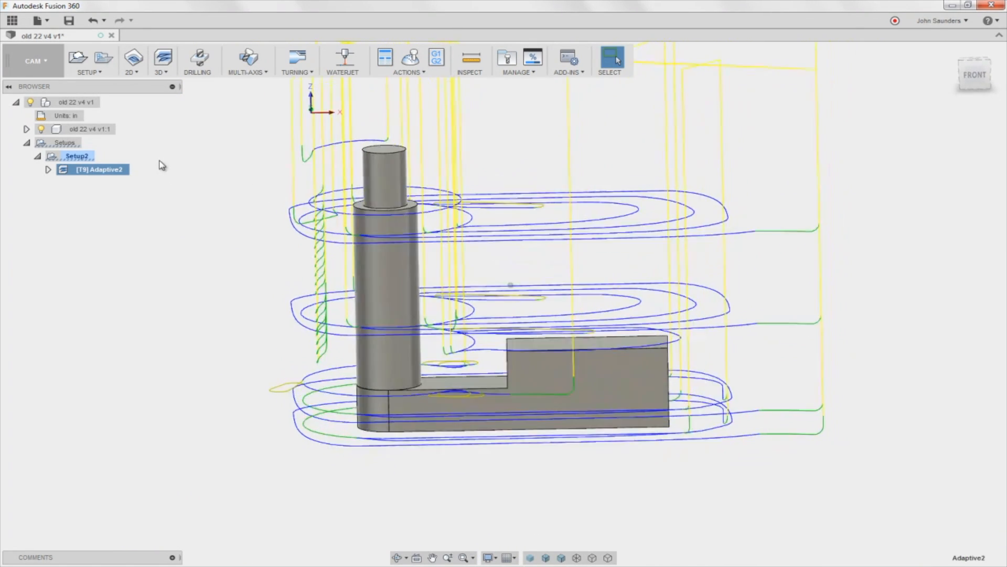
left_click(83, 156)
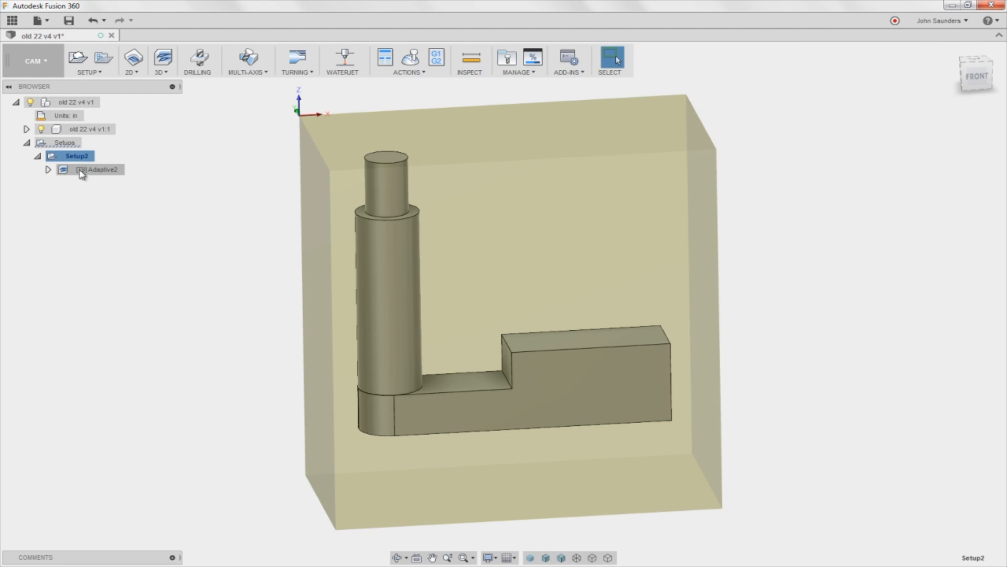
- Create a Face1 facing operation in Setup2 with default settings
left_click(132, 72)
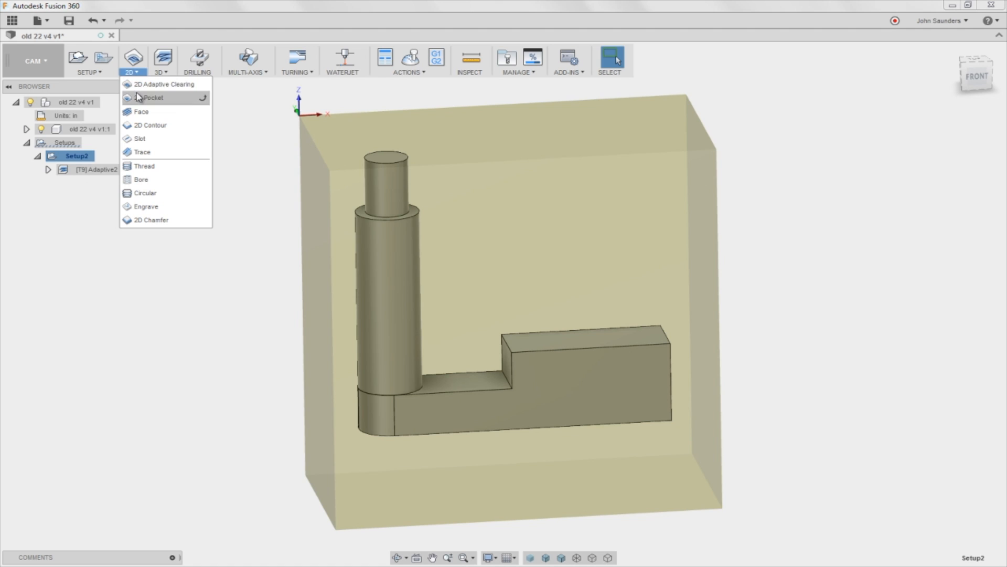
left_click(142, 114)
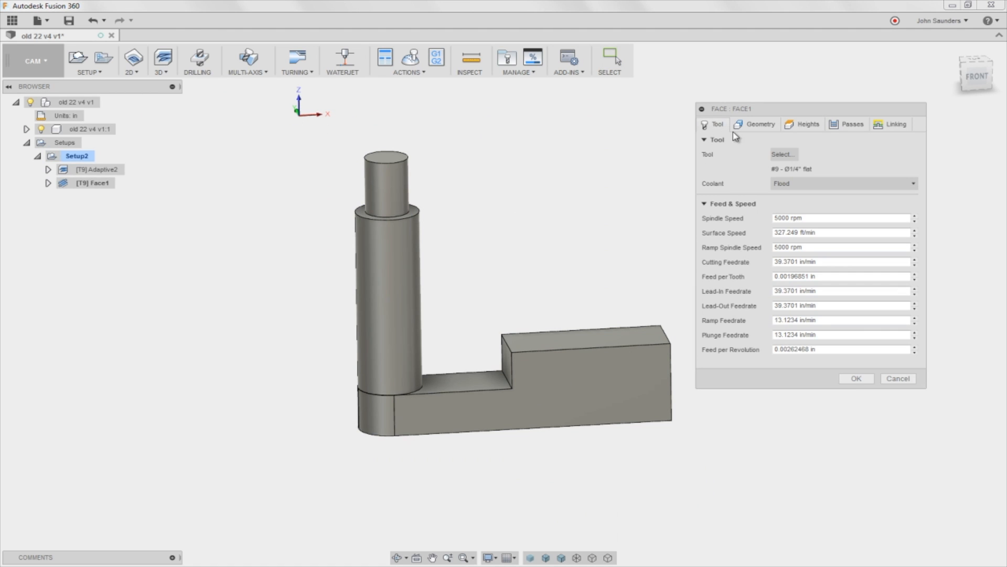
left_click(854, 379)
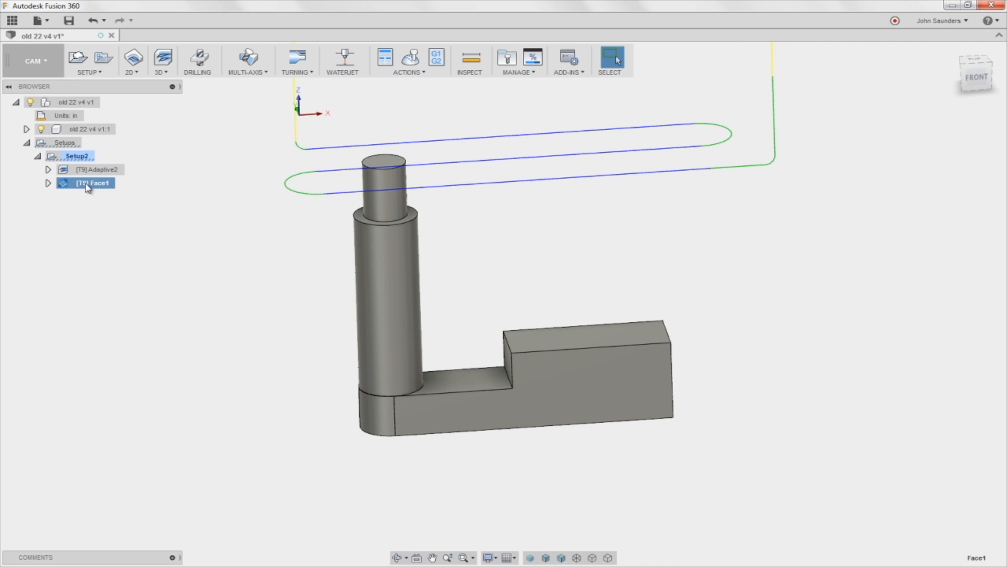
- Move Face1 ahead of Adaptive2 so the facing runs first
left_click_drag(81, 185, 85, 173)
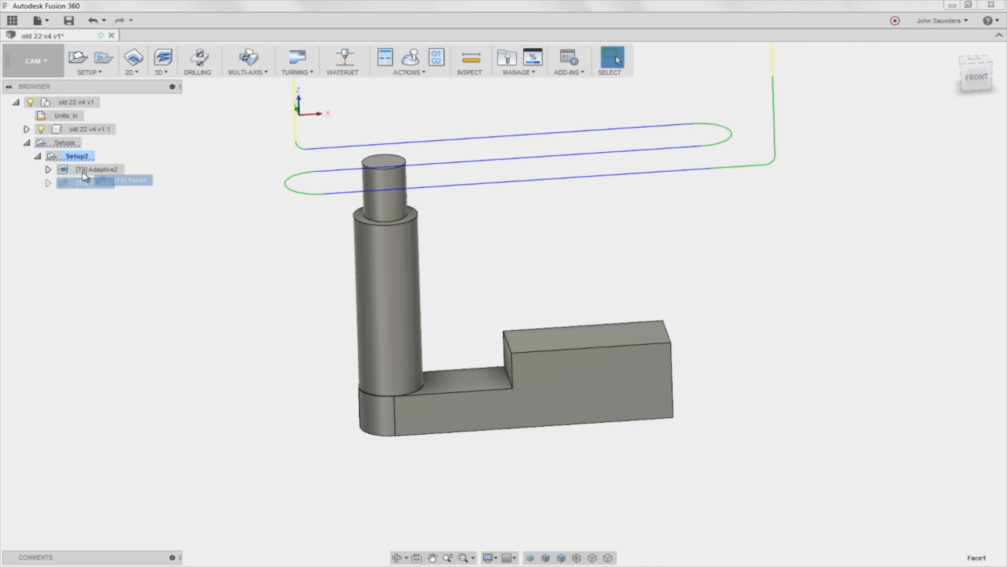
left_click(85, 173)
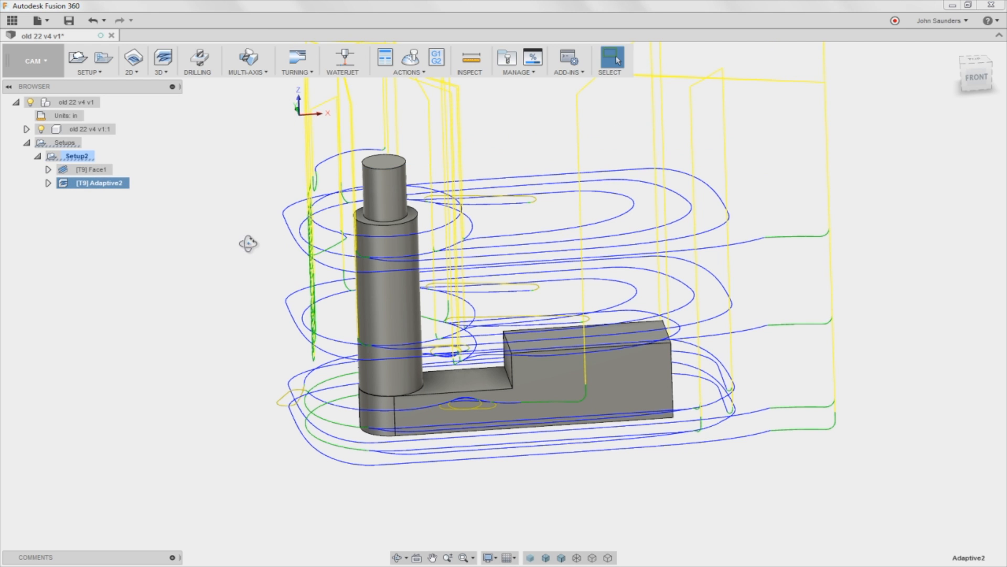
middle_click_drag(247, 236, 218, 247, "shift")
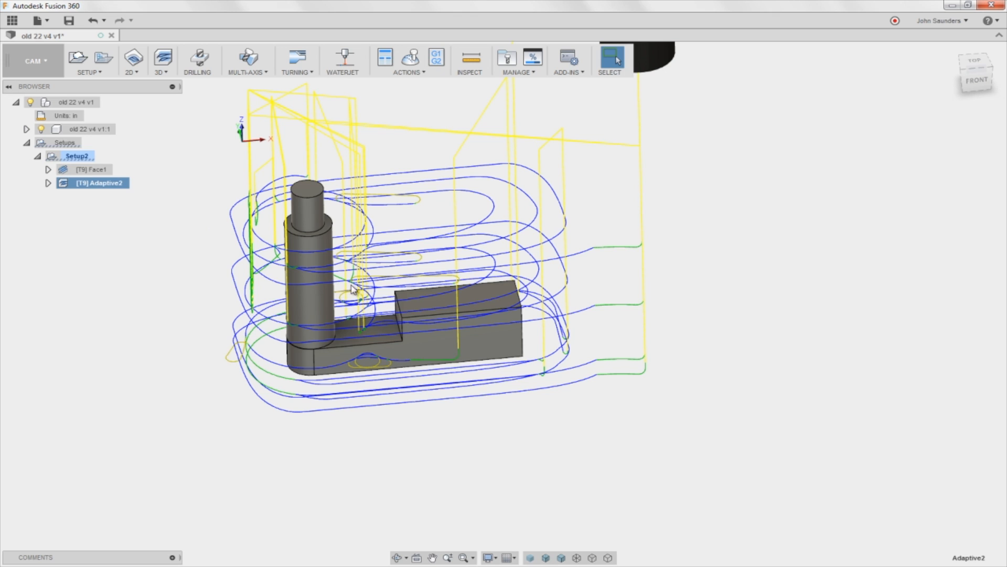
mouse_move(413, 318)
middle_mouse_down("shift")
mouse_move(400, 304)
mouse_move(439, 305)
middle_mouse_up("shift")
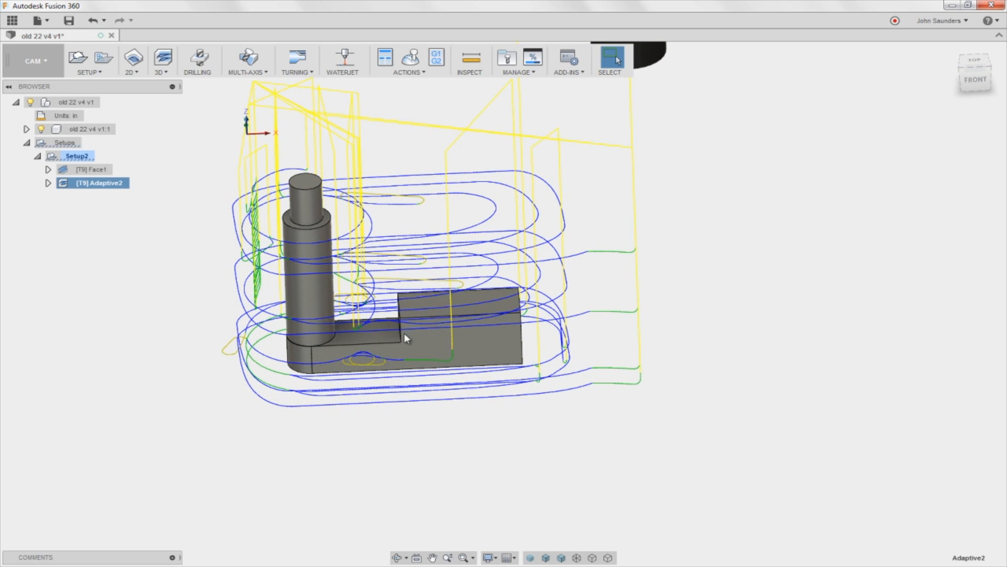
middle_click_drag(404, 333, 366, 326, "shift")
scroll(362, 337, "up", 3)
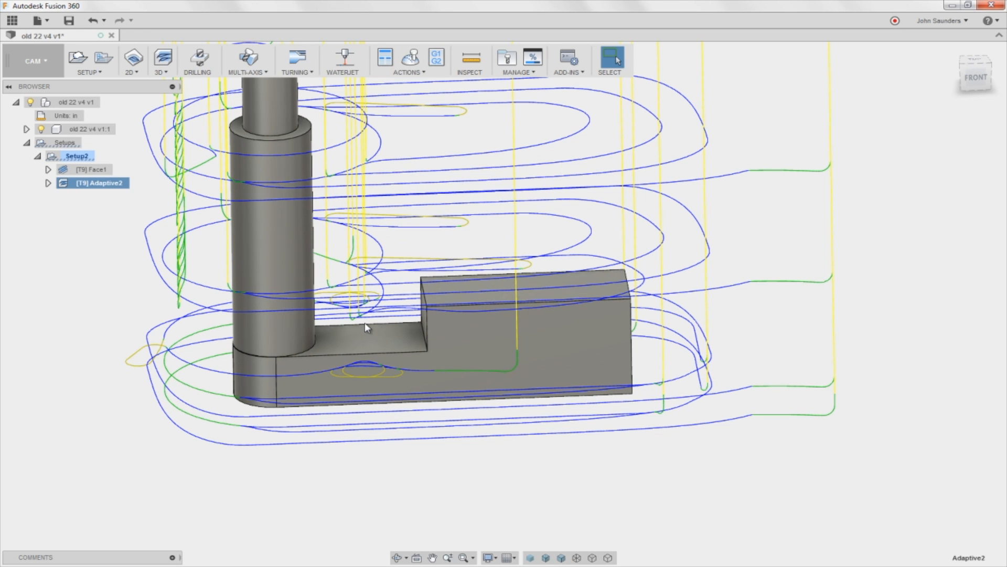
middle_click_drag(368, 324, 425, 312, "shift")
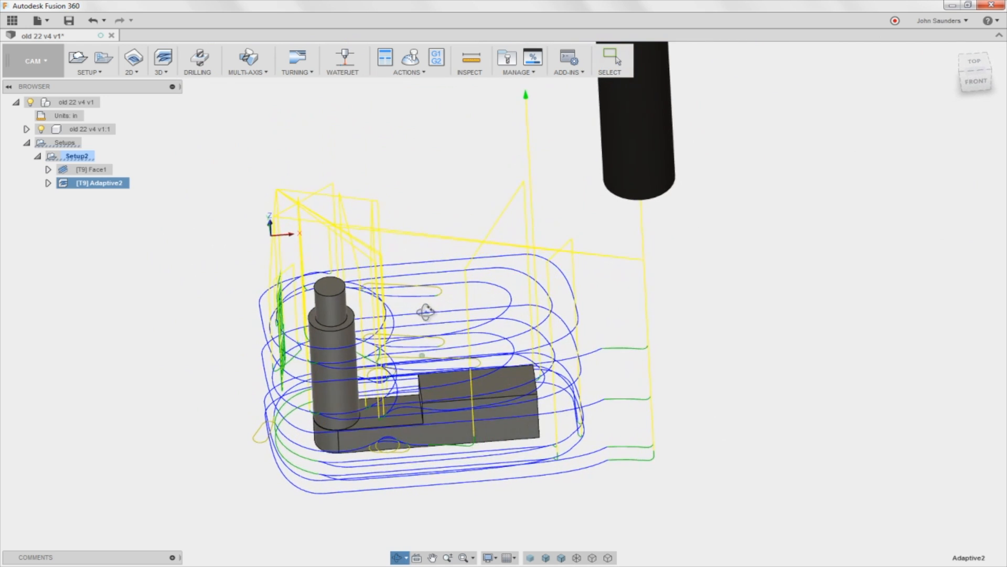
middle_click_drag(425, 312, 637, 218, "shift")
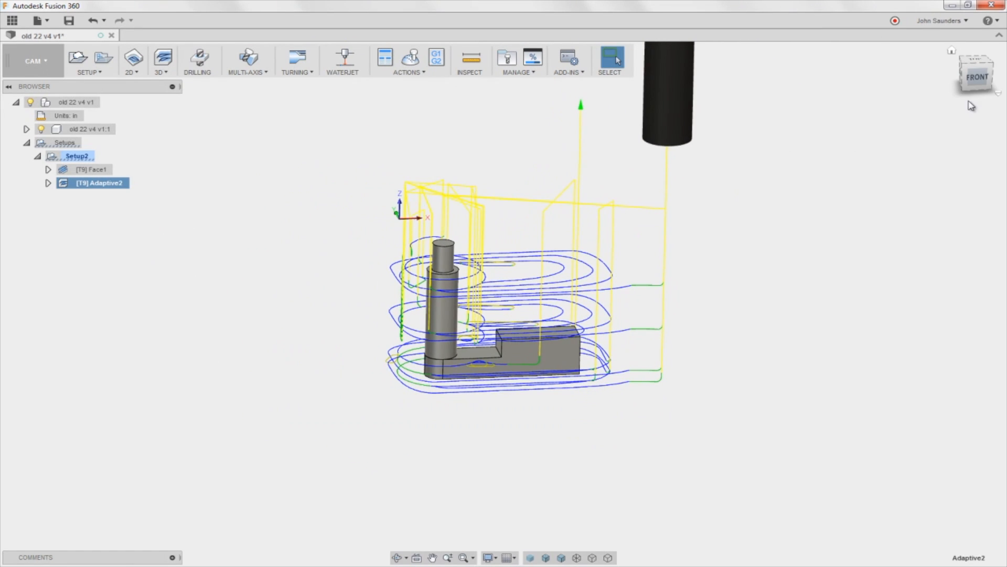
left_click(978, 77)
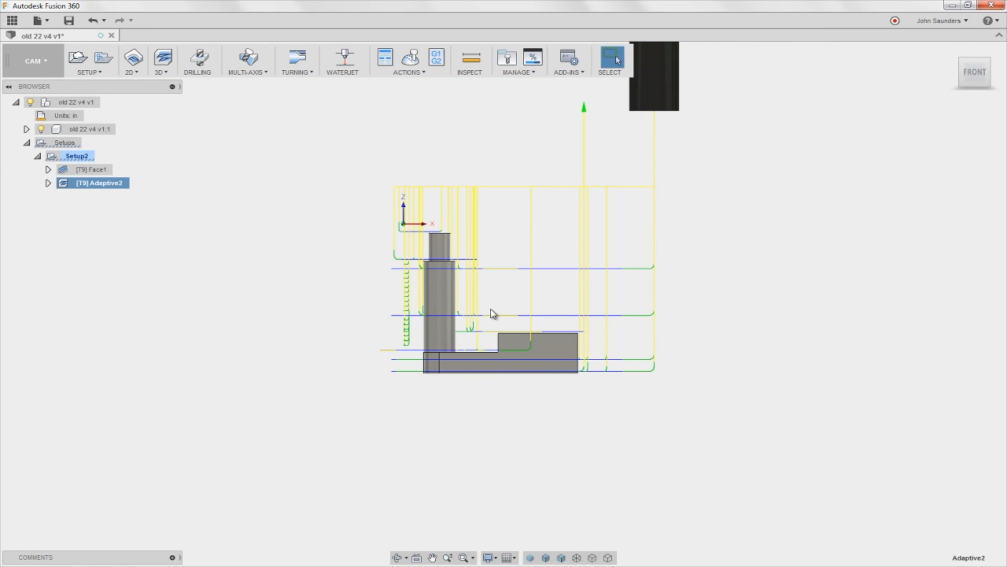
mouse_move(495, 250)
middle_mouse_down("shift")
mouse_move(505, 349)
mouse_move(421, 372)
middle_mouse_up("shift")
- Measure 0.214 in from the base step's corner vertex to the cylinder's bottom edge
key("i")
scroll(492, 362, "up", 2)
left_click(479, 369)
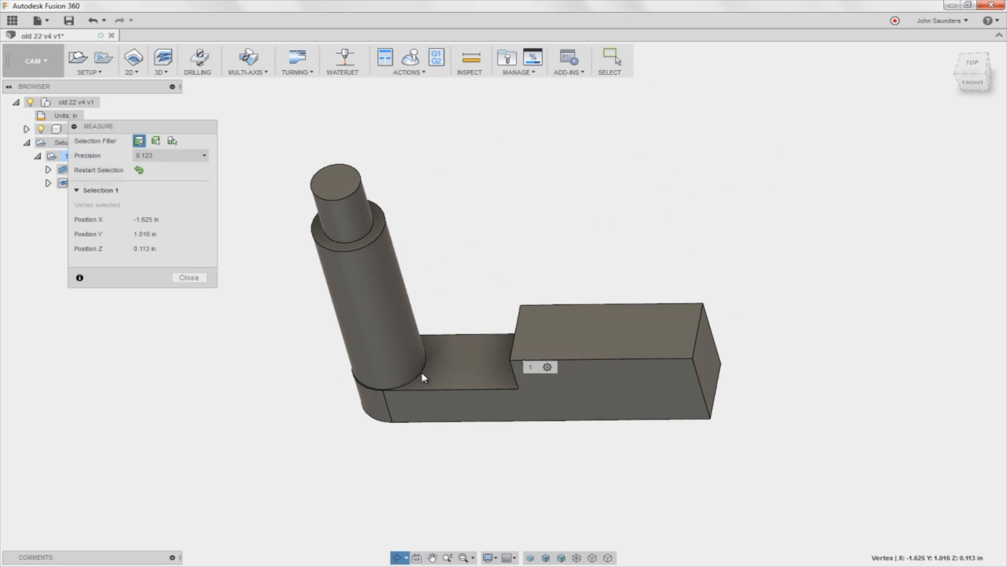
left_click(426, 365)
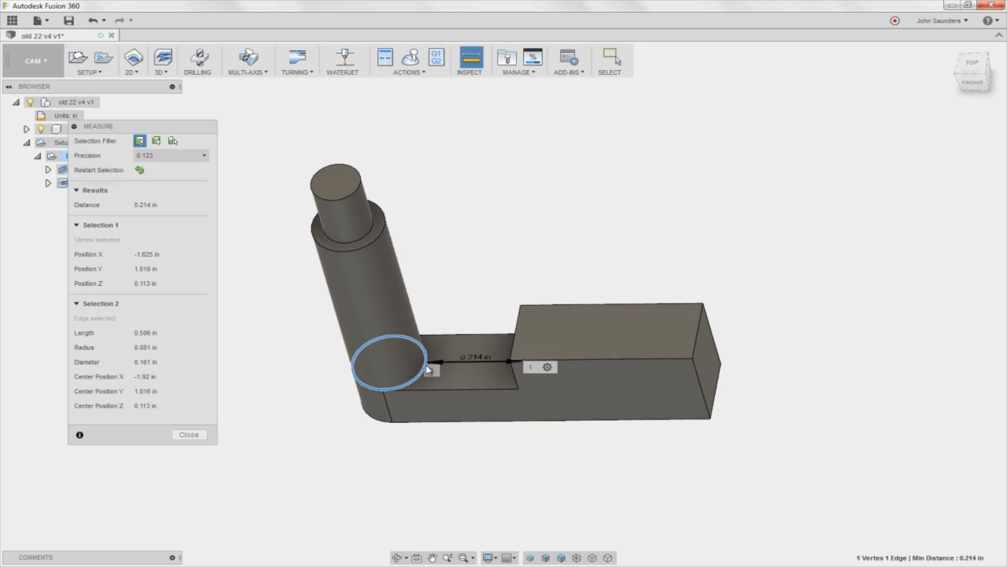
mouse_move(493, 251)
middle_mouse_down("shift")
mouse_move(504, 271)
mouse_move(506, 250)
middle_mouse_up("shift")
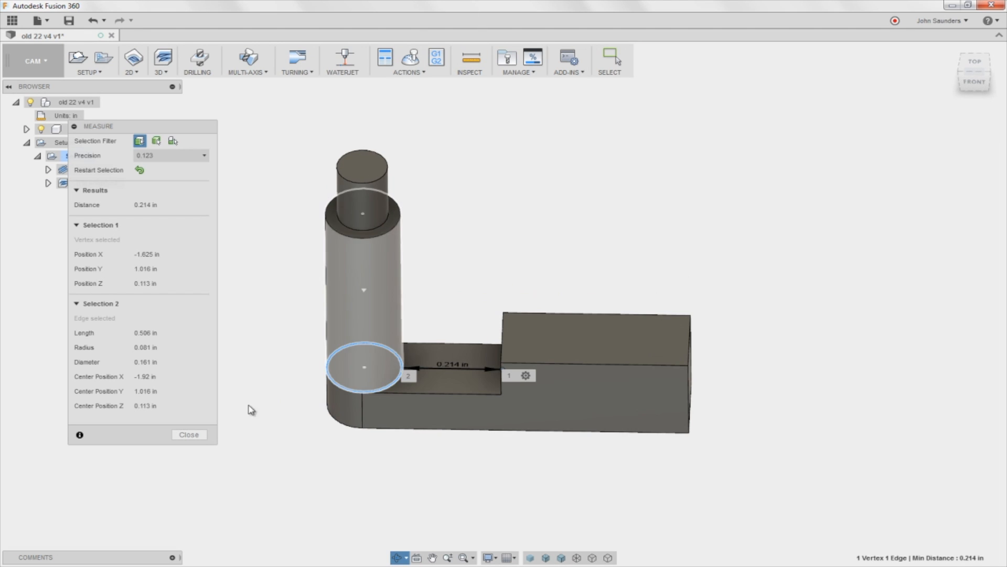
left_click(184, 435)
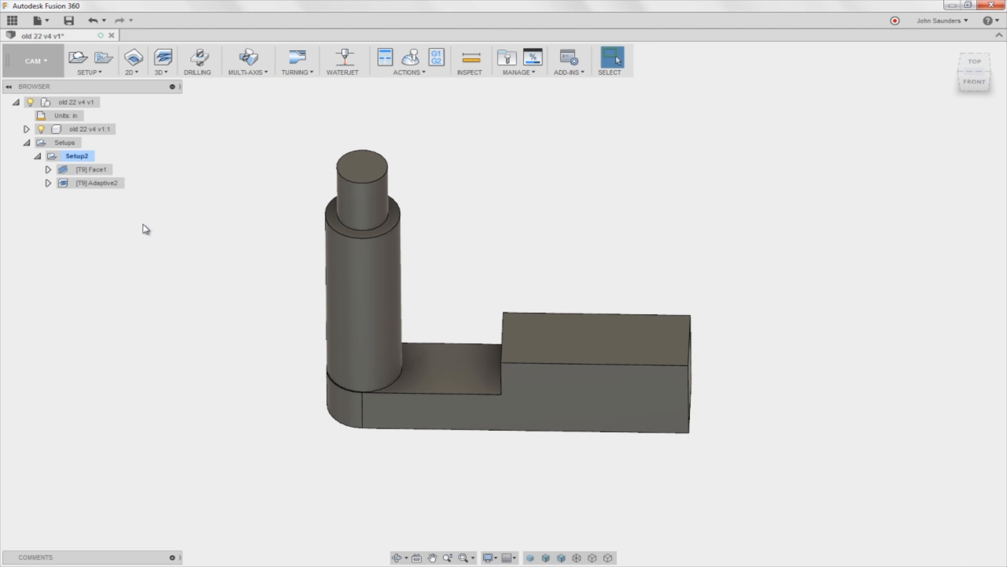
- Duplicate Adaptive2 in Setup2 and select the new Adaptive2 (2) copy
left_click(96, 185)
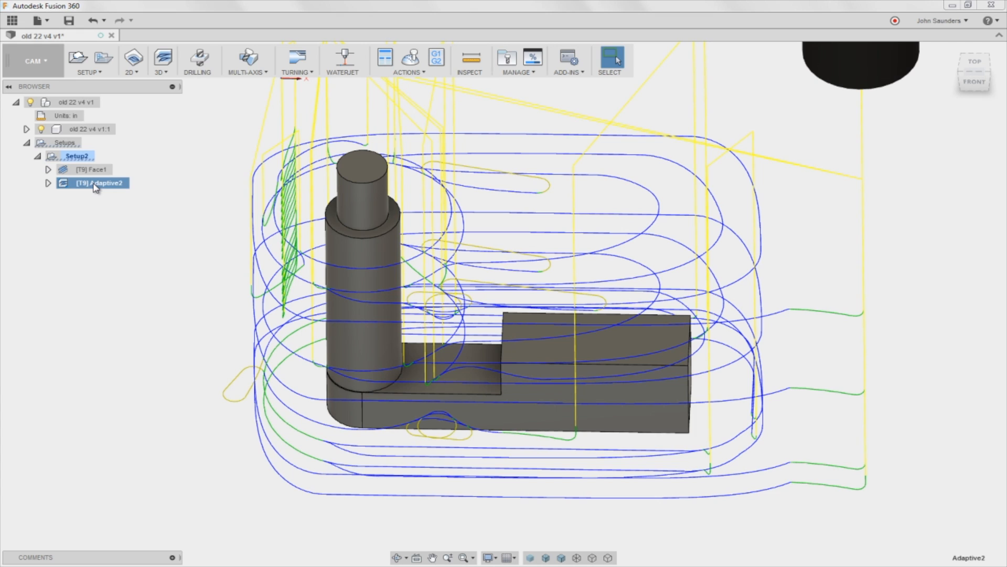
right_click(95, 187)
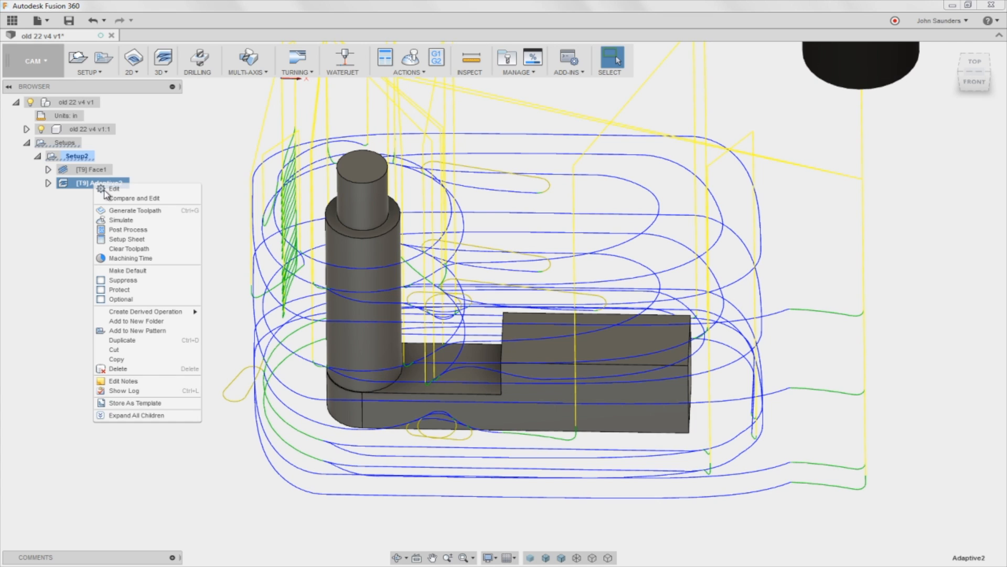
left_click(129, 343)
left_click(101, 198)
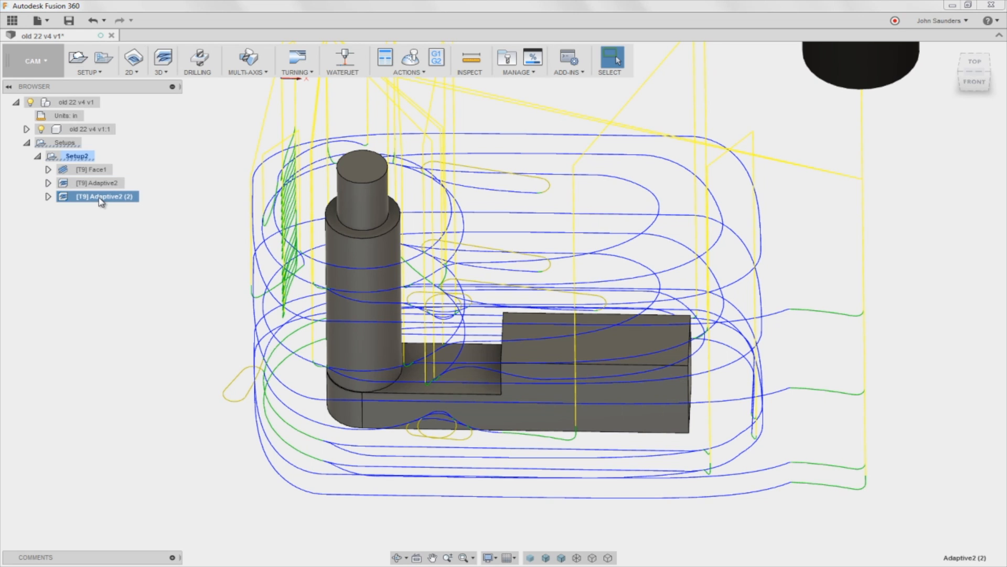
- Assign Adaptive2 (2) the 43 - Ø0.1562" flat tool and regenerate its toolpath
right_click(101, 199)
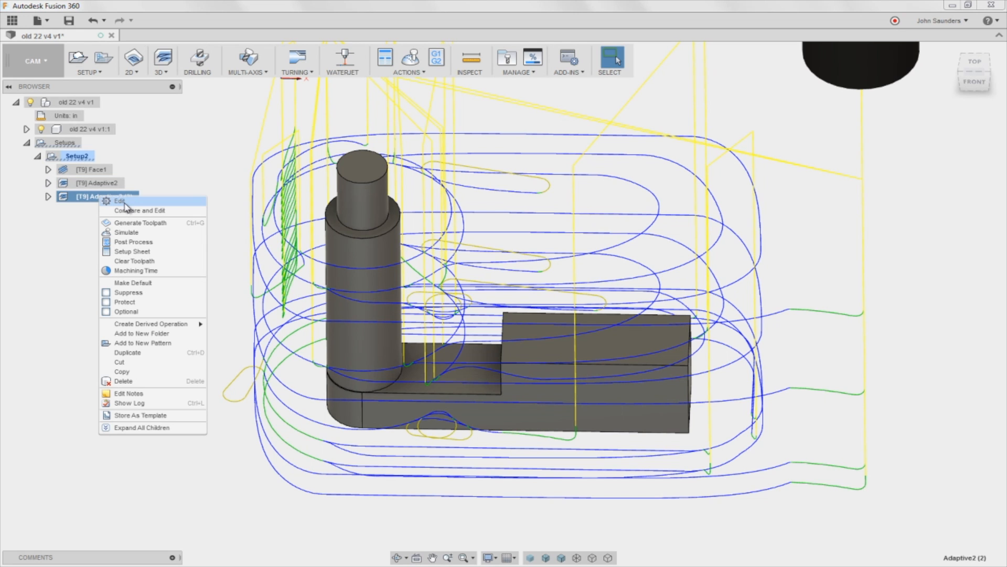
left_click(120, 201)
left_click(788, 164)
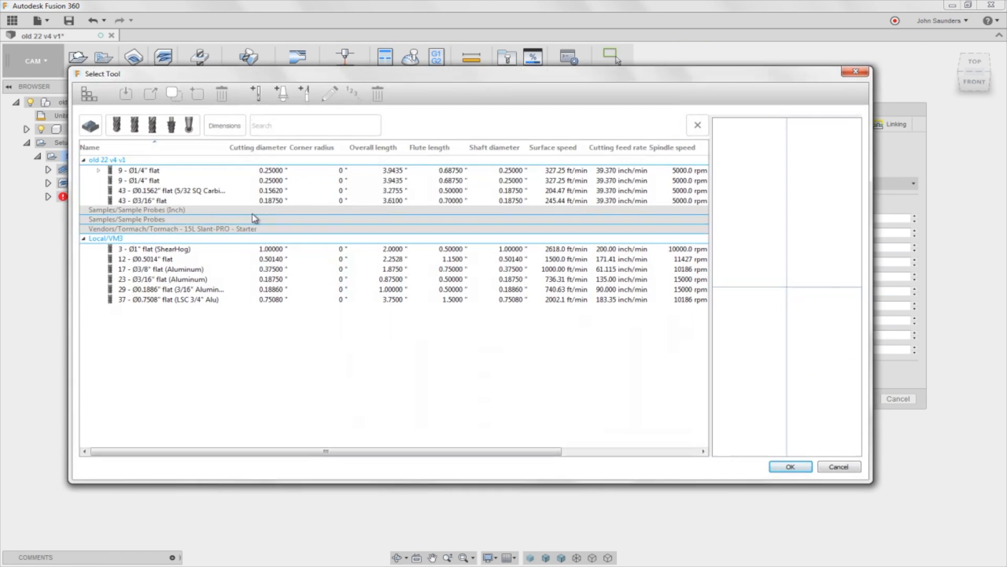
left_click(170, 191)
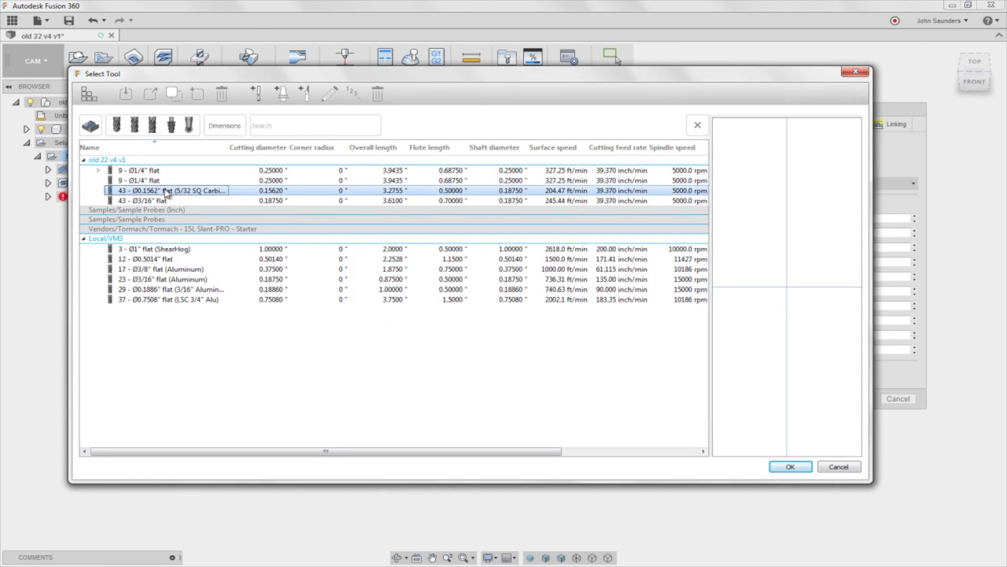
left_click(776, 469)
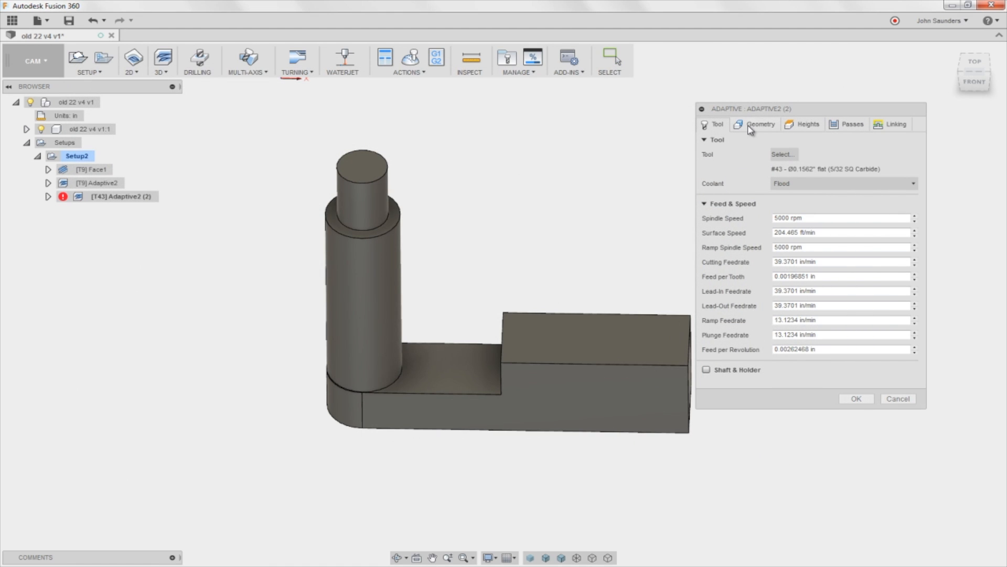
left_click(855, 400)
scroll(369, 261, "down", 2)
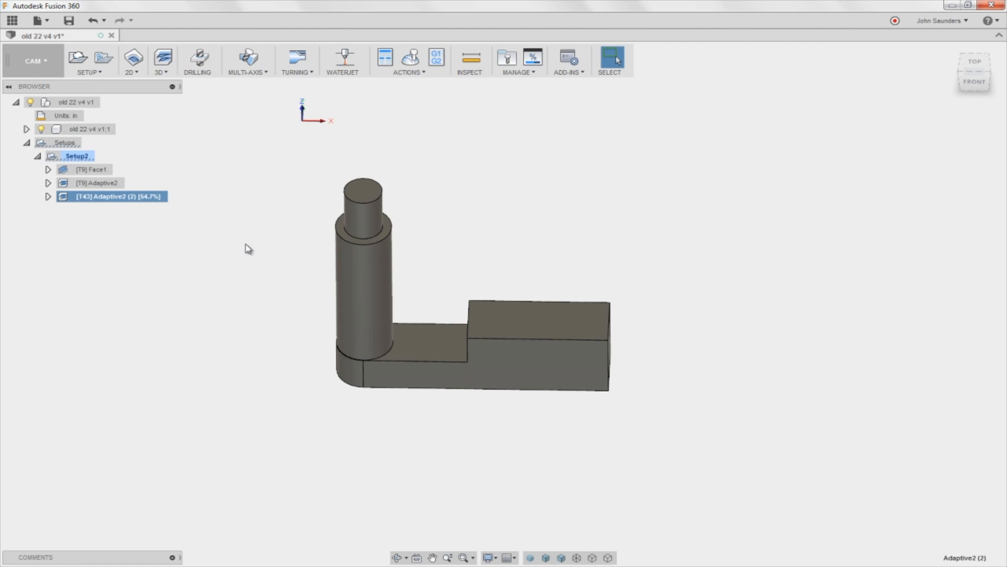
middle_click_drag(246, 249, 244, 191, "shift")
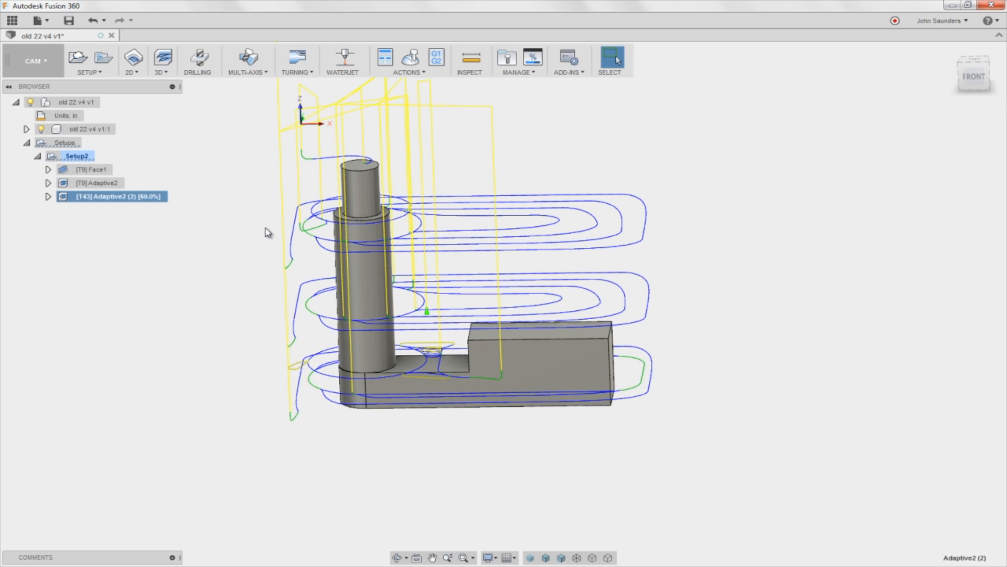
middle_click_drag(266, 227, 342, 246, "shift")
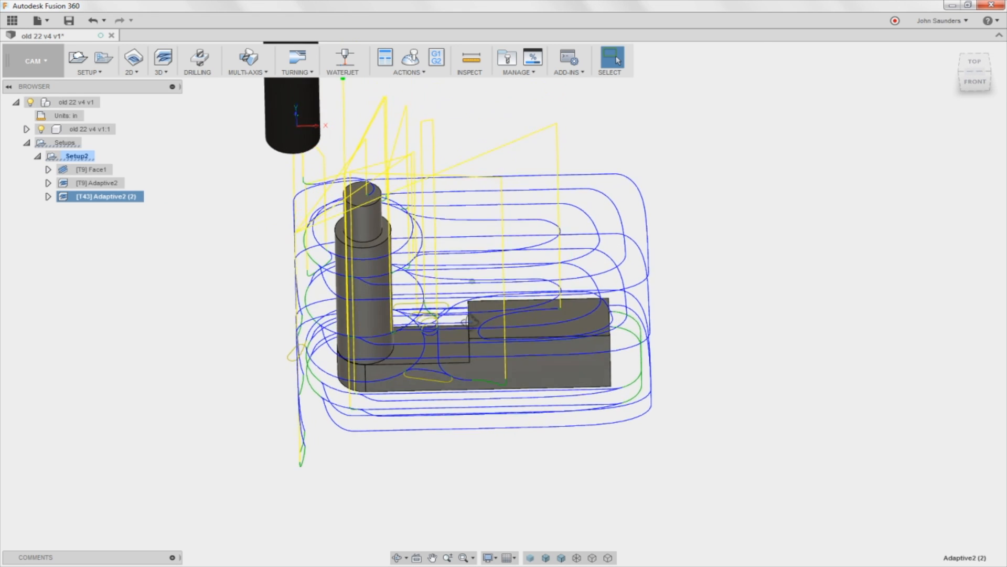
scroll(410, 362, "up", 2)
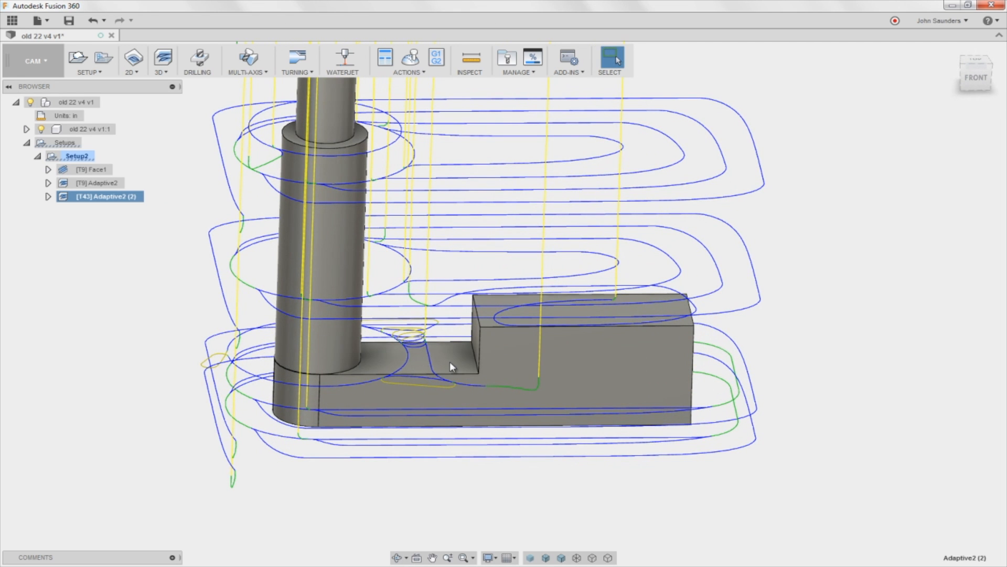
scroll(422, 360, "down", 2)
scroll(417, 347, "down", 1)
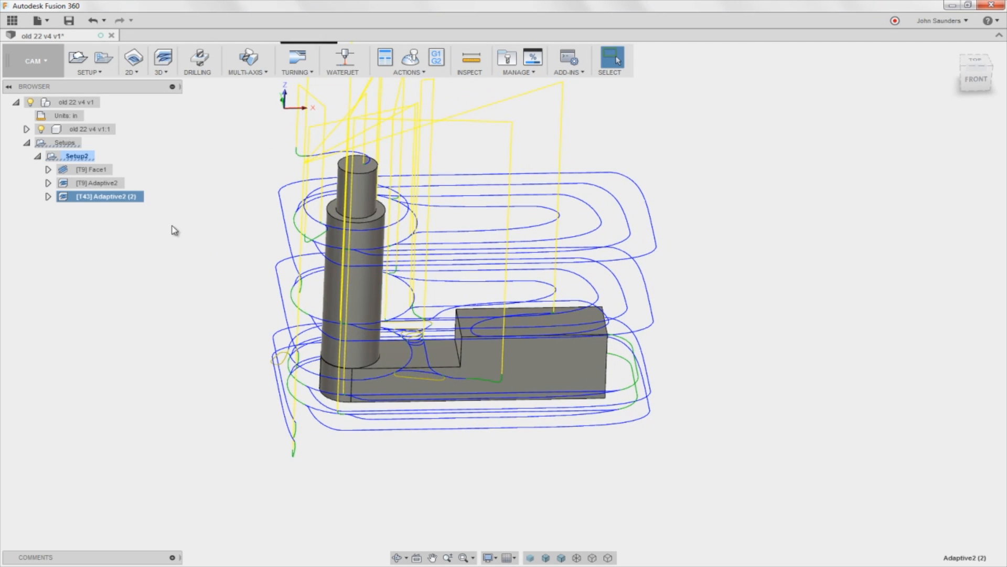
- Enable Rest Machining on Adaptive2 (2)'s Geometry settings and recompute its toolpath
right_click(124, 202)
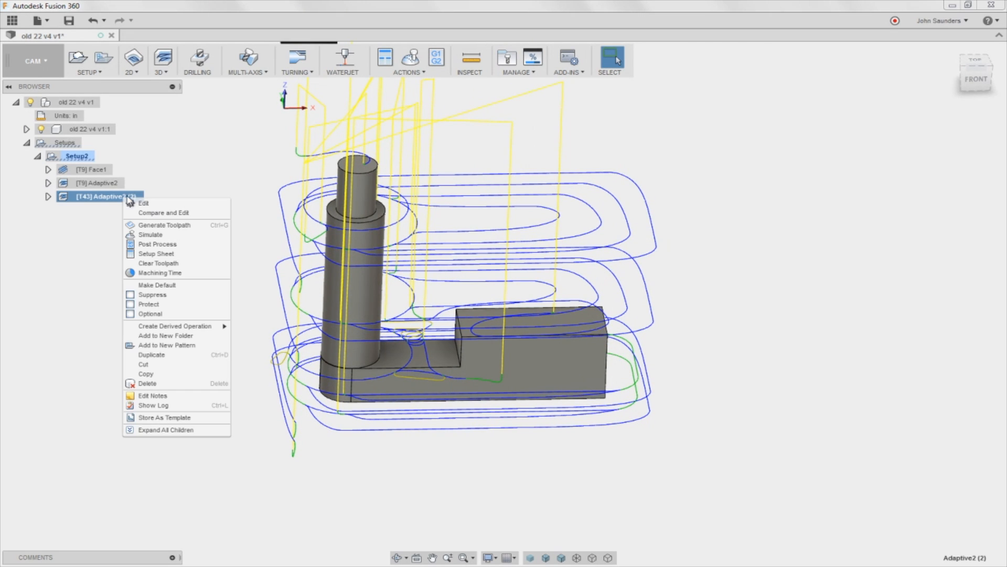
left_click(136, 202)
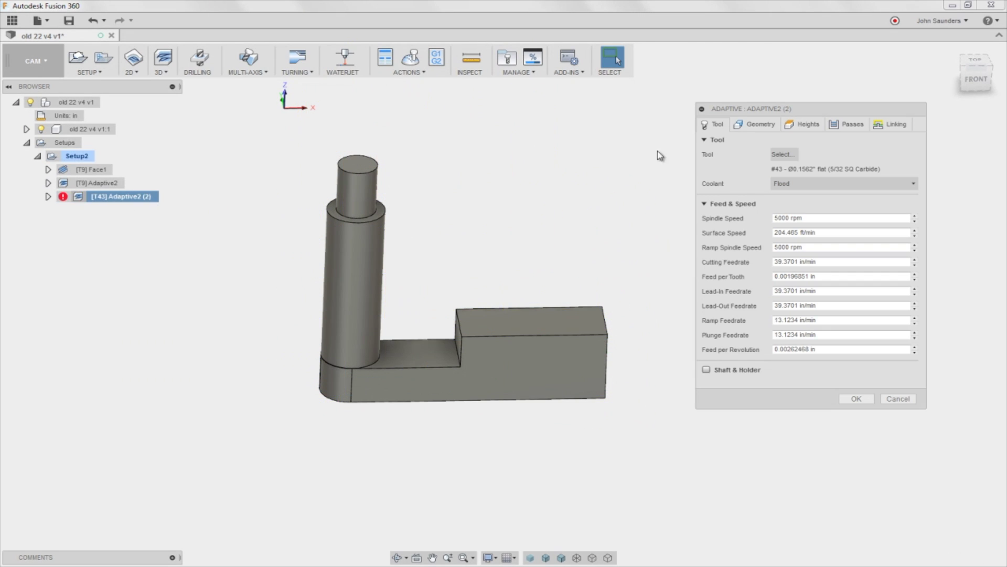
left_click(757, 125)
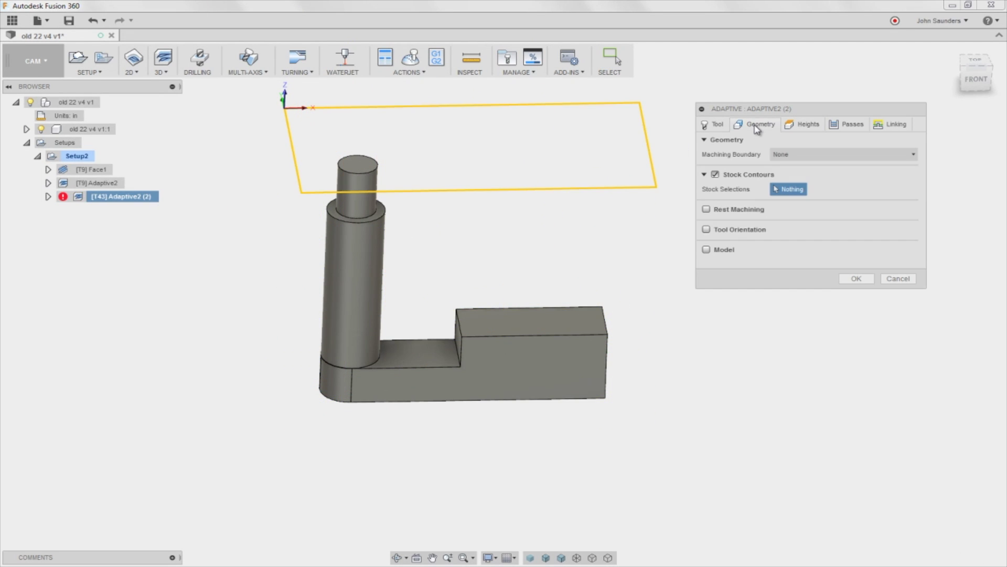
left_click(734, 212)
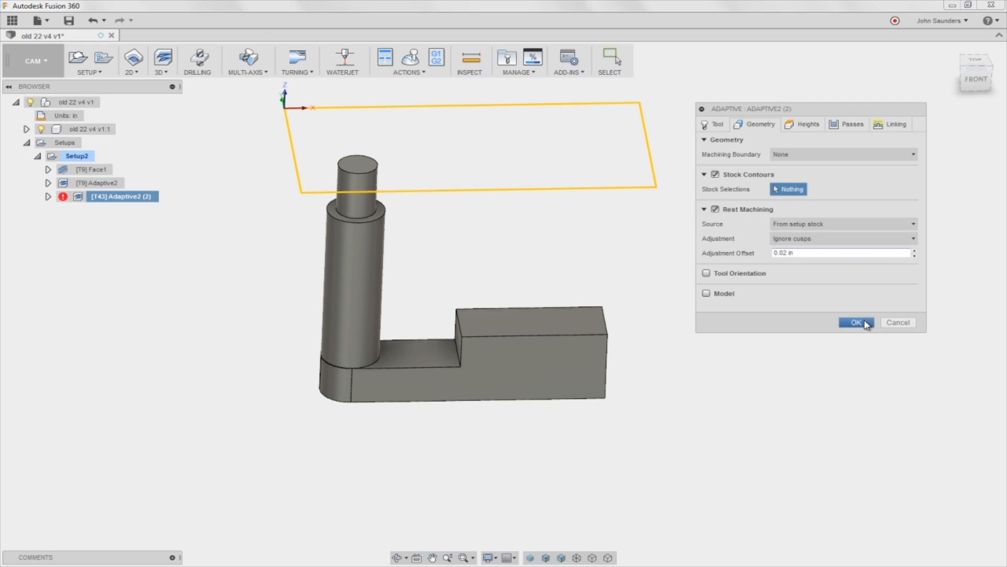
left_click(859, 322)
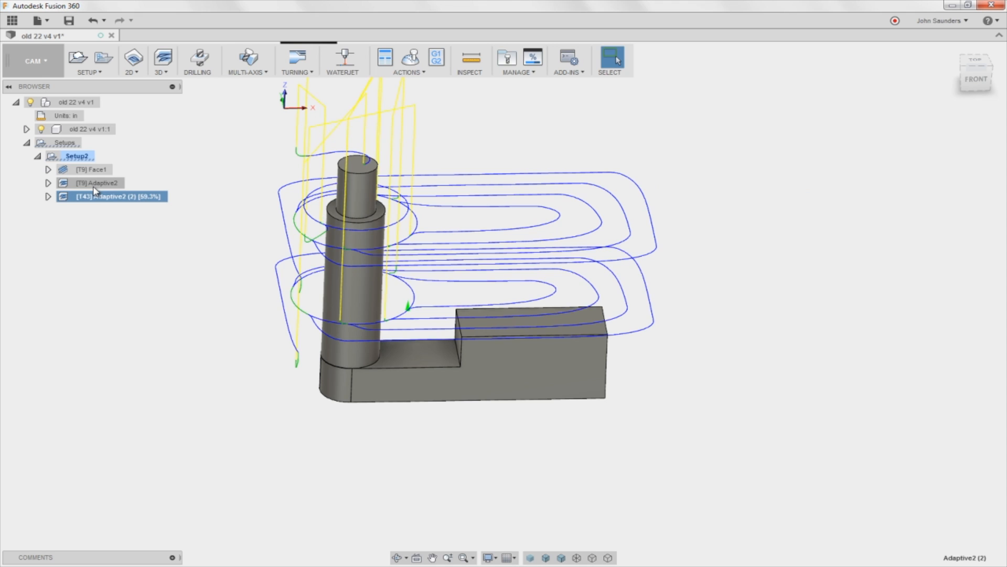
- Set Adaptive2 (2)'s rest machining source to From previous operation(s) and recompute
right_click(106, 199)
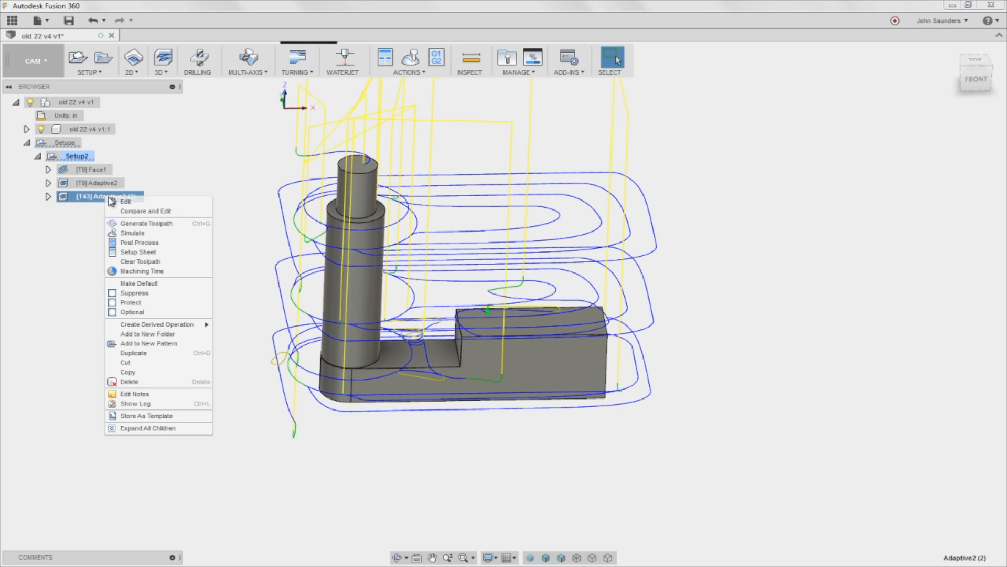
left_click(141, 204)
left_click(749, 127)
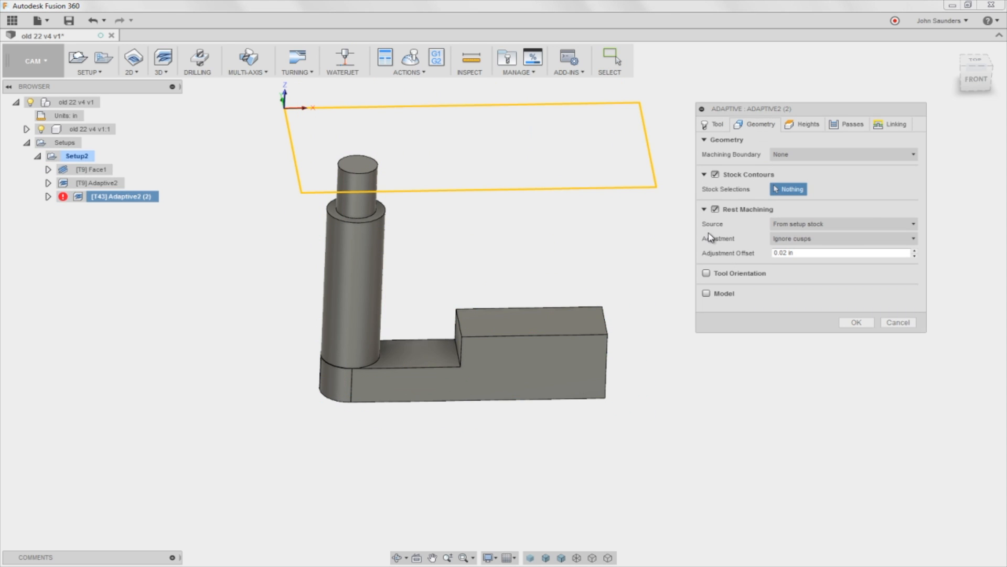
left_click(806, 226)
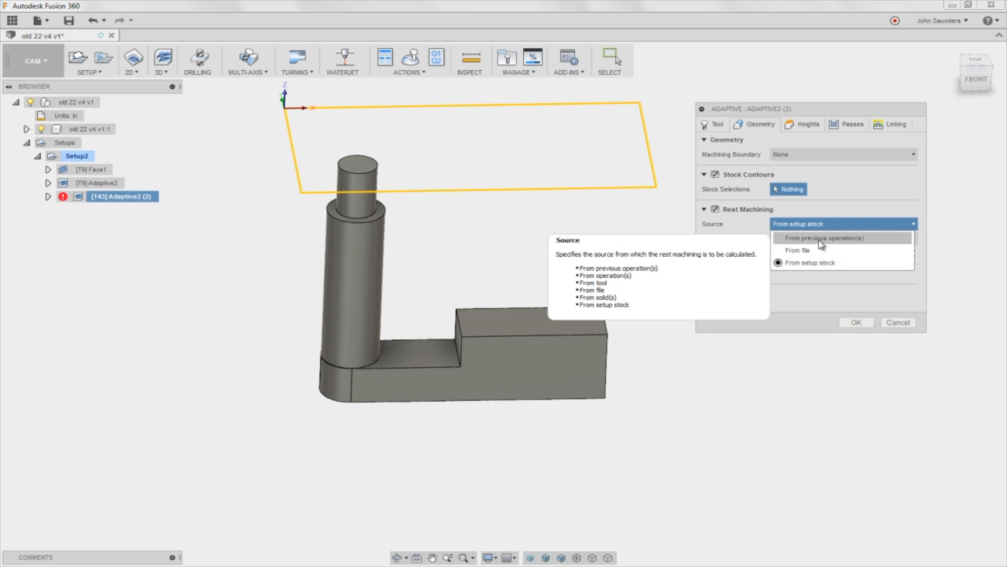
left_click(821, 238)
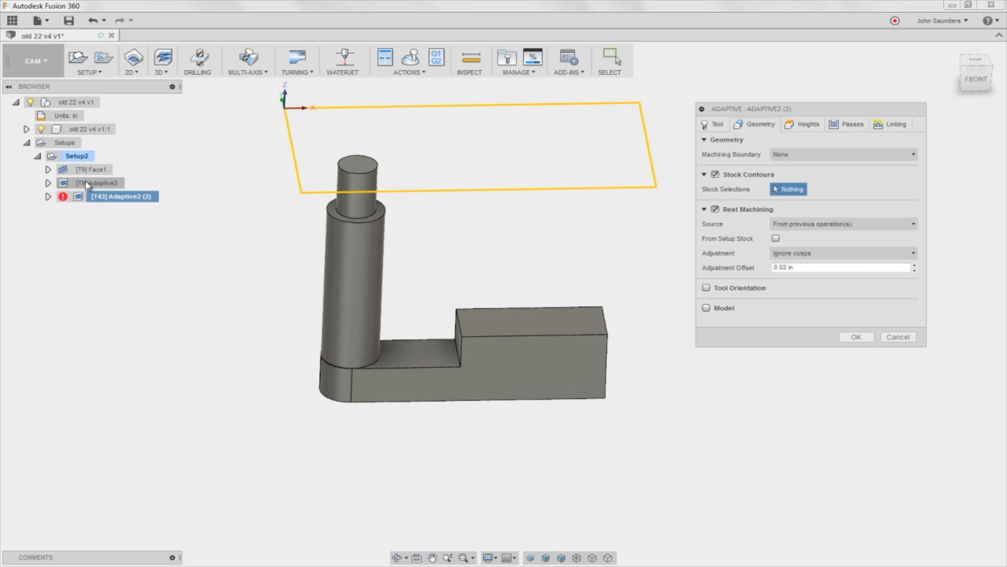
left_click(850, 340)
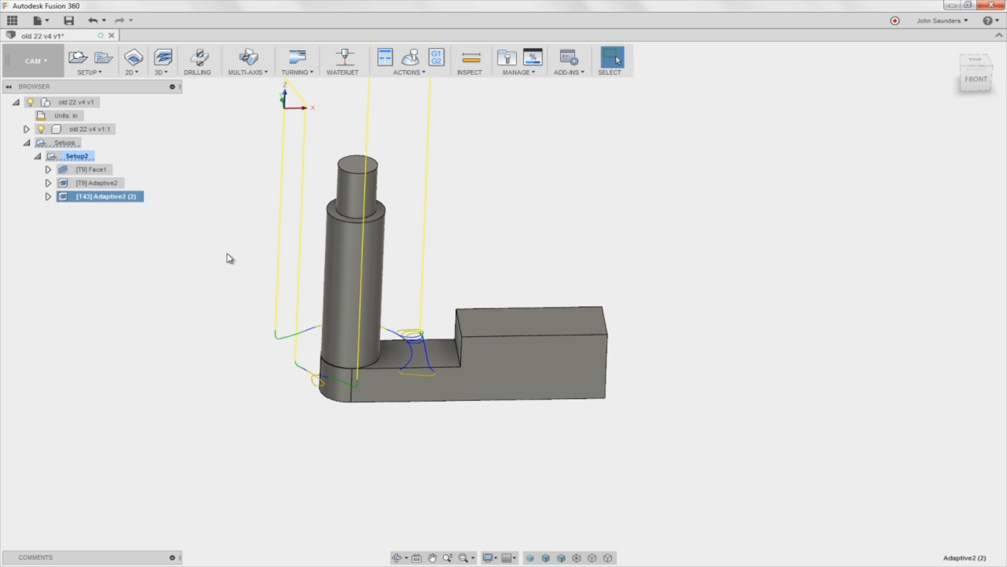
mouse_move(225, 256)
middle_mouse_down("shift")
mouse_move(240, 197)
mouse_move(247, 230)
middle_mouse_up("shift")
scroll(231, 256, "down", 3)
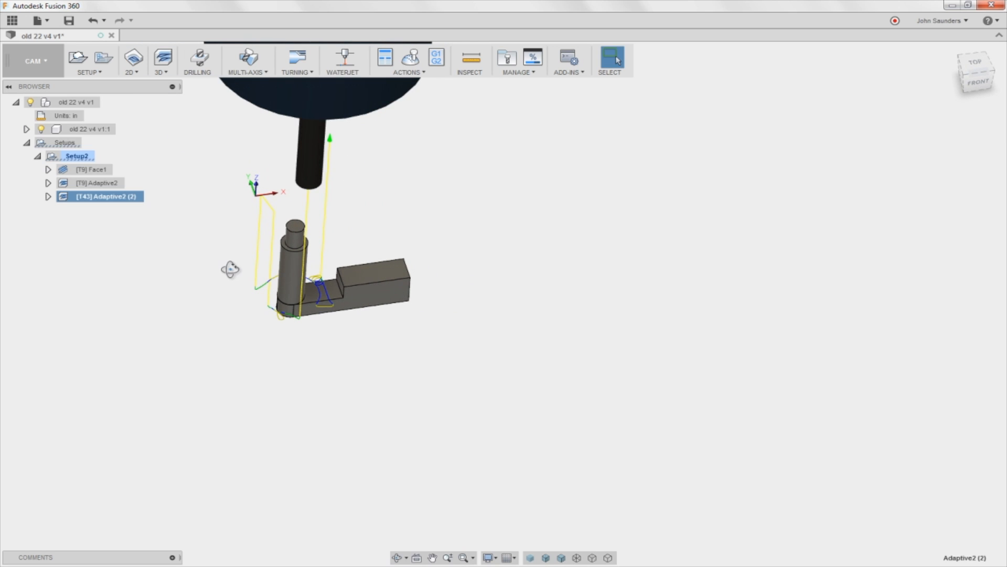
mouse_move(229, 269)
middle_mouse_down("shift")
mouse_move(221, 261)
mouse_move(229, 263)
mouse_move(226, 295)
middle_mouse_up("shift")
scroll(237, 265, "up", 3)
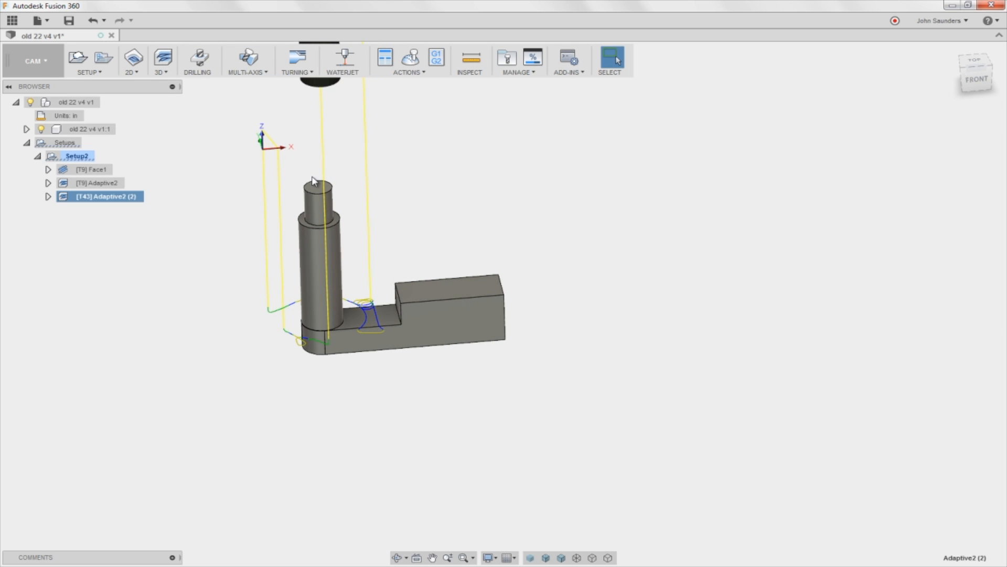
scroll(315, 189, "down", 2)
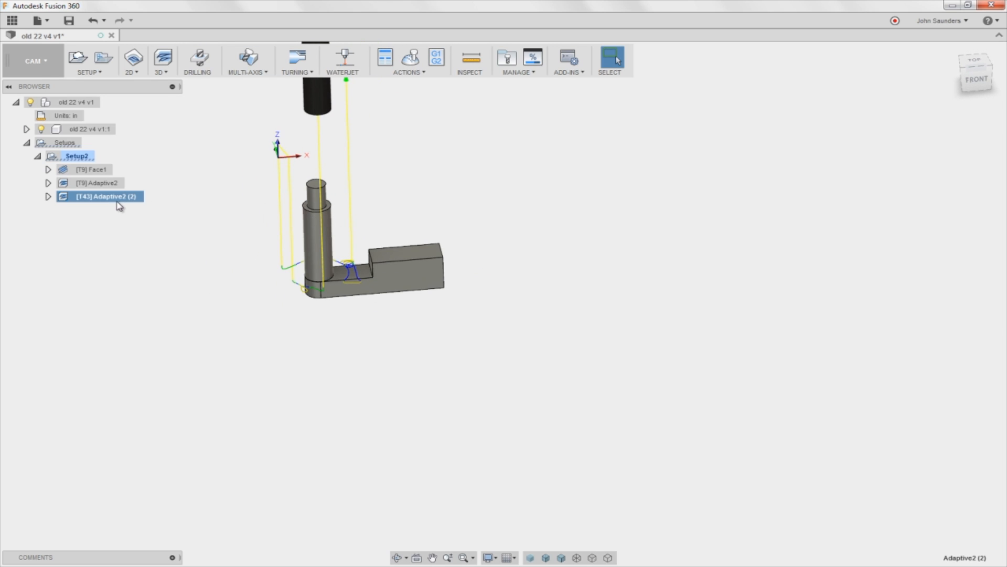
- Create a 3D Horizontal finishing operation in Setup2 with default settings
left_click(49, 197)
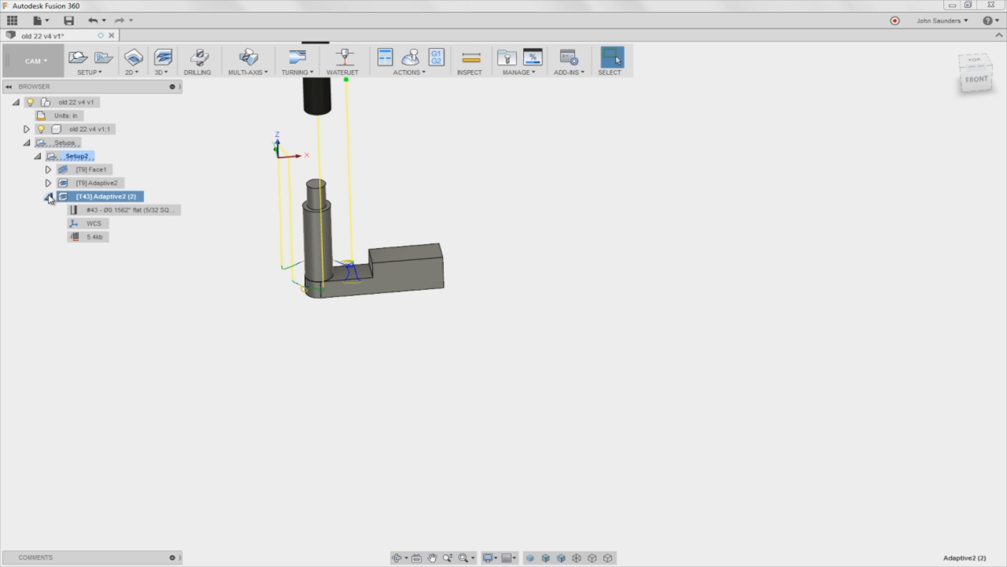
left_click(49, 196)
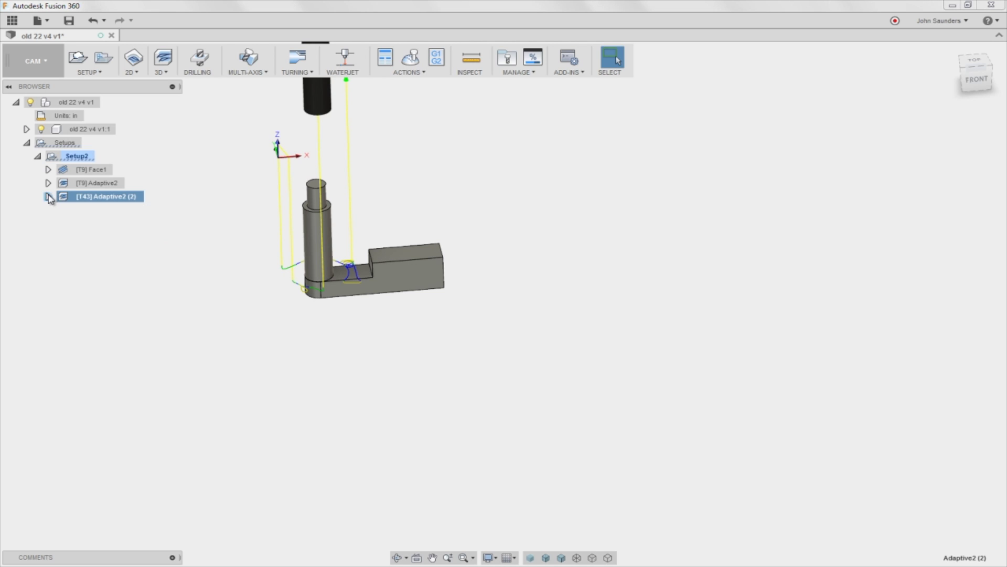
left_click(175, 76)
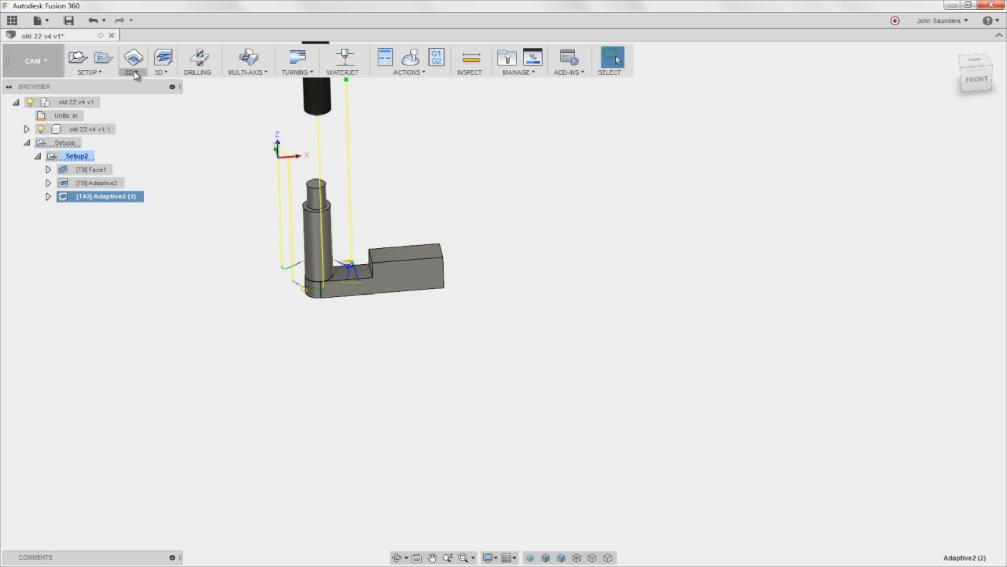
left_click(135, 75)
left_click(167, 75)
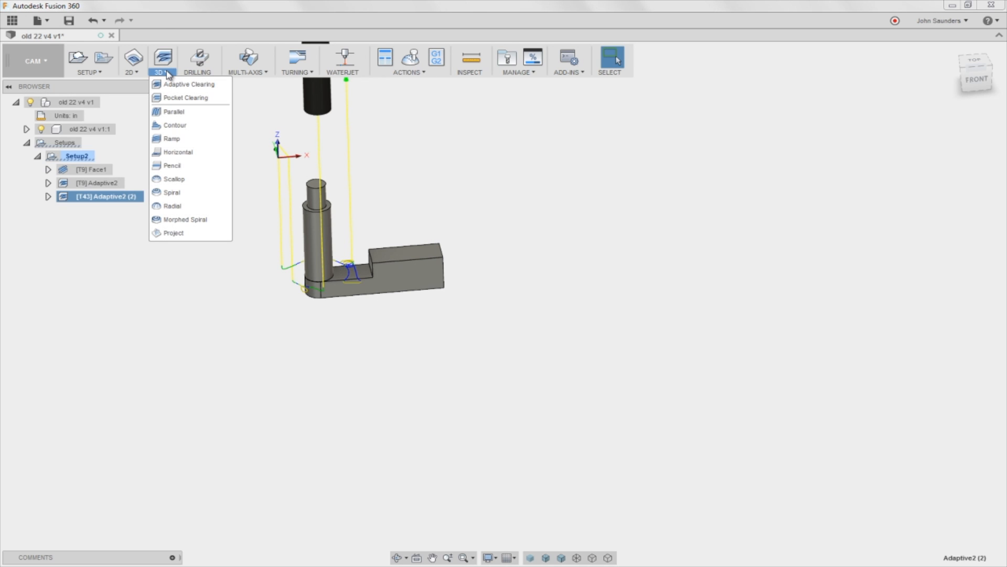
left_click(190, 151)
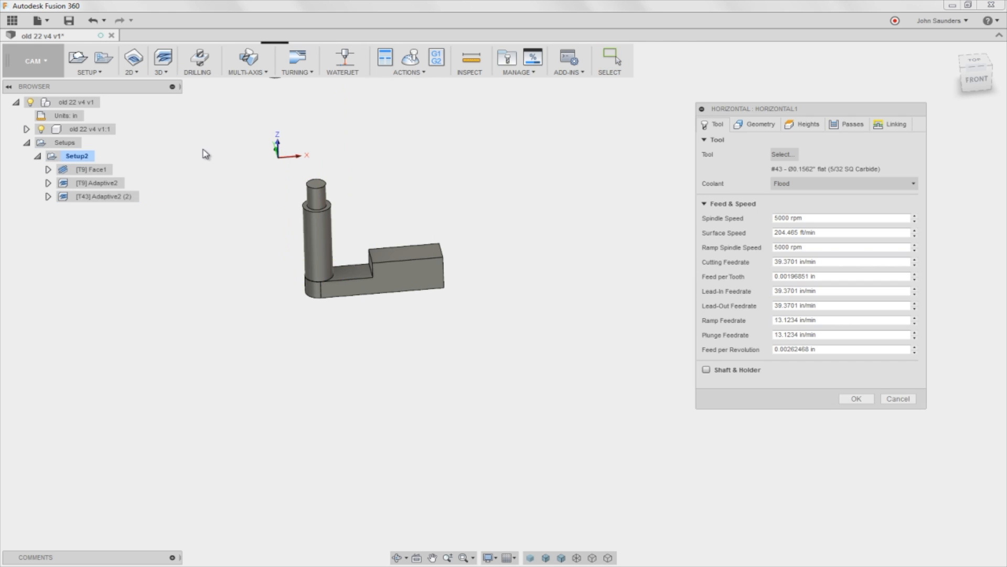
left_click(856, 399)
- View Horizontal1's toolpath from the front and compare it with Face1's
mouse_move(368, 320)
middle_mouse_down("shift")
mouse_move(433, 299)
mouse_move(405, 278)
mouse_move(427, 367)
mouse_move(455, 306)
middle_mouse_up("shift")
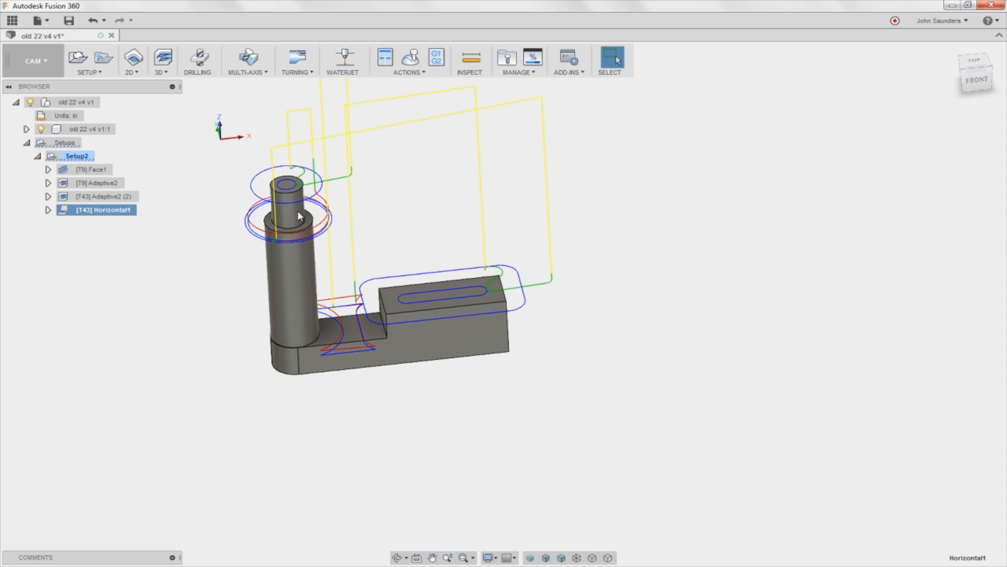
middle_click_drag(295, 174, 298, 173, "shift")
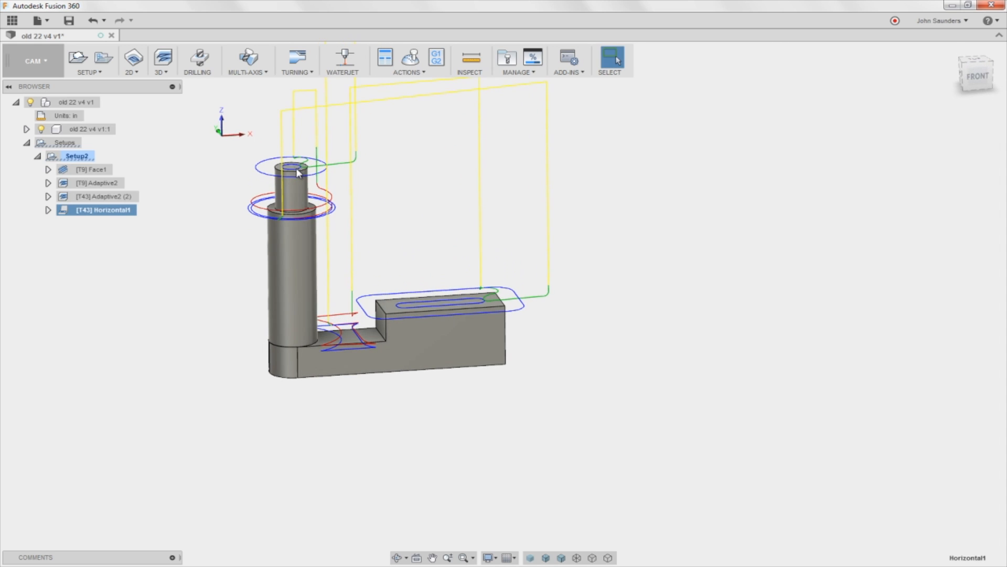
middle_click_drag(226, 218, 223, 192, "shift")
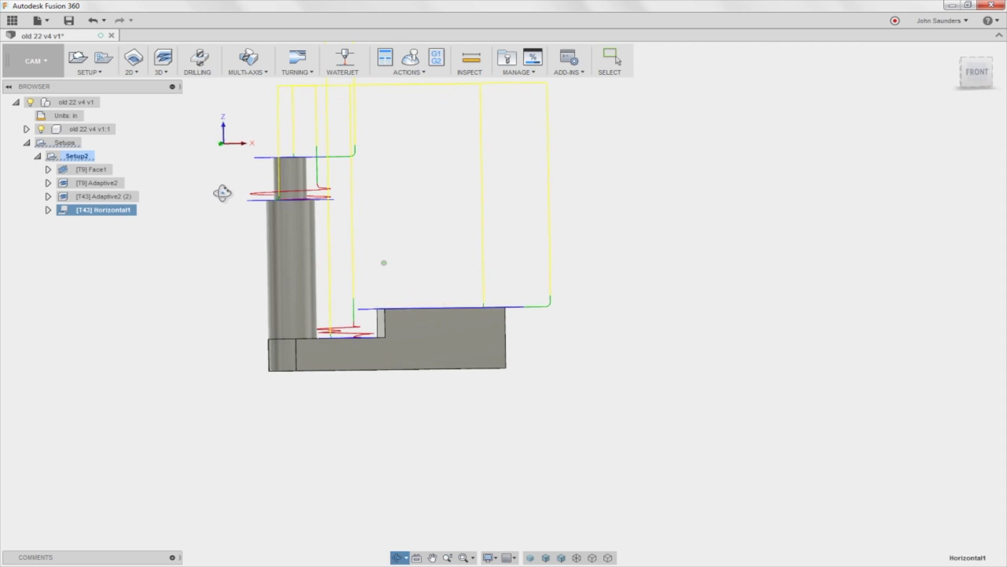
left_click(91, 172)
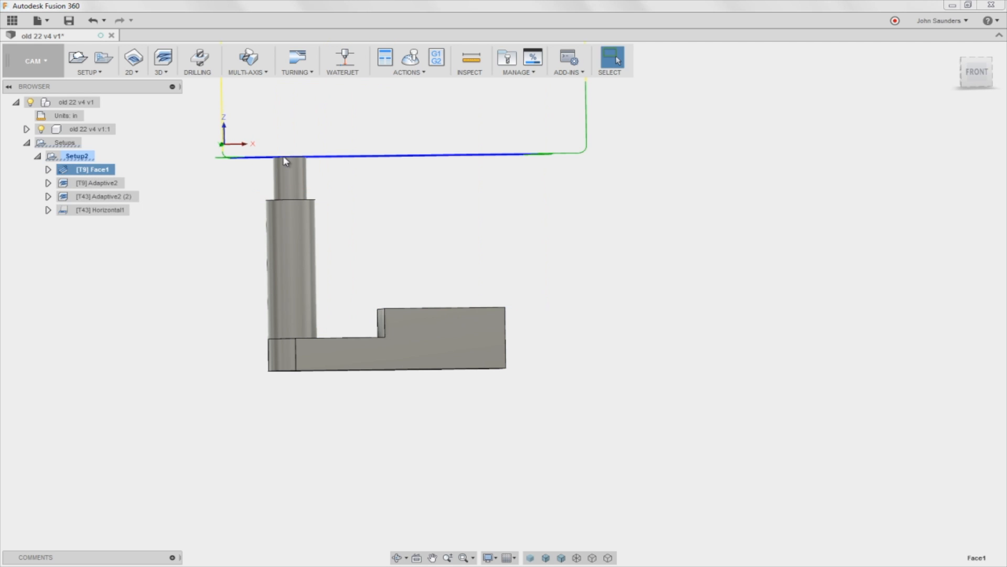
left_click(100, 212)
- Set Horizontal1's top height from Model top with a -.001 offset and recompute
right_click(112, 213)
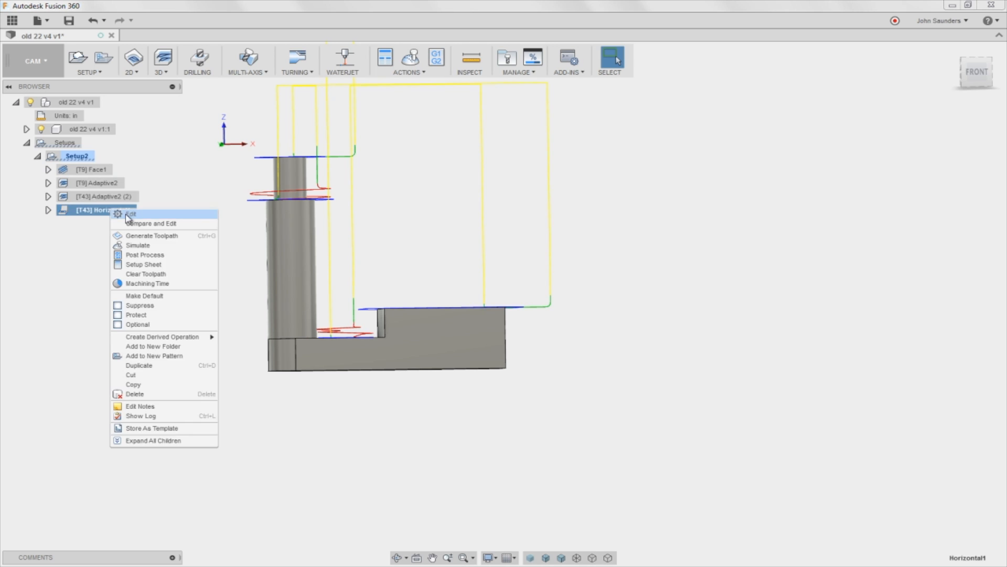
left_click(129, 219)
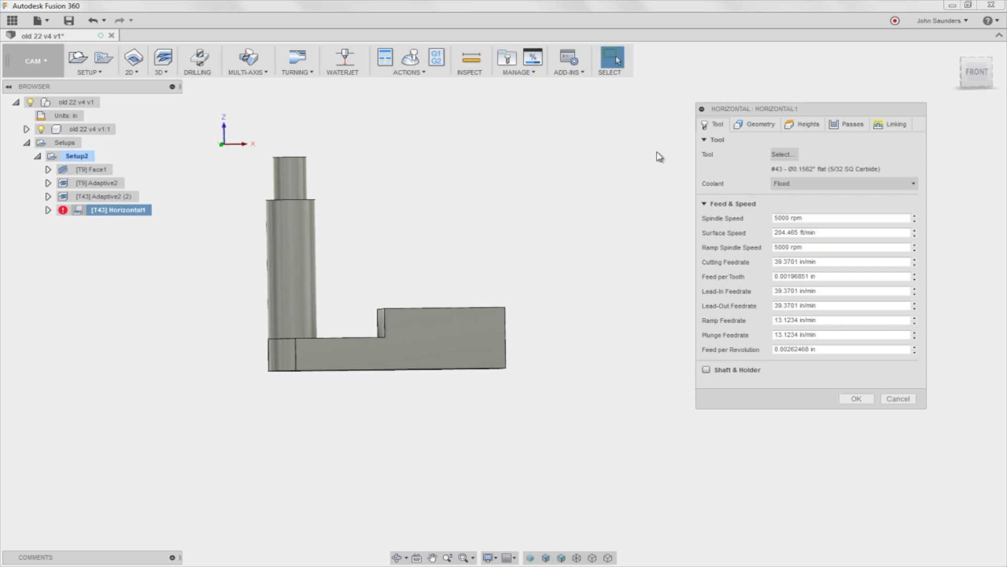
left_click(790, 128)
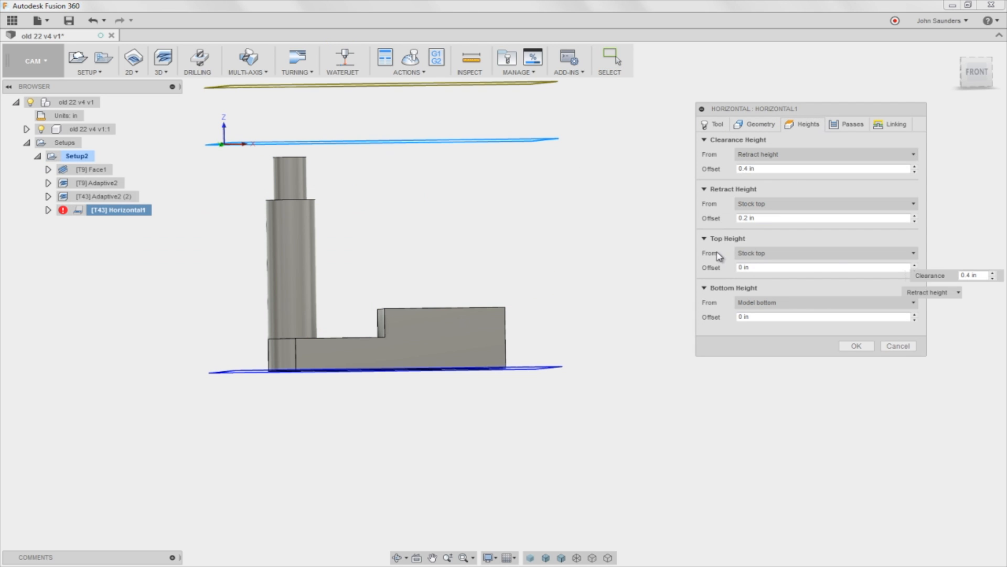
mouse_move(826, 253)
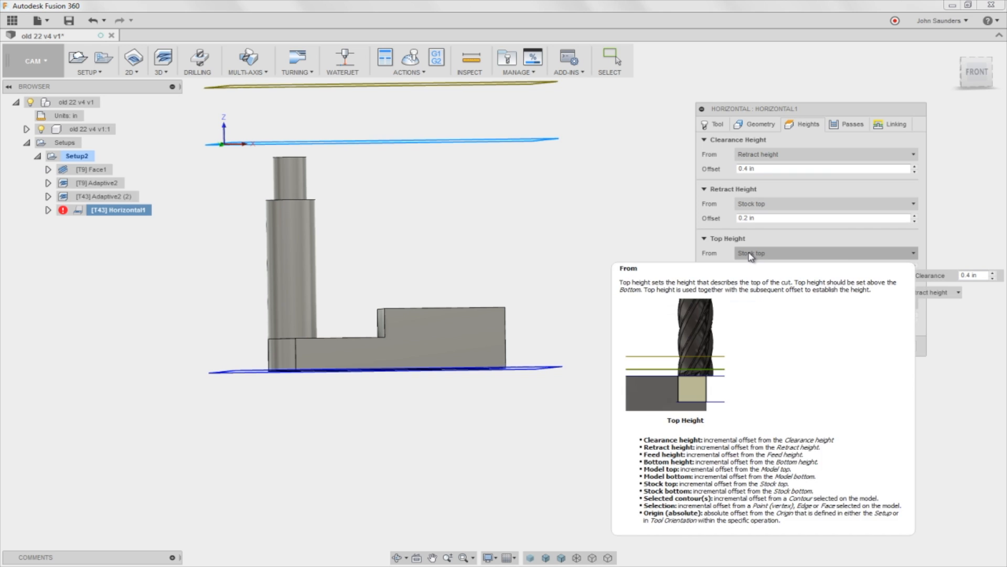
left_click(749, 253)
left_click(769, 309)
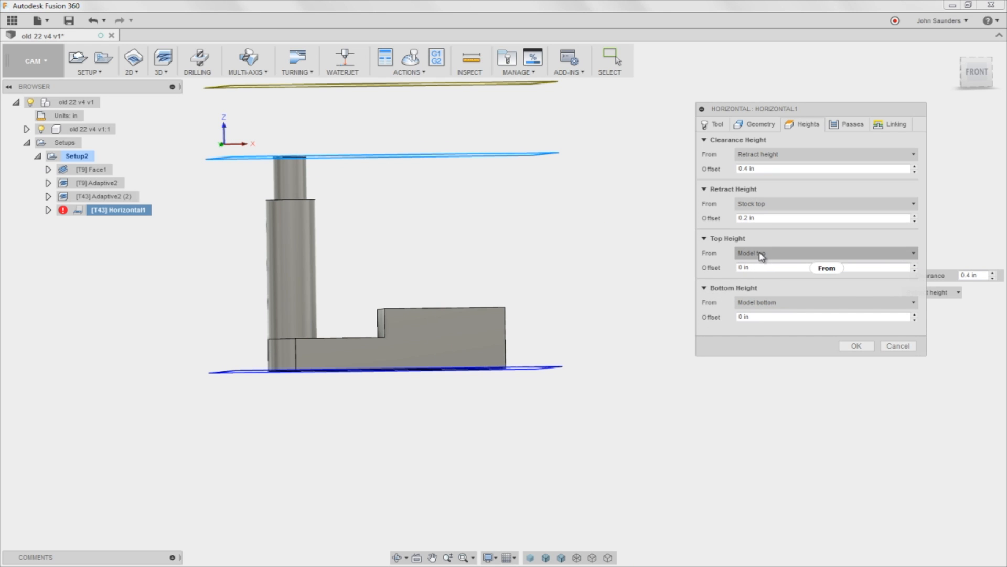
left_click(756, 268)
type("-")
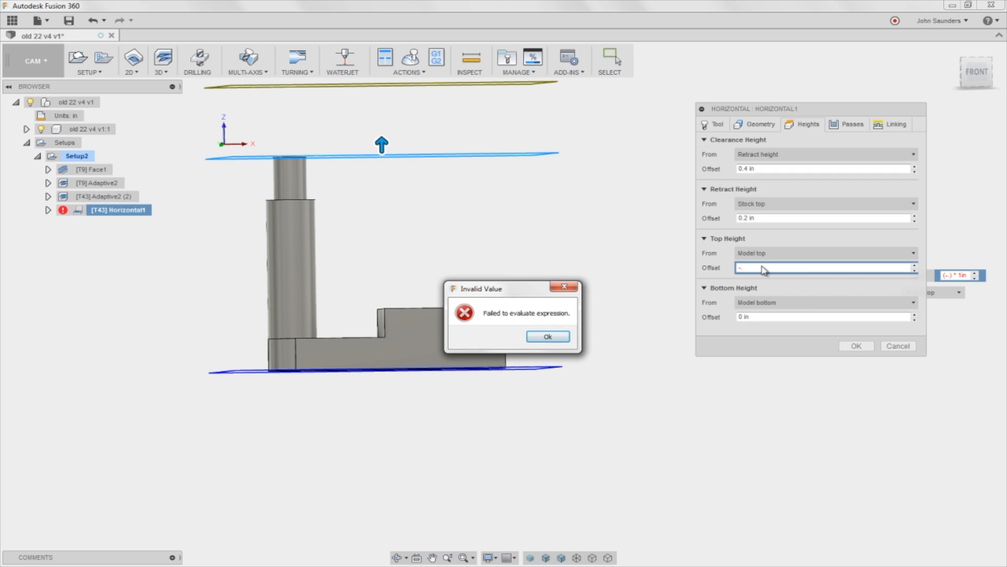
type(".001")
key("Return")
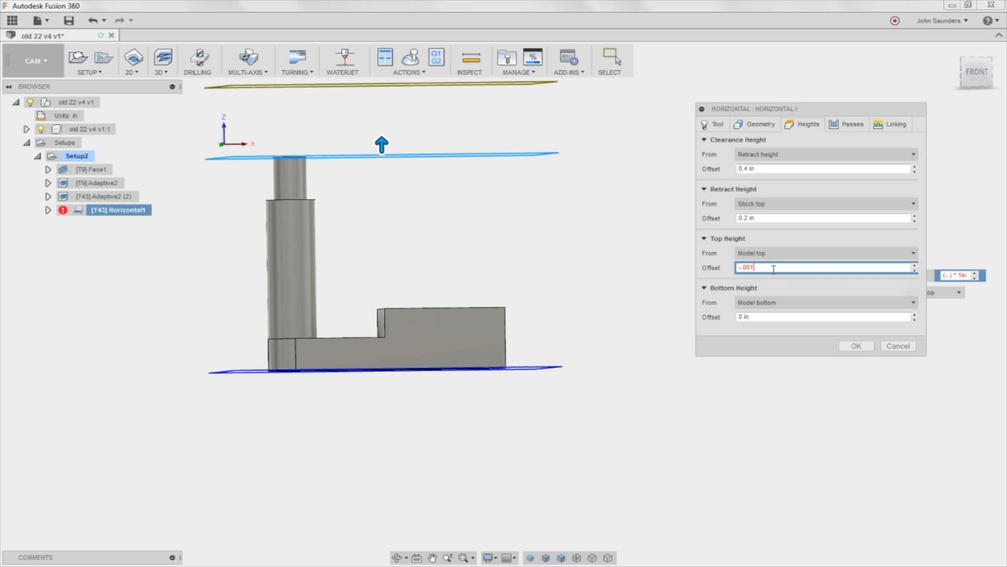
left_click(857, 346)
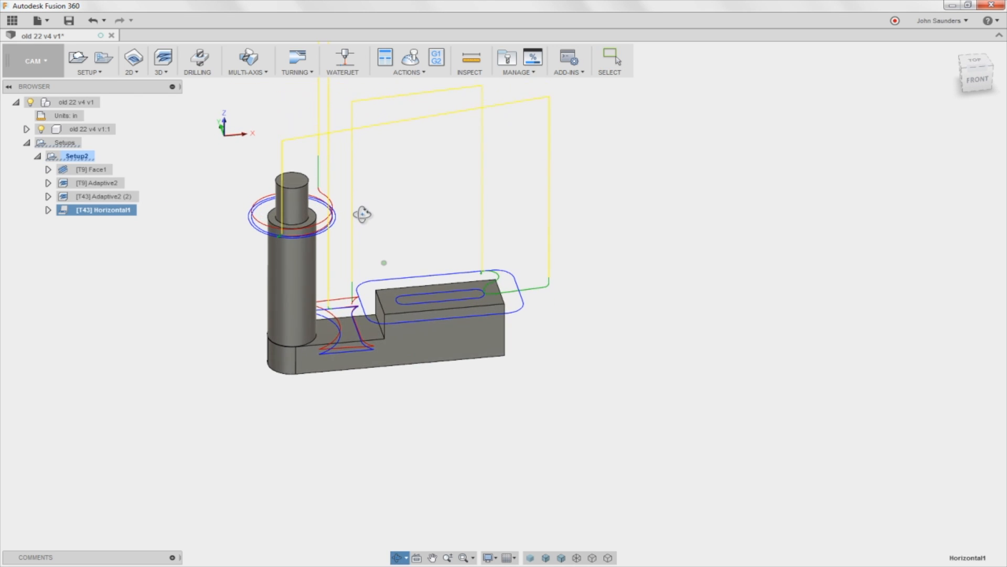
- Save a new version of the design
middle_click_drag(298, 161, 363, 212, "shift")
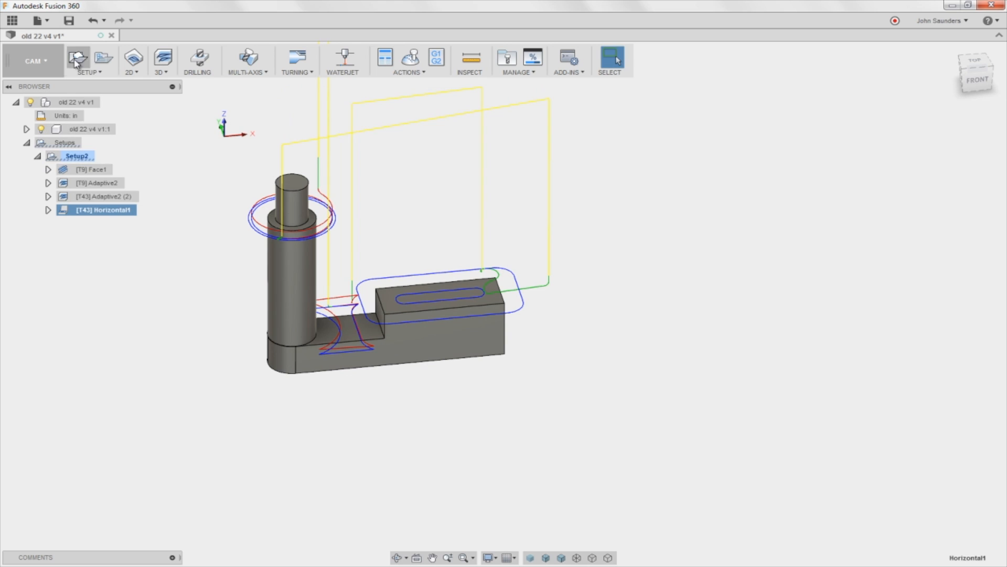
left_click(68, 20)
key("Return")
- Simulate all of Setup2's toolpaths, adjusting the playback speed slider
left_click(78, 155)
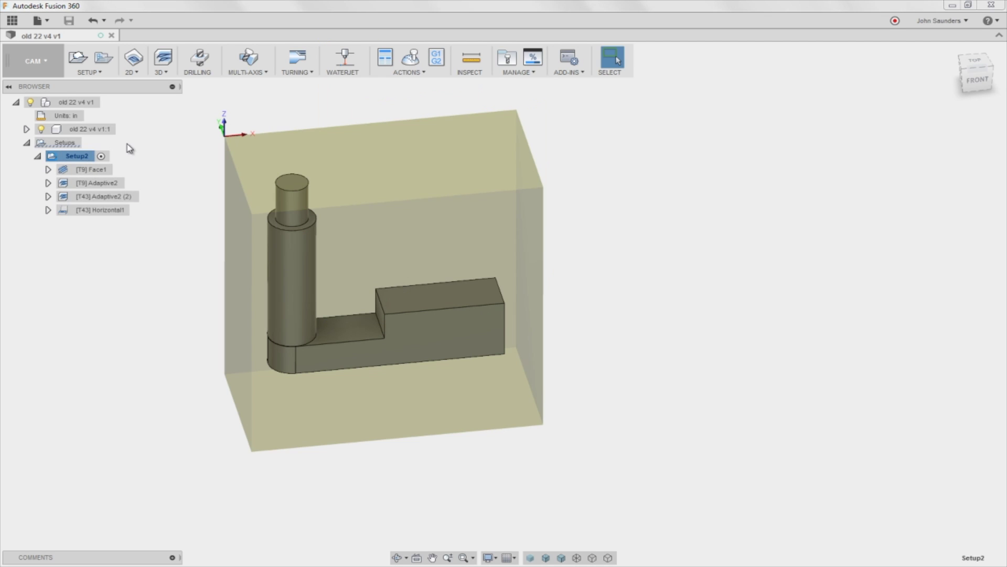
left_click(410, 59)
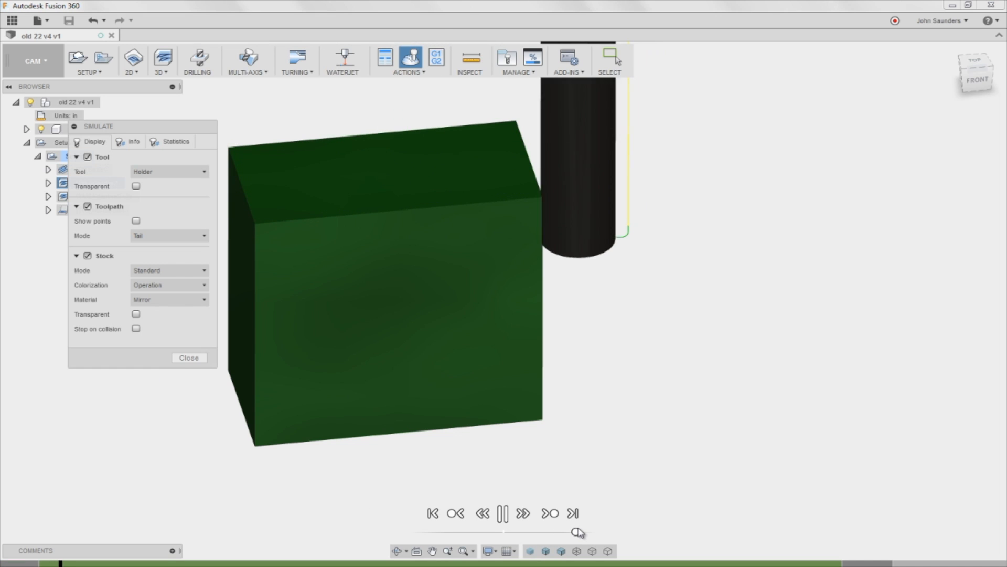
left_click_drag(576, 533, 569, 532)
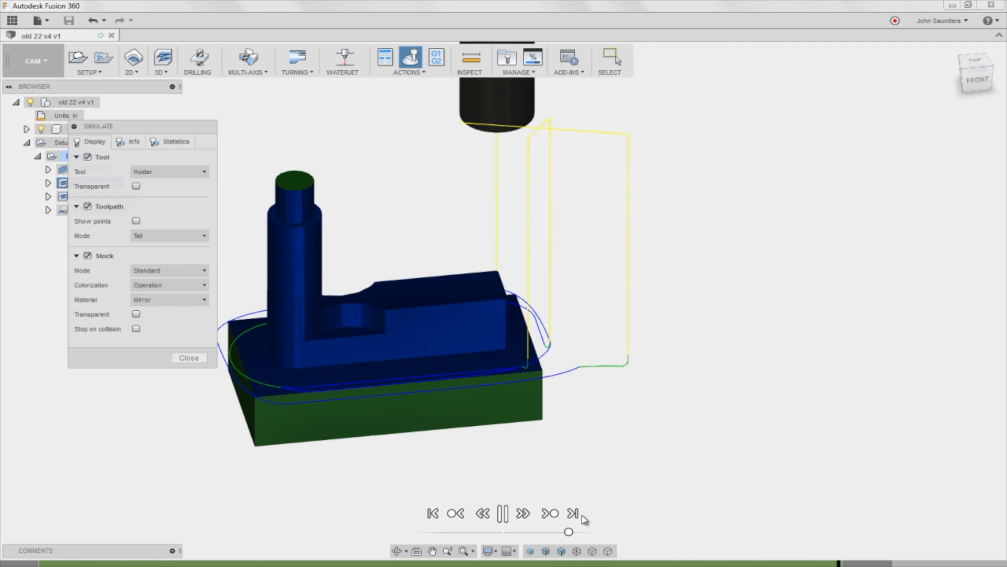
left_click_drag(568, 532, 569, 534)
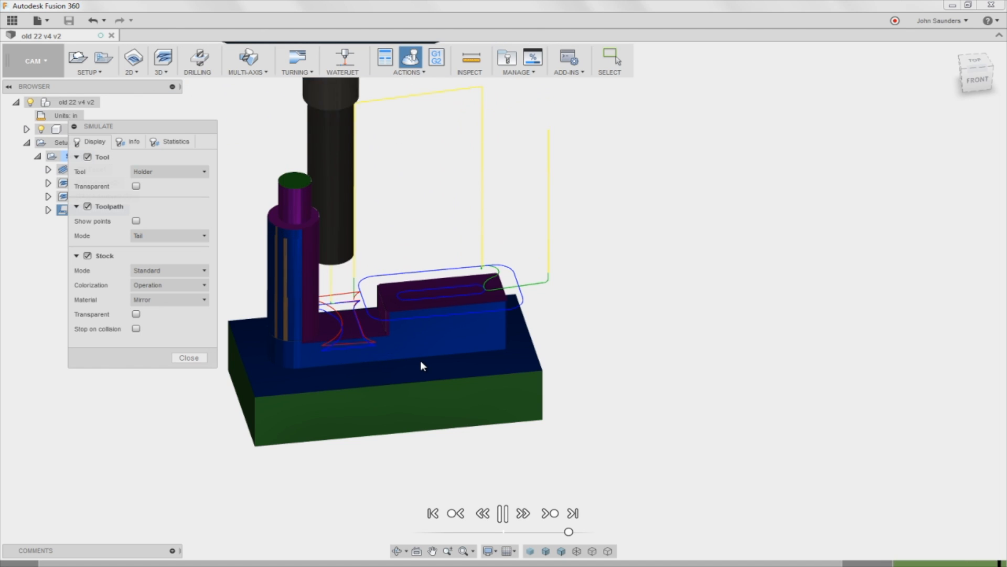
- Close the simulation and review Horizontal1, Adaptive2 (2) and Adaptive2 toolpaths
left_click(186, 358)
left_click(95, 210)
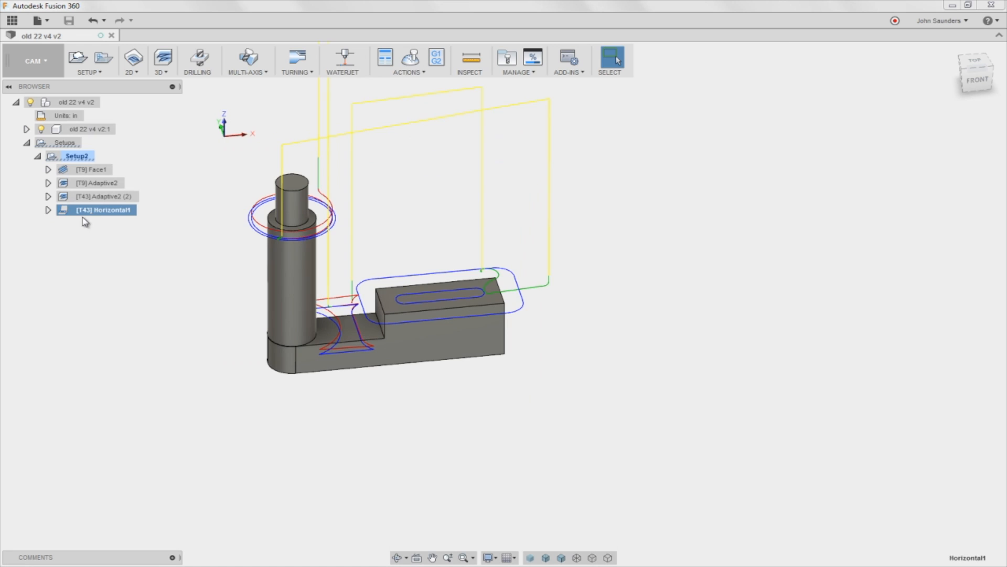
mouse_move(205, 356)
middle_mouse_down("shift")
mouse_move(214, 371)
mouse_move(212, 315)
middle_mouse_up("shift")
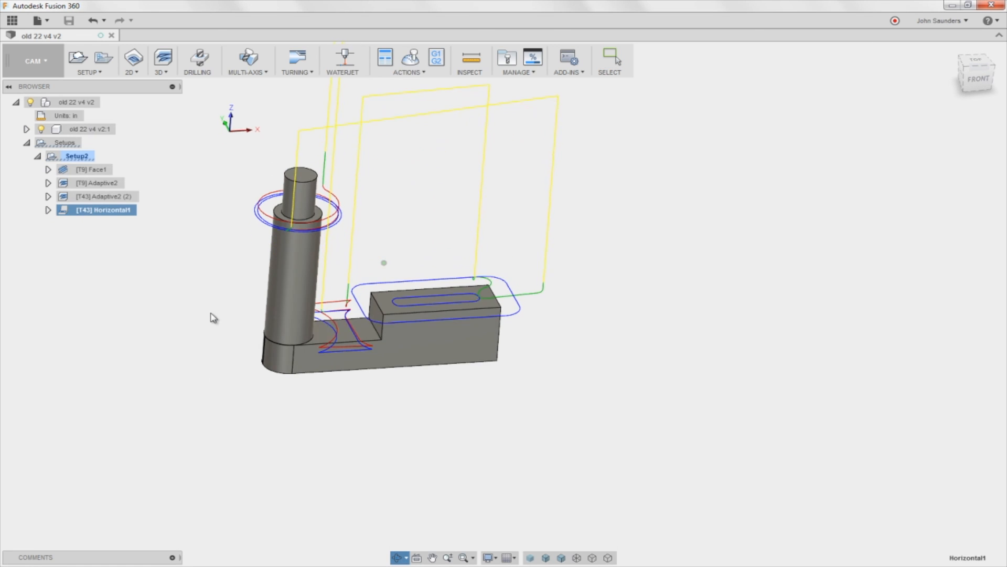
left_click(106, 196)
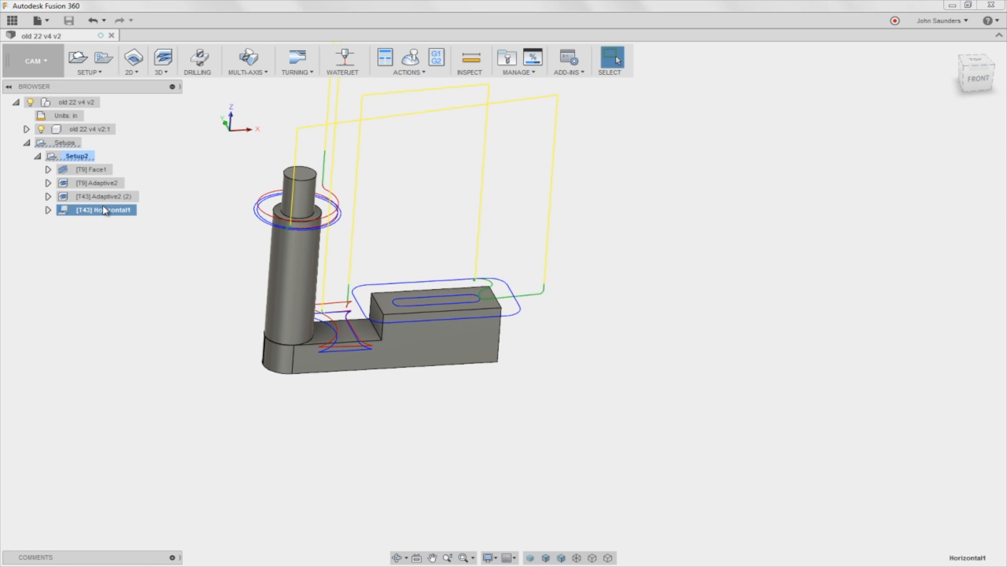
scroll(378, 337, "up", 3)
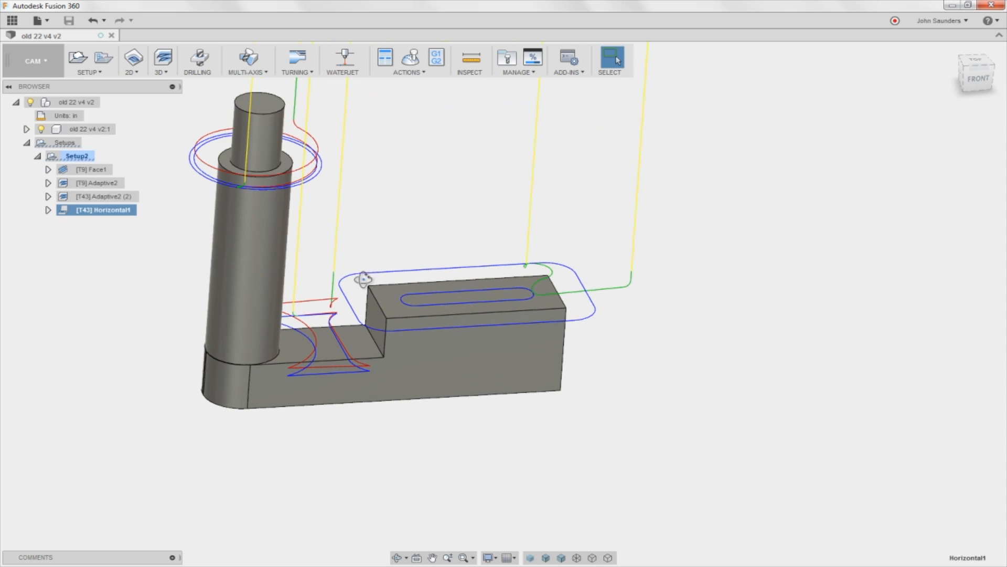
mouse_move(366, 285)
middle_mouse_down("shift")
mouse_move(359, 265)
mouse_move(333, 327)
middle_mouse_up("shift")
left_click(108, 199)
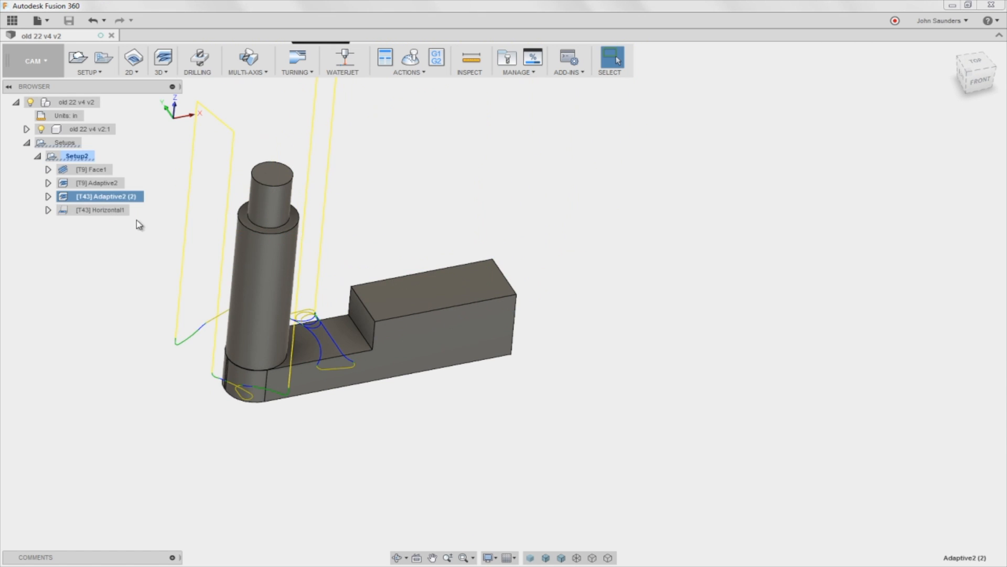
left_click(92, 184)
mouse_move(347, 376)
middle_mouse_down("shift")
mouse_move(425, 363)
mouse_move(537, 240)
middle_mouse_up("shift")
left_click(556, 251)
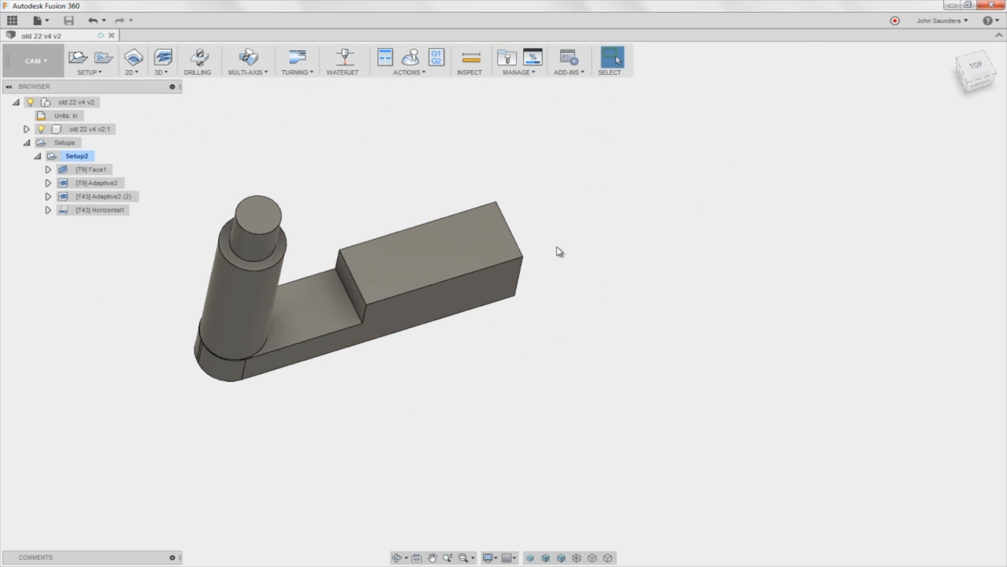
- Measure an edge of the raised block at 0.165 in, then redisplay Adaptive2
key("i")
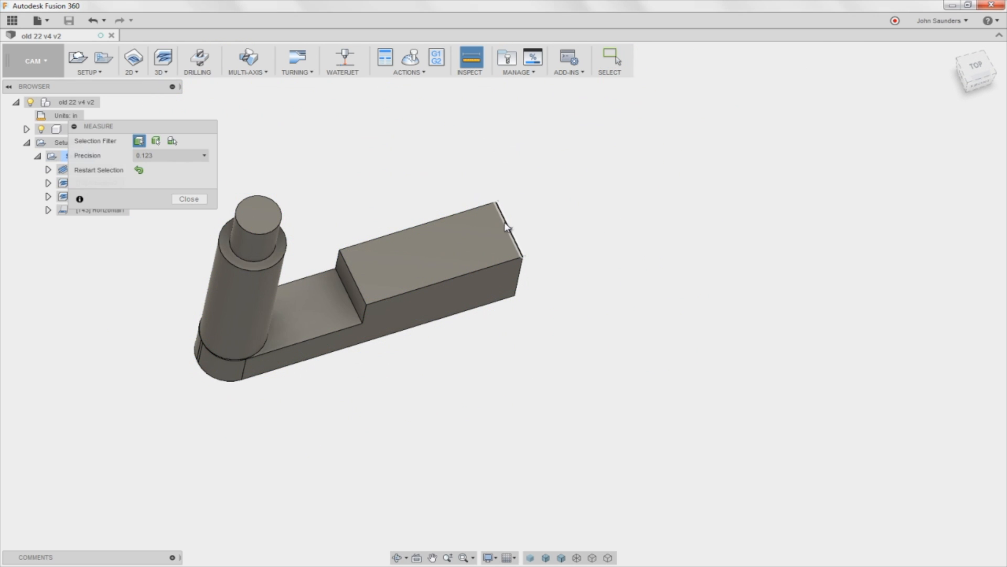
left_click(508, 228)
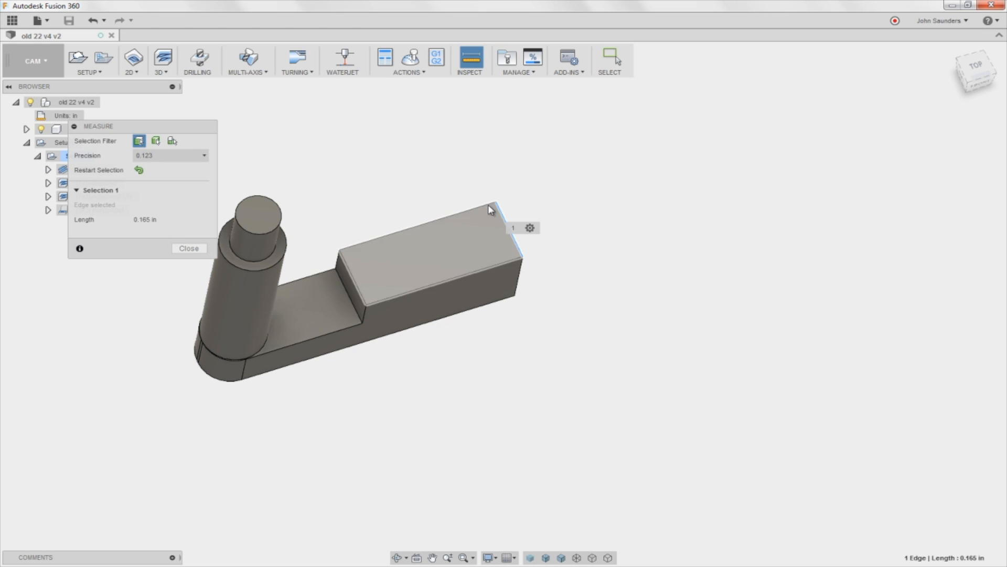
left_click(190, 247)
left_click(96, 184)
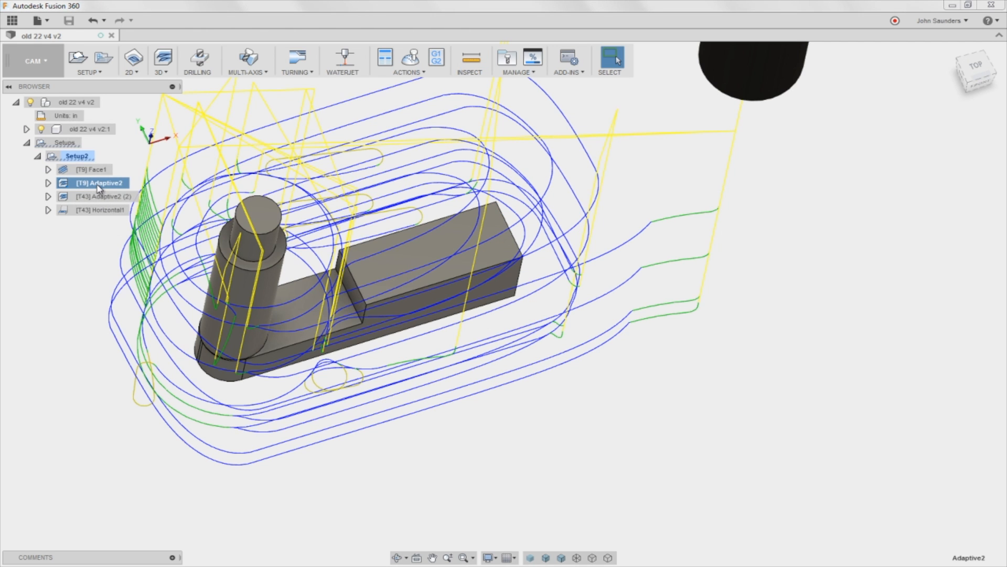
- Review T9 Adaptive2's Passes settings, recompute it, and select Adaptive2 (2)
middle_click_drag(301, 195, 307, 236, "shift")
right_click(120, 187)
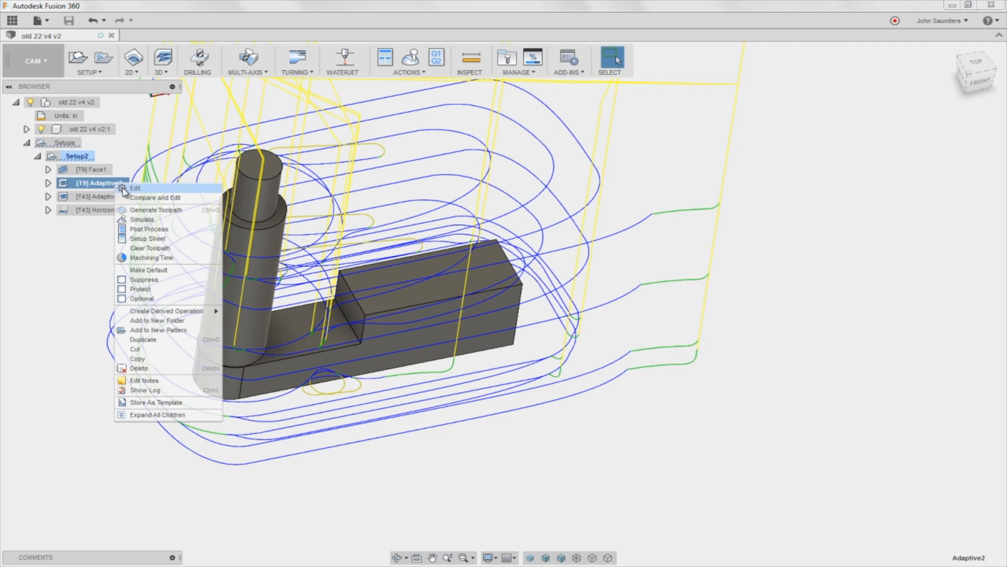
left_click(135, 188)
left_click(836, 126)
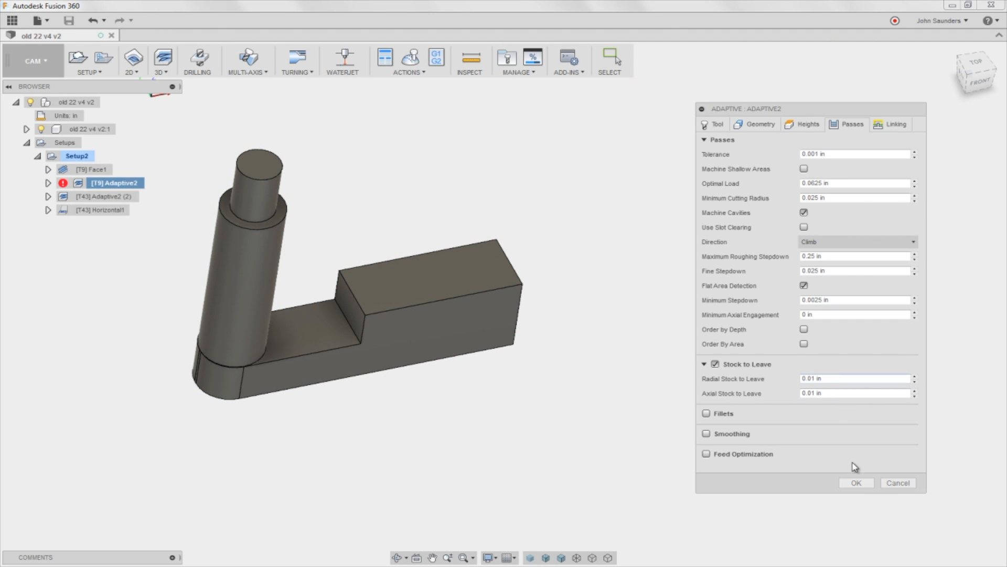
left_click(856, 482)
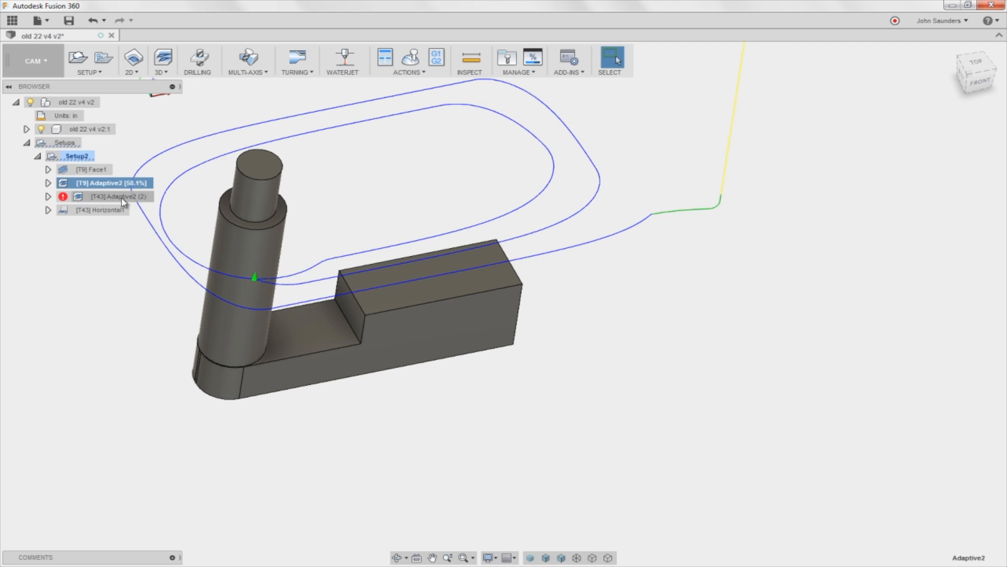
left_click(101, 195)
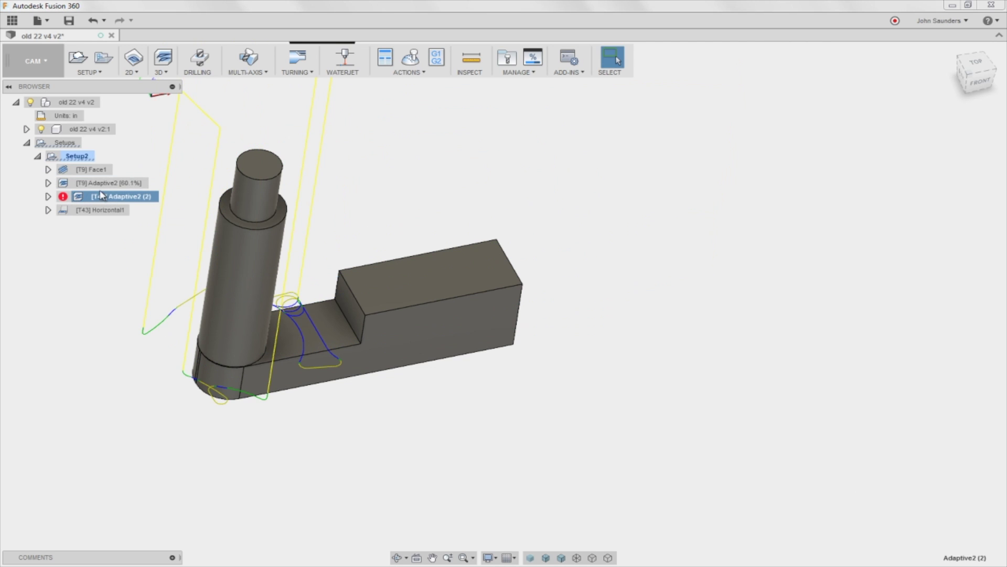
- Create a 2D Contour operation on the L-shaped base outline and compute it
left_click(132, 71)
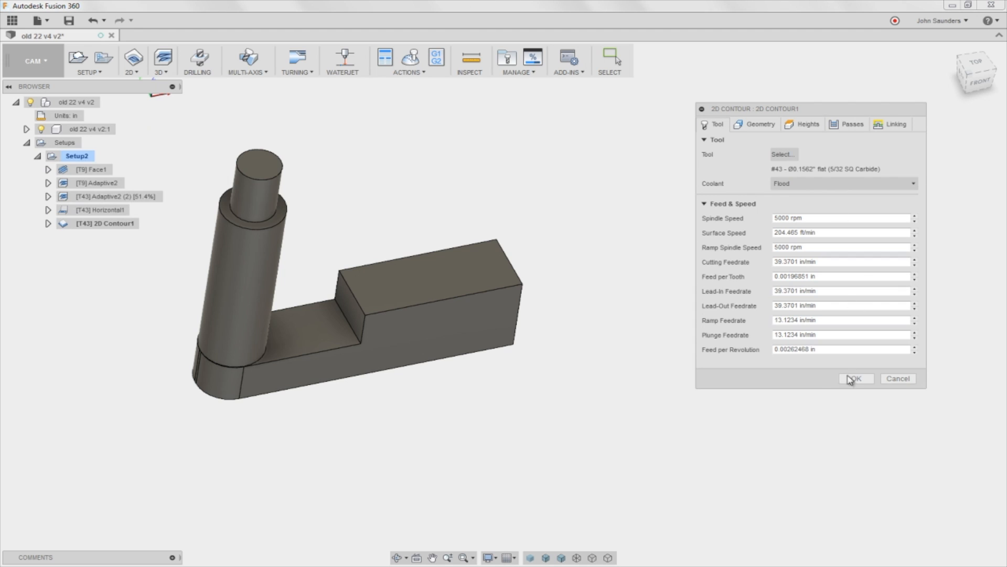
left_click(464, 362)
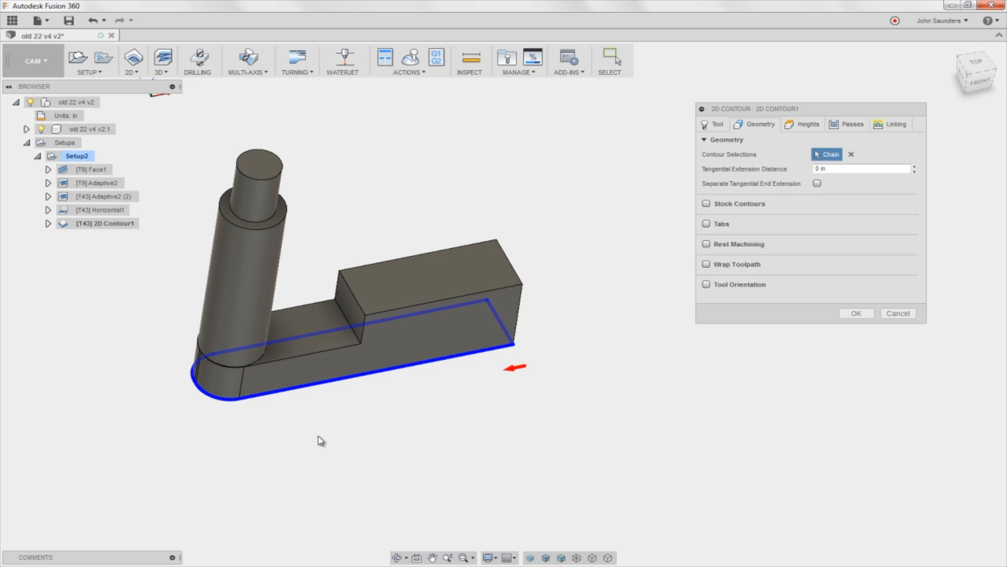
middle_click_drag(319, 440, 299, 428, "shift")
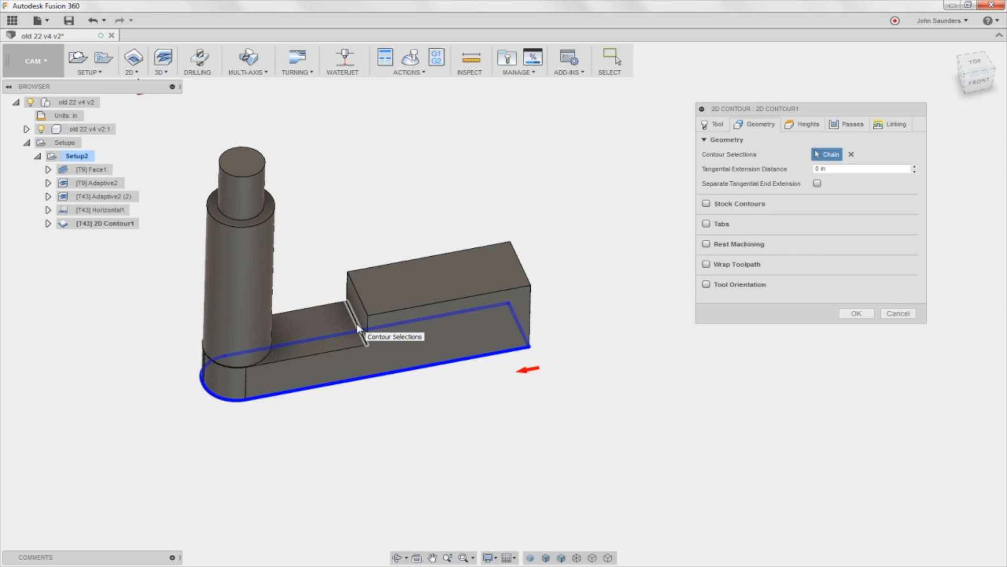
left_click(856, 315)
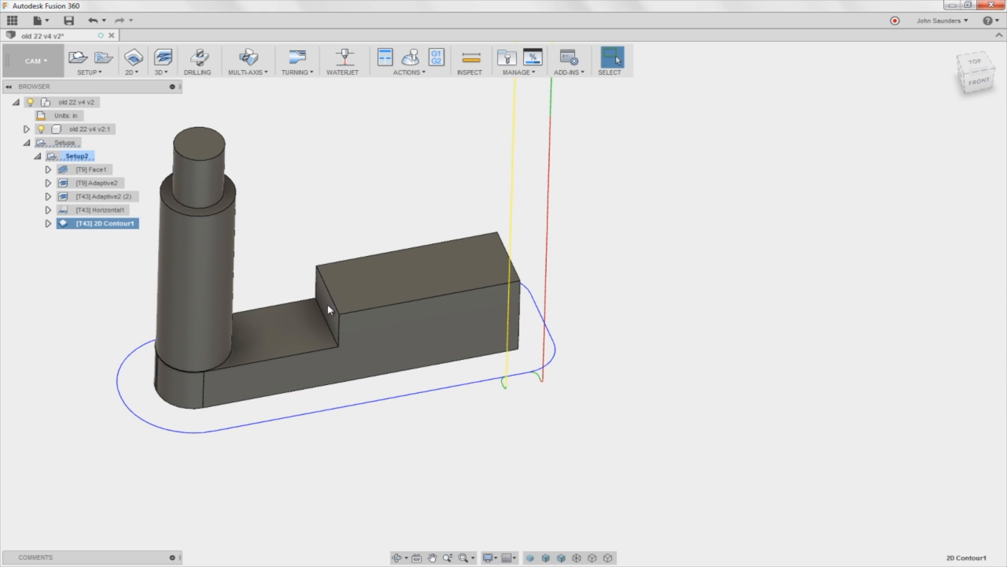
scroll(307, 268, "down", 2)
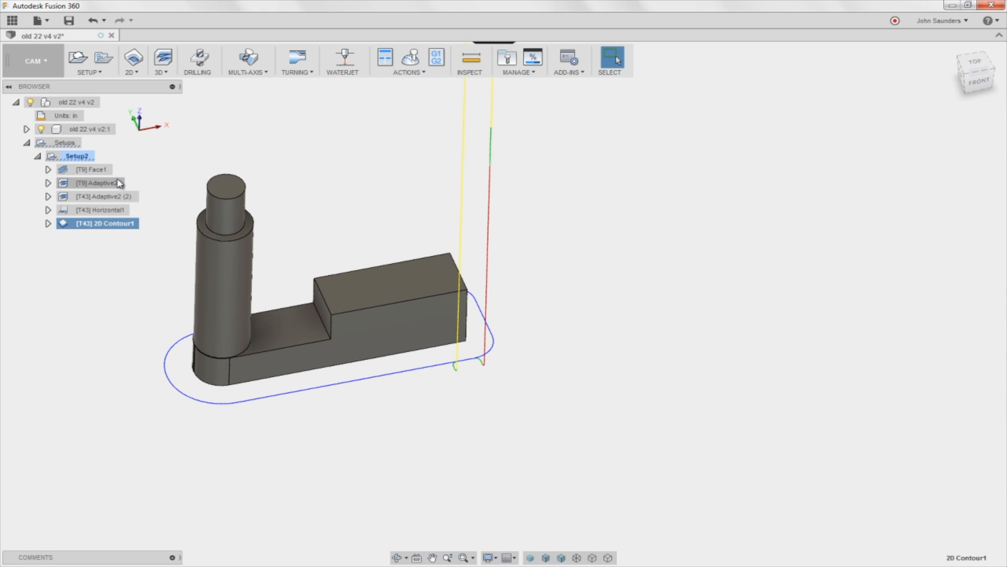
- Edit 2D Contour1 to add the cylinder base chain as a second contour and recompute
left_click(138, 75)
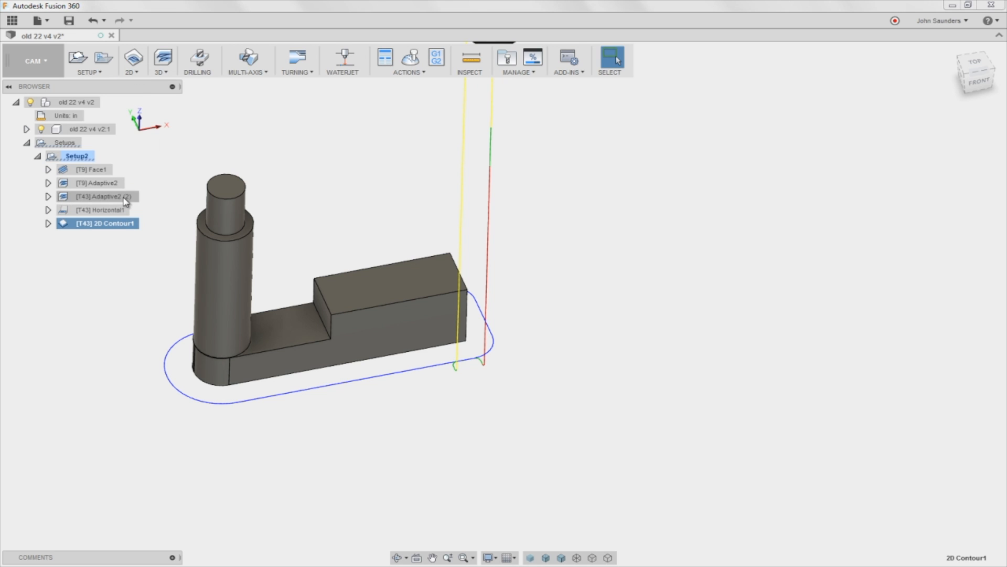
right_click(106, 226)
left_click(115, 234)
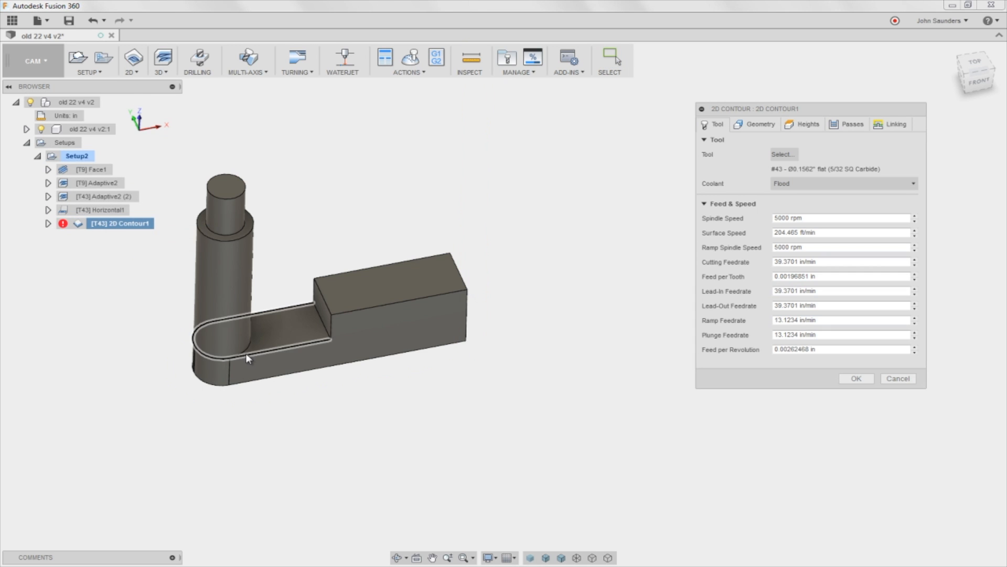
left_click(244, 348)
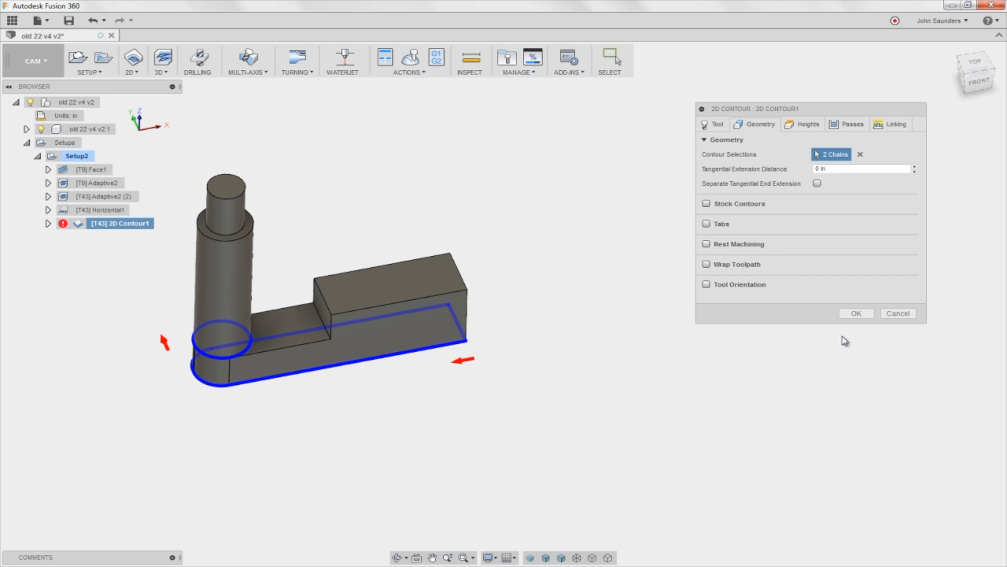
left_click(857, 313)
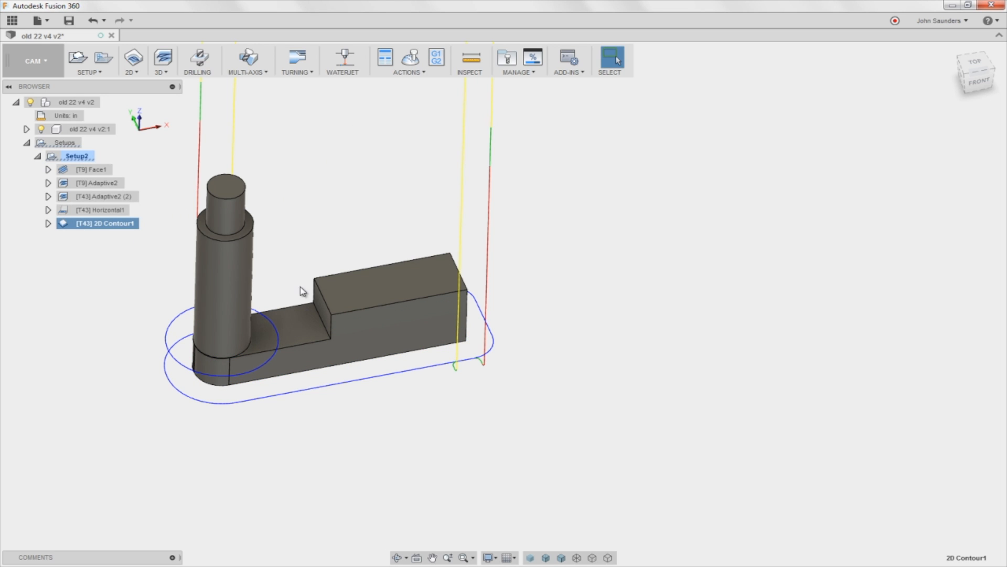
scroll(271, 316, "down", 5)
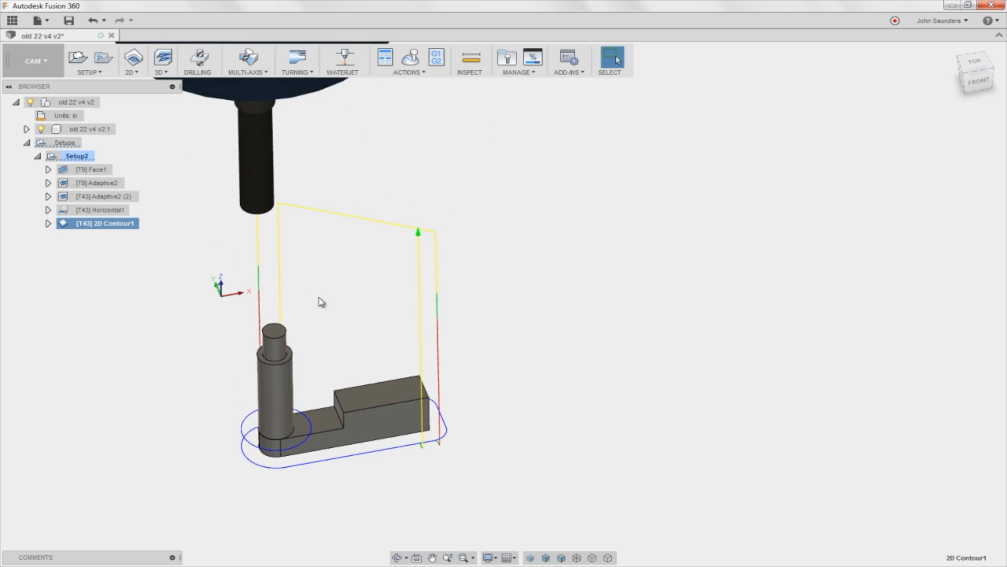
scroll(346, 240, "up", 3)
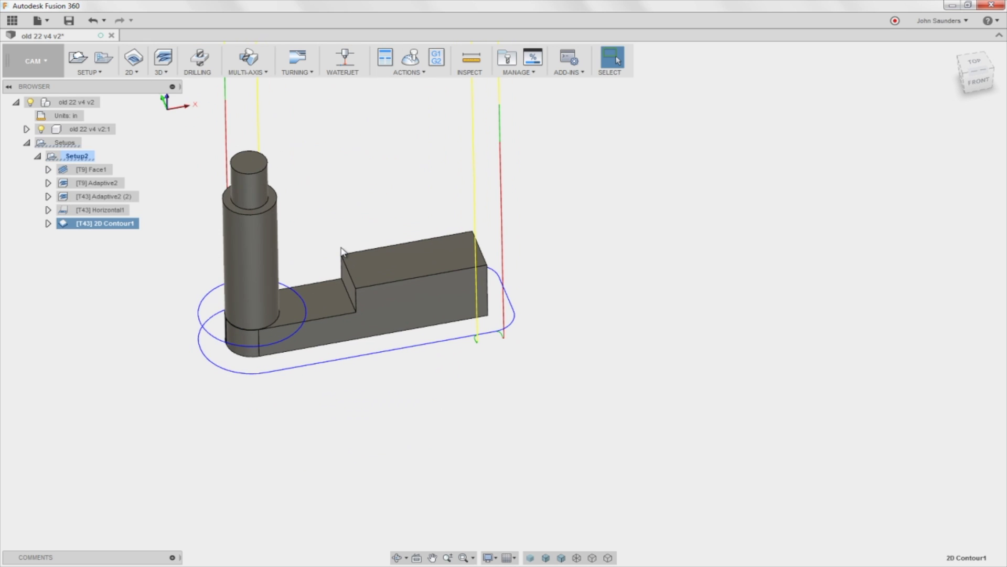
- Change 2D Contour1's tool to the #9 Ø1/4" flat end mill and regenerate its toolpath
right_click(125, 230)
left_click(131, 236)
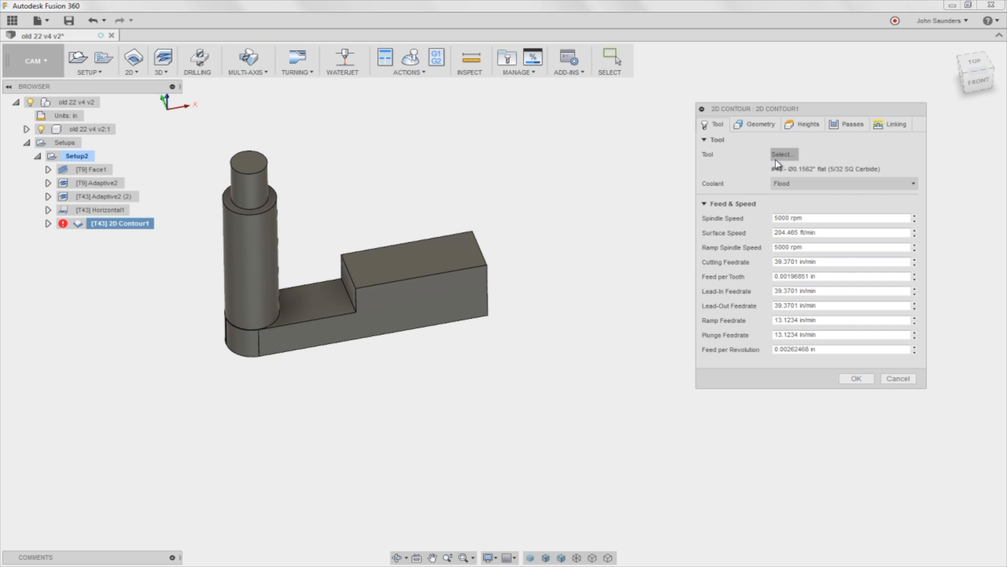
left_click(783, 155)
left_click(203, 181)
left_click(790, 467)
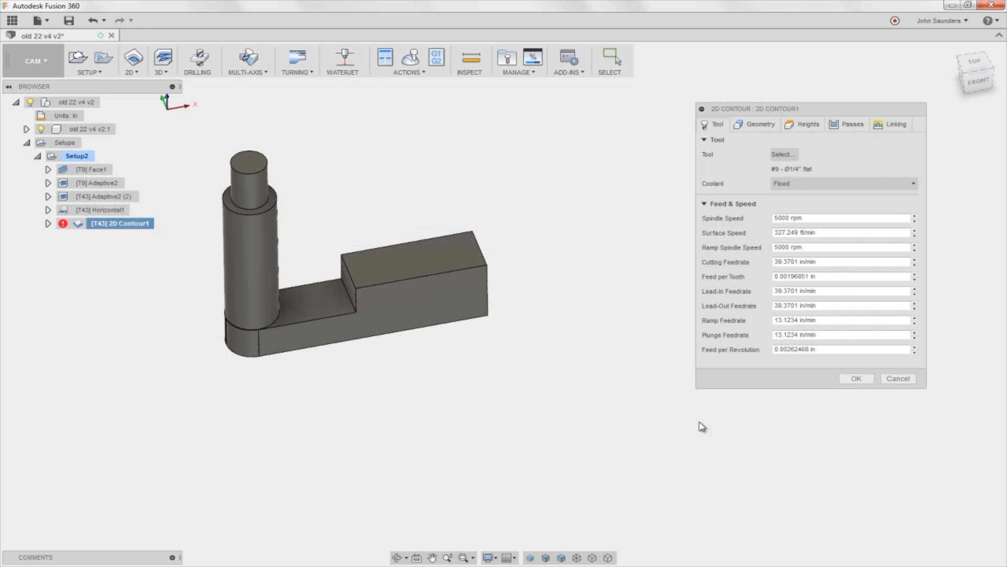
left_click(856, 379)
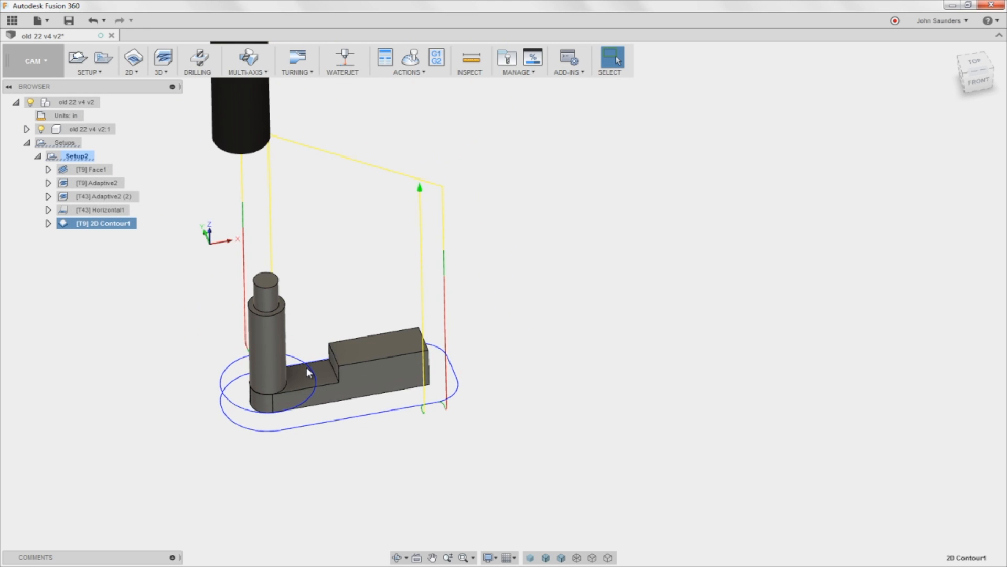
scroll(306, 367, "up", 3)
scroll(359, 360, "down", 3)
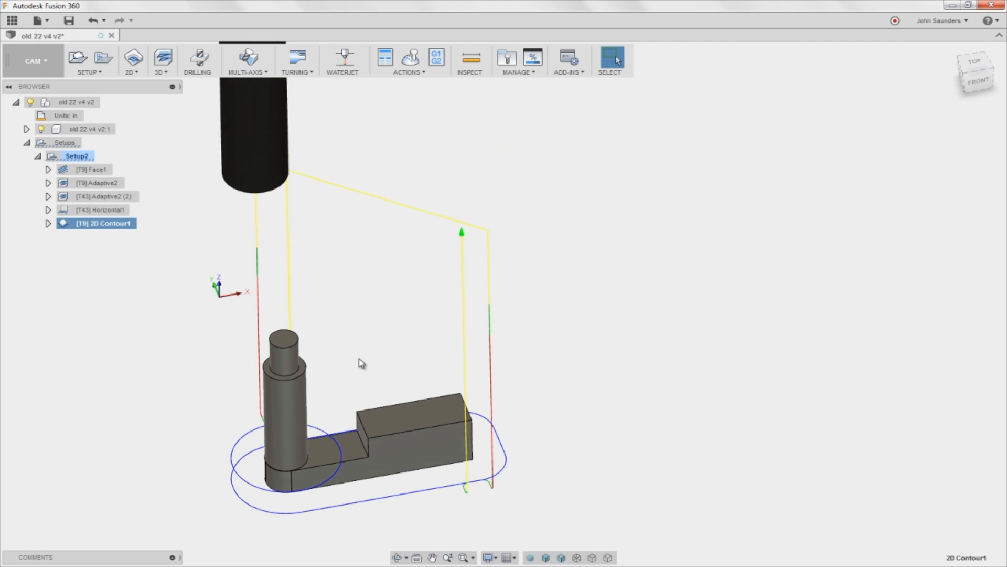
mouse_move(360, 360)
middle_mouse_down("shift")
mouse_move(319, 277)
mouse_move(364, 187)
middle_mouse_up("shift")
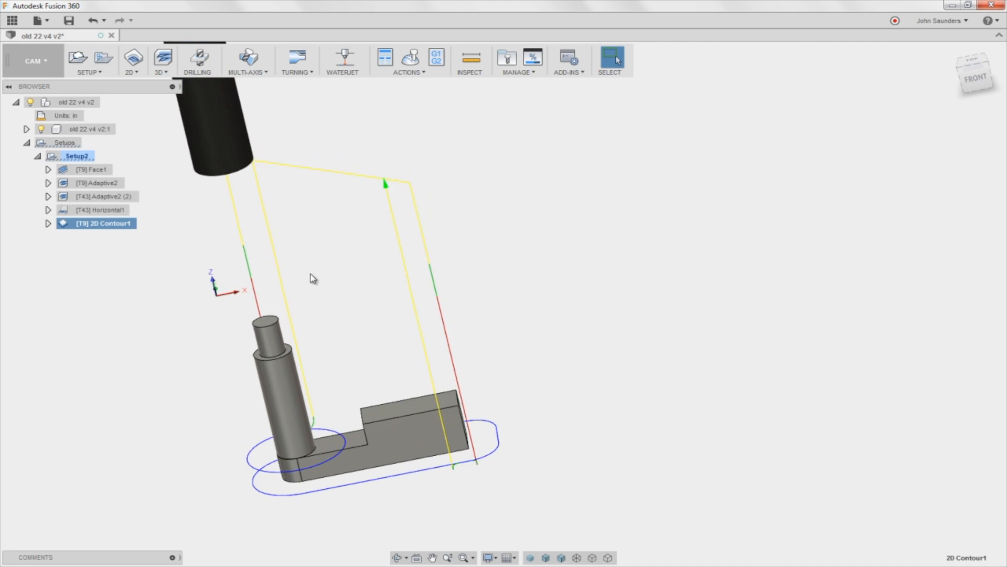
- Restart the toolpath simulation with the stock hidden and play it
left_click(410, 57)
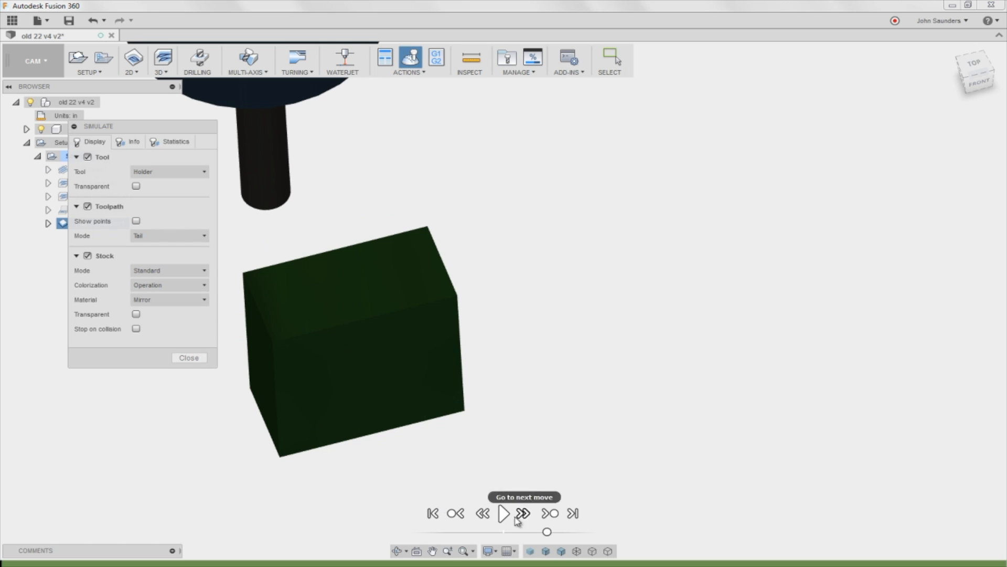
left_click(188, 357)
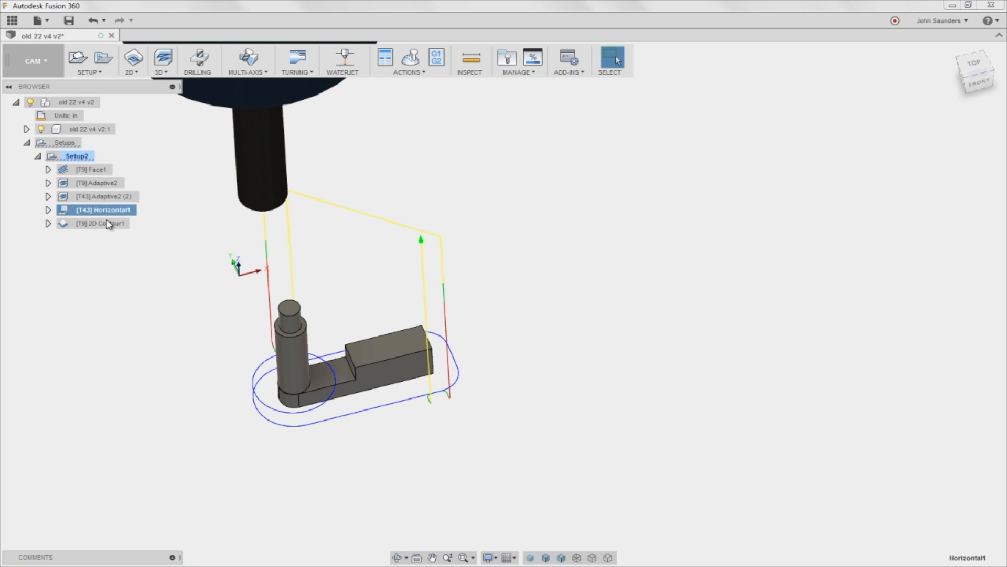
left_click(410, 58)
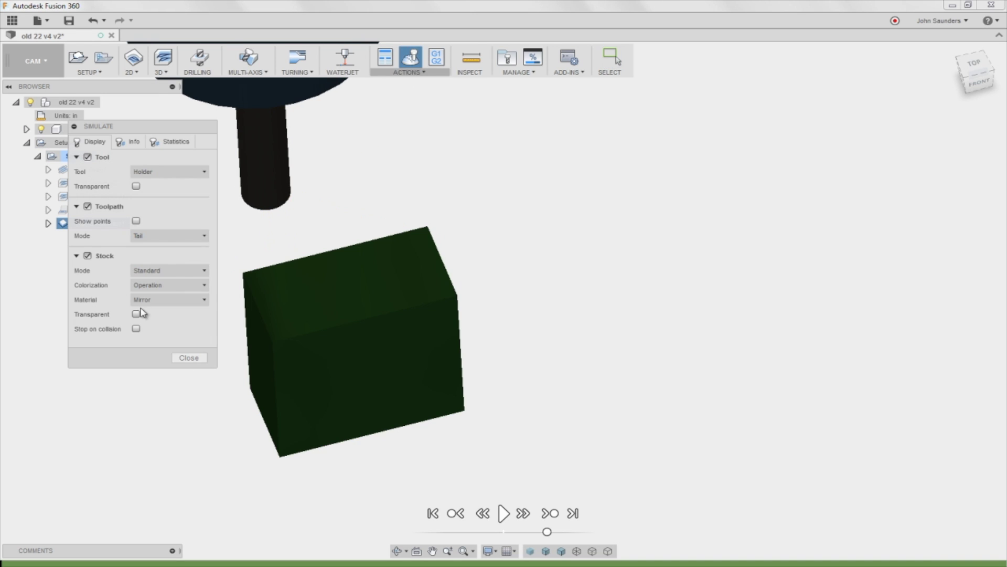
left_click(88, 255)
left_click(504, 513)
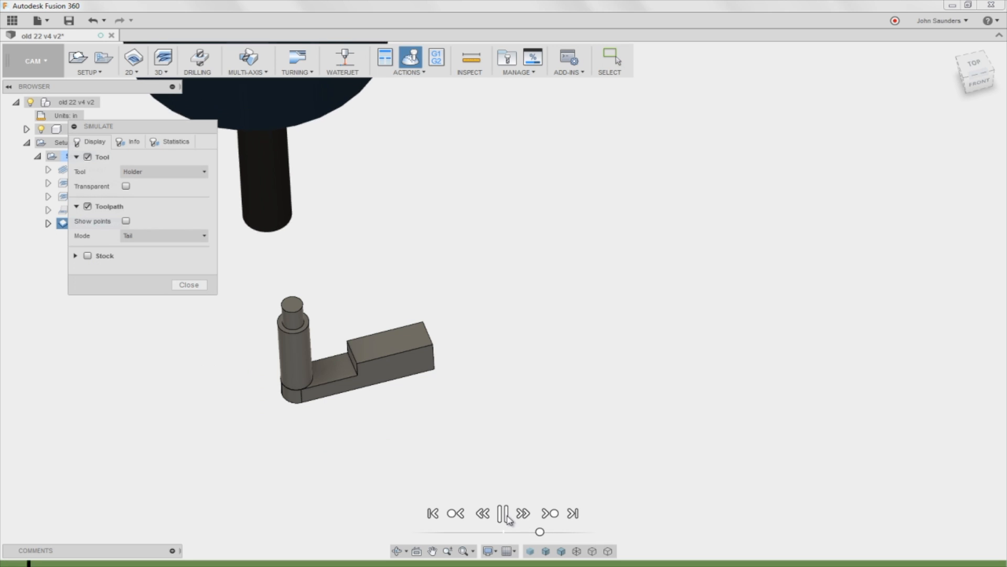
- Rewind, set Toolpath Mode to All toolpath, and pause the simulation
middle_click_drag(387, 371, 450, 360, "shift")
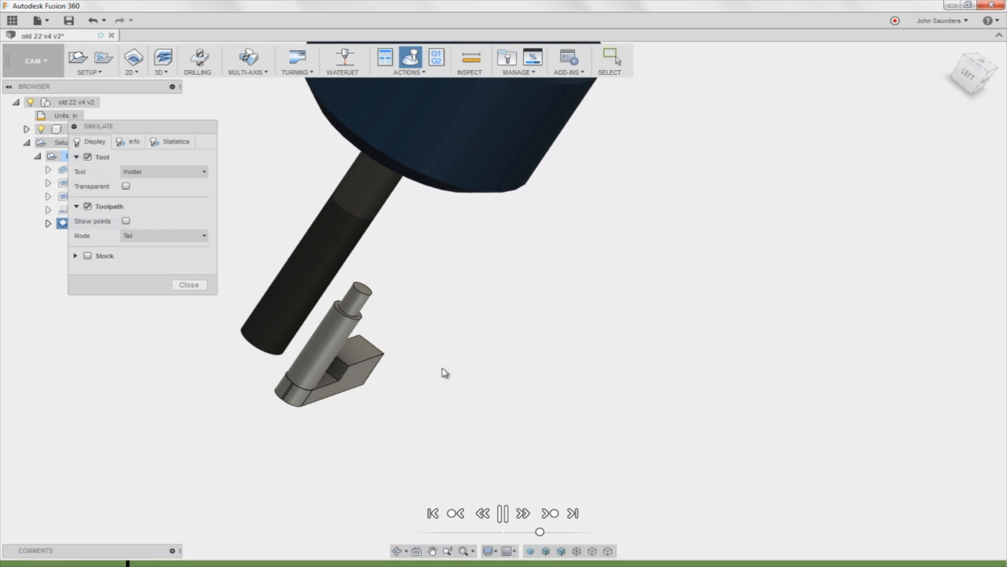
left_click_drag(540, 531, 440, 533)
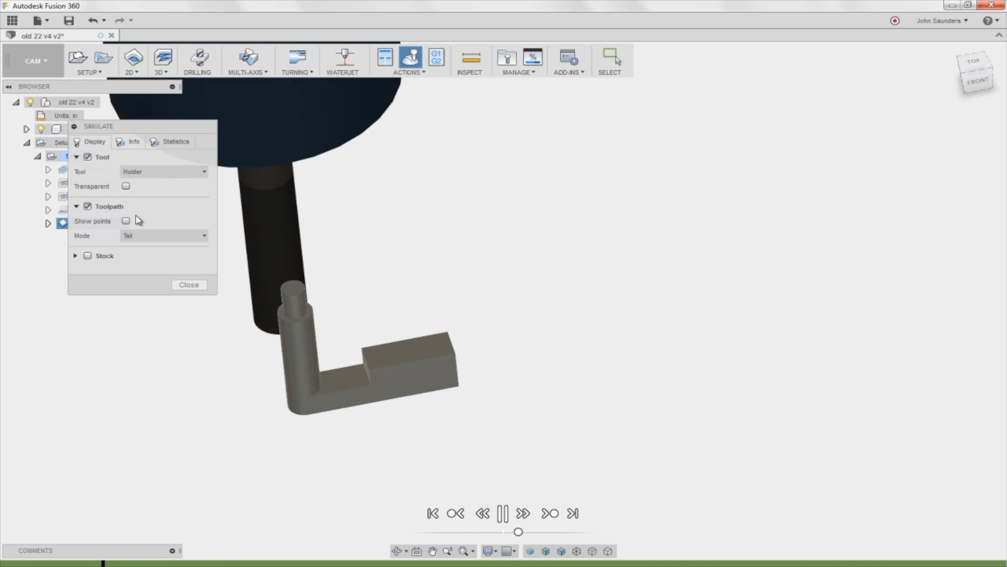
left_click(166, 236)
left_click(164, 250)
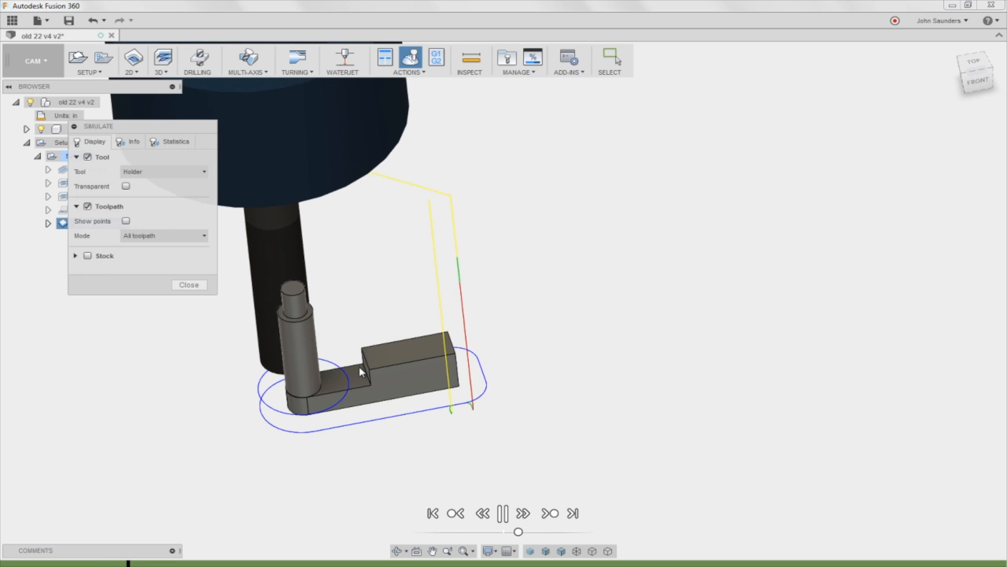
left_click(502, 514)
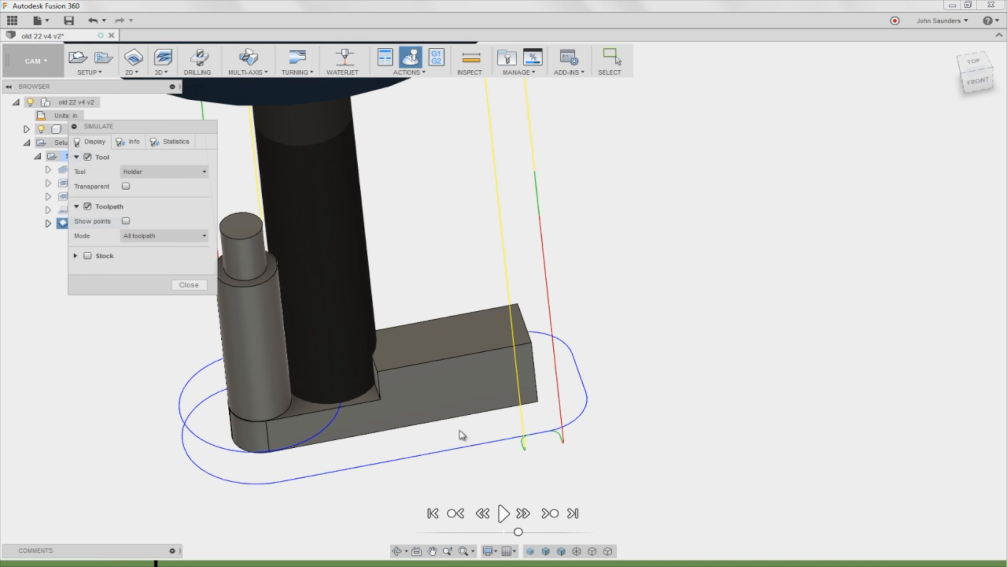
scroll(371, 334, "up", 2)
scroll(362, 346, "up", 2)
scroll(370, 350, "up", 3)
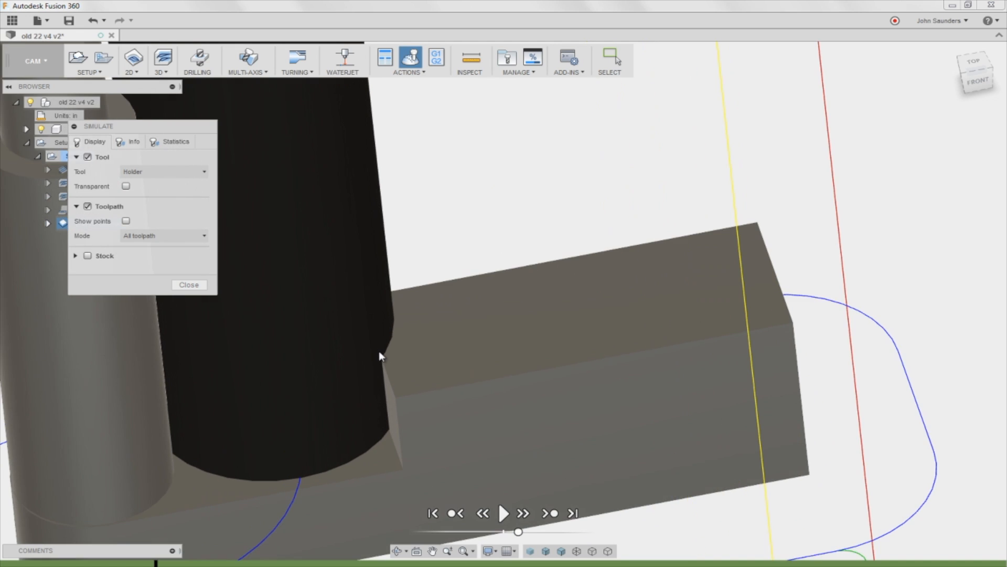
scroll(379, 357, "down", 2)
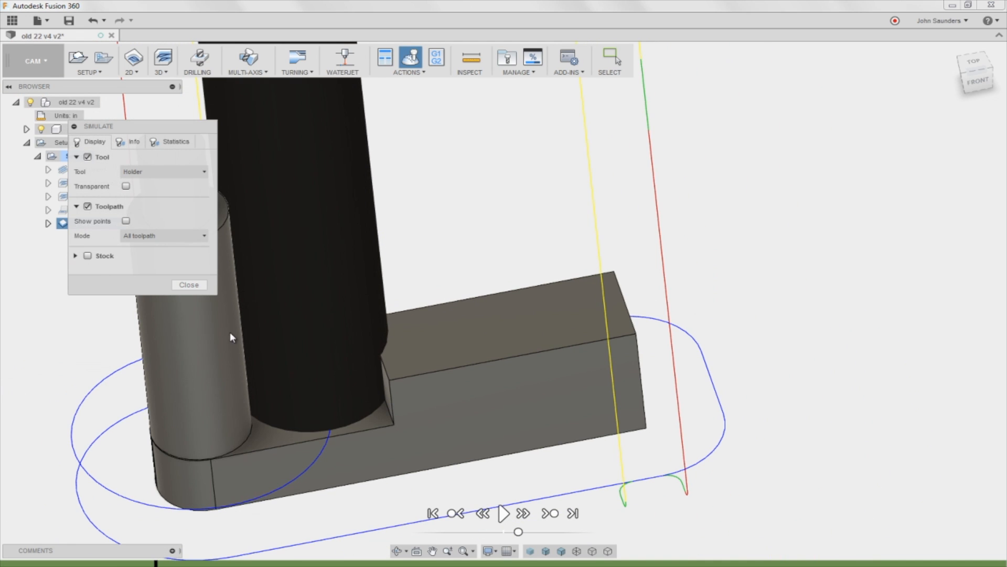
- Simulate Setup2 with the stock shown and jump to the end of the toolpath
left_click(190, 286)
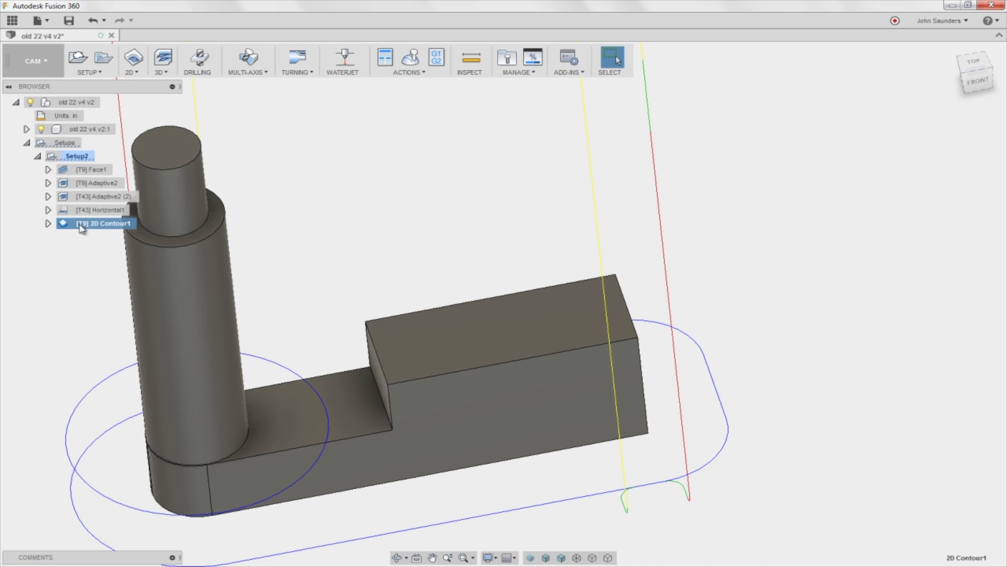
left_click(58, 154)
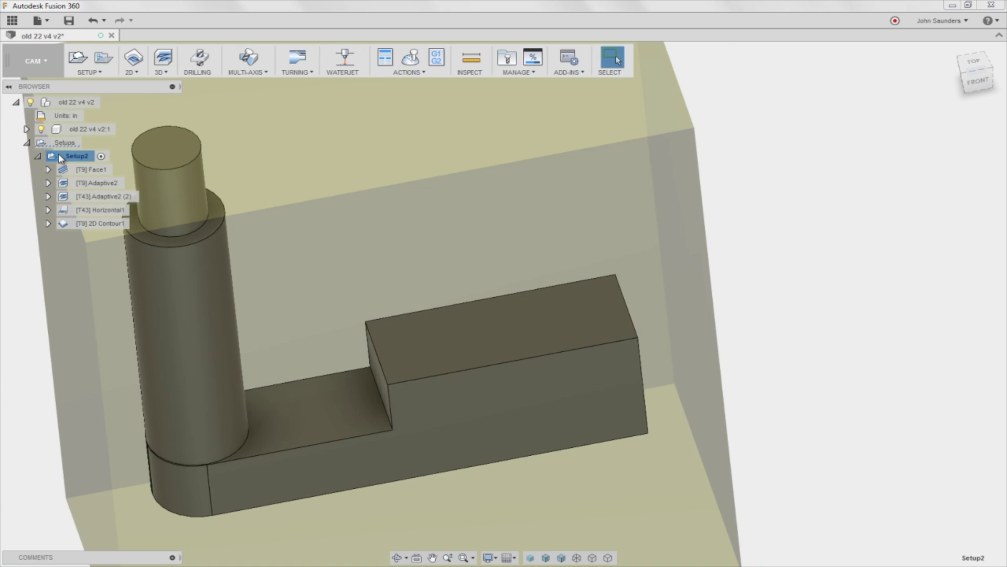
left_click(415, 60)
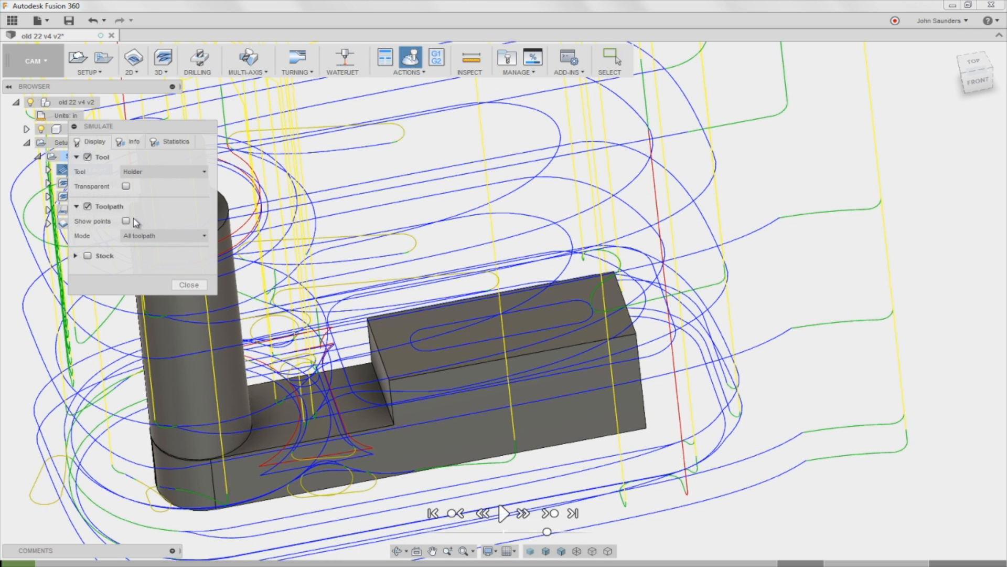
left_click(86, 257)
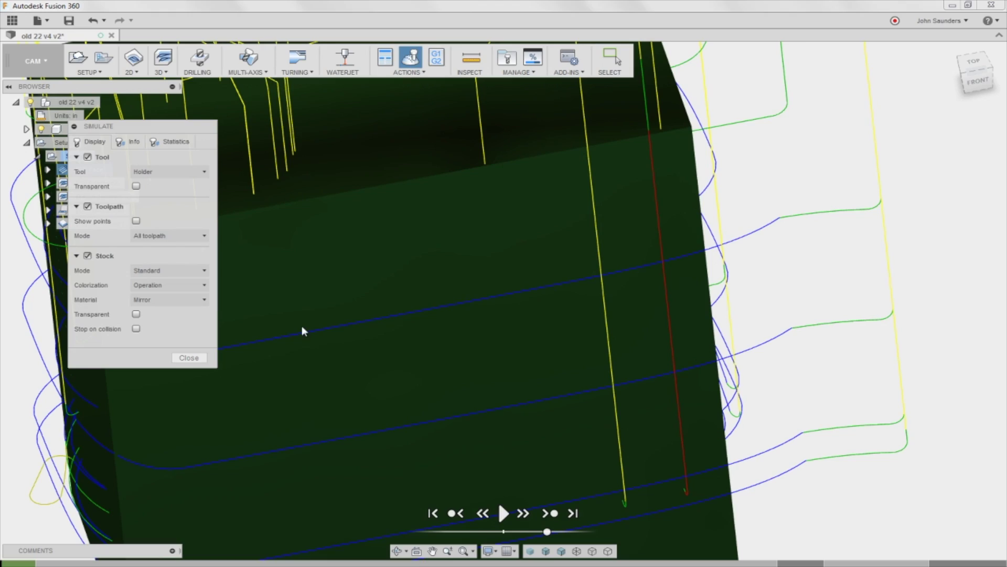
left_click(573, 512)
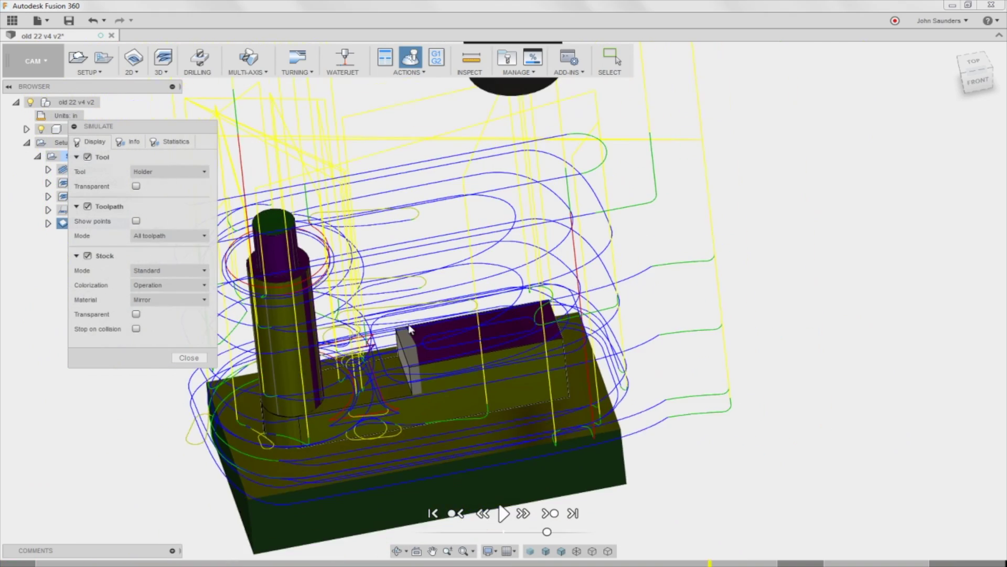
- Orbit to view the machined block and move the Simulate panel off the browser
mouse_move(409, 330)
middle_mouse_down()
mouse_move(570, 221)
mouse_move(561, 211)
mouse_move(555, 289)
middle_mouse_up()
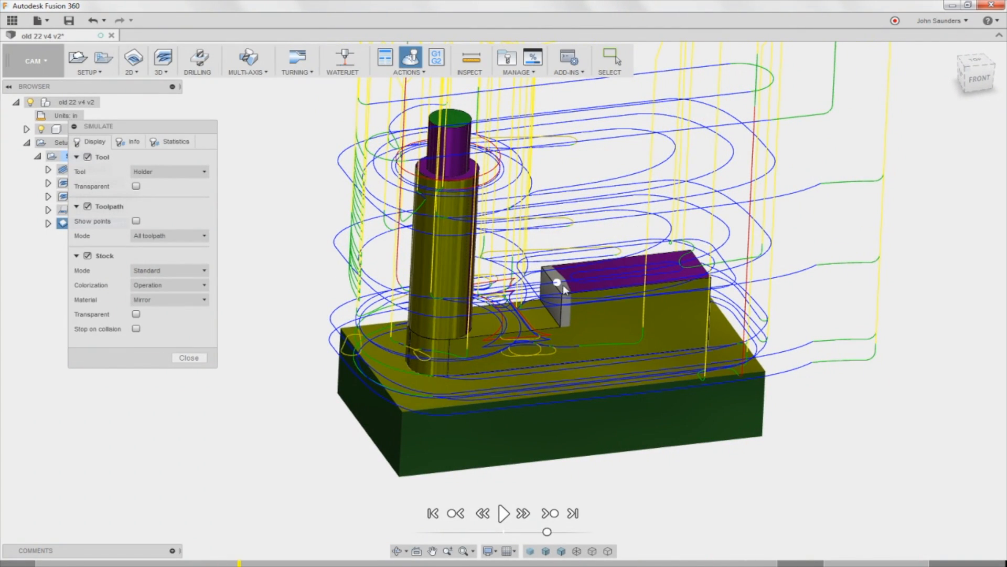
mouse_move(553, 238)
middle_mouse_down("shift")
mouse_move(580, 213)
mouse_move(536, 227)
mouse_move(529, 202)
middle_mouse_up("shift")
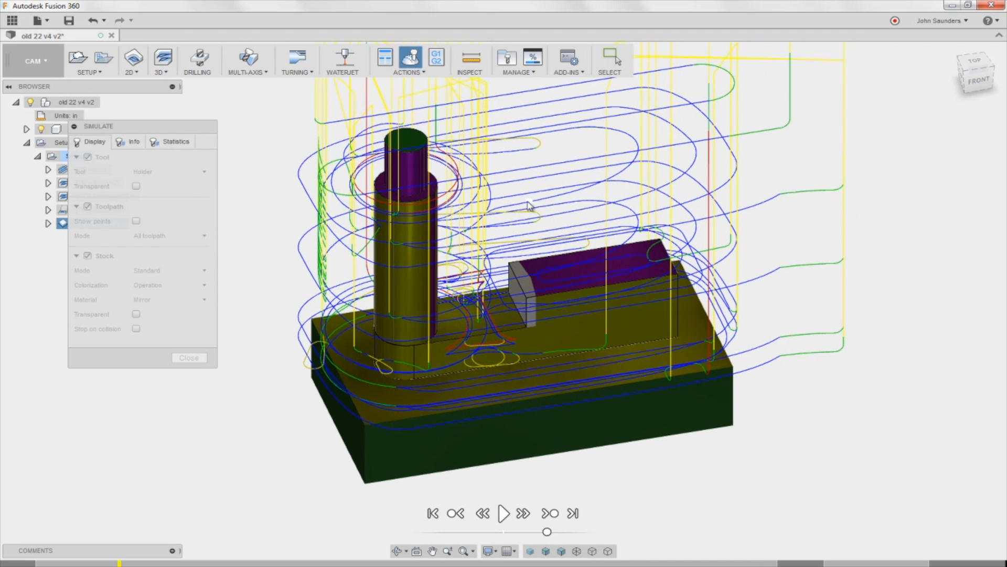
left_click_drag(166, 126, 283, 86)
left_click_drag(205, 87, 175, 159)
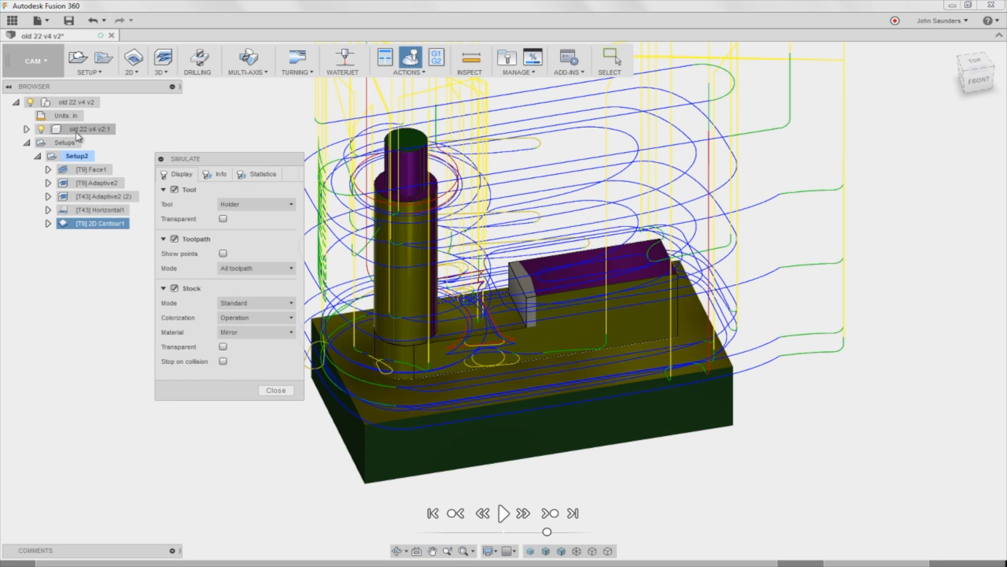
- Toggle the design model's visibility to compare it against the simulated stock
left_click(27, 129)
left_click(28, 129)
left_click(42, 129)
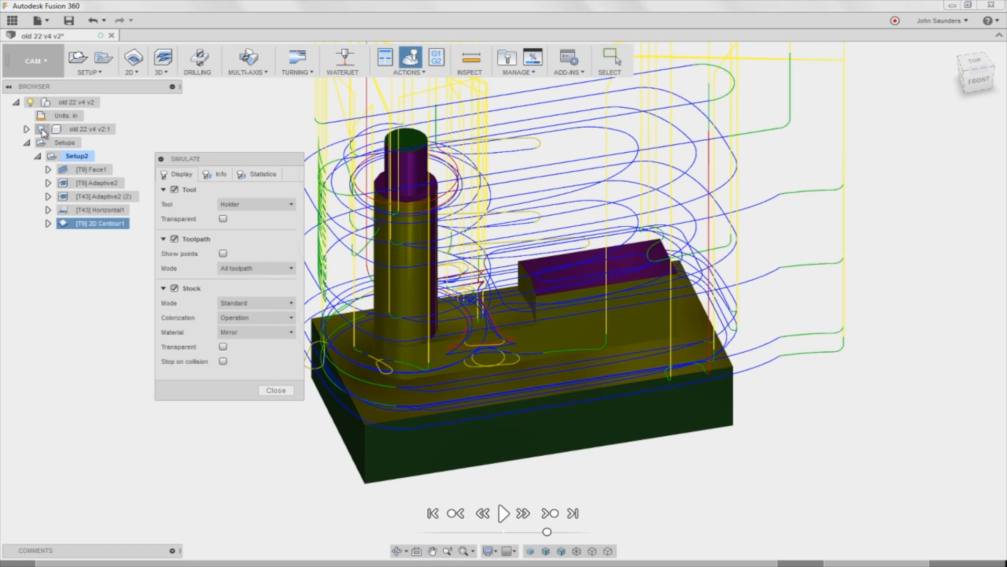
left_click(42, 129)
left_click(42, 129)
left_click(42, 129)
mouse_move(472, 236)
middle_mouse_down("shift")
mouse_move(500, 226)
mouse_move(473, 237)
middle_mouse_up("shift")
- Set Toolpath Mode to Tail, orbit until the tool stands vertical, and close the simulation
left_click(244, 268)
left_click(250, 332)
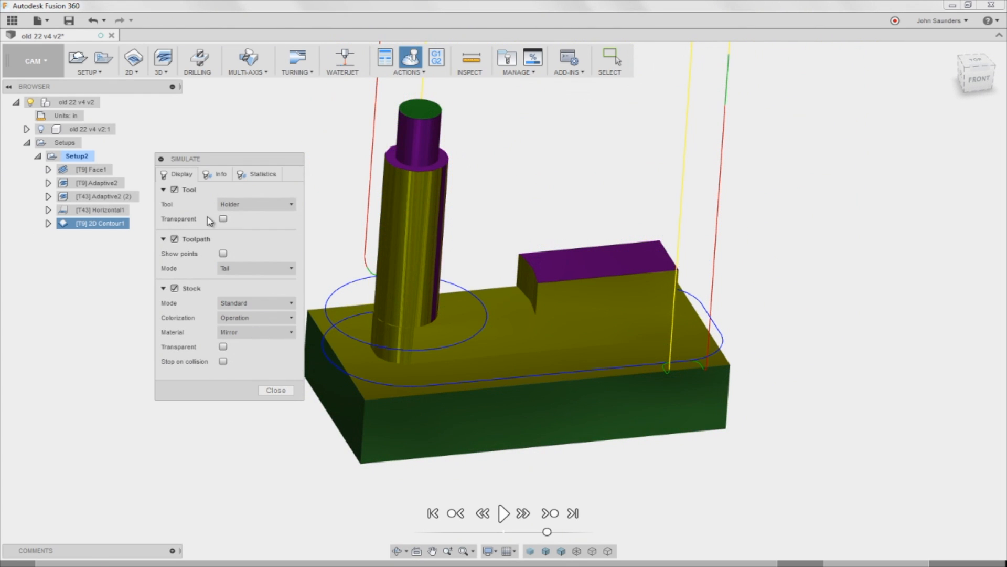
mouse_move(544, 236)
middle_mouse_down("shift")
mouse_move(562, 221)
mouse_move(509, 268)
middle_mouse_up("shift")
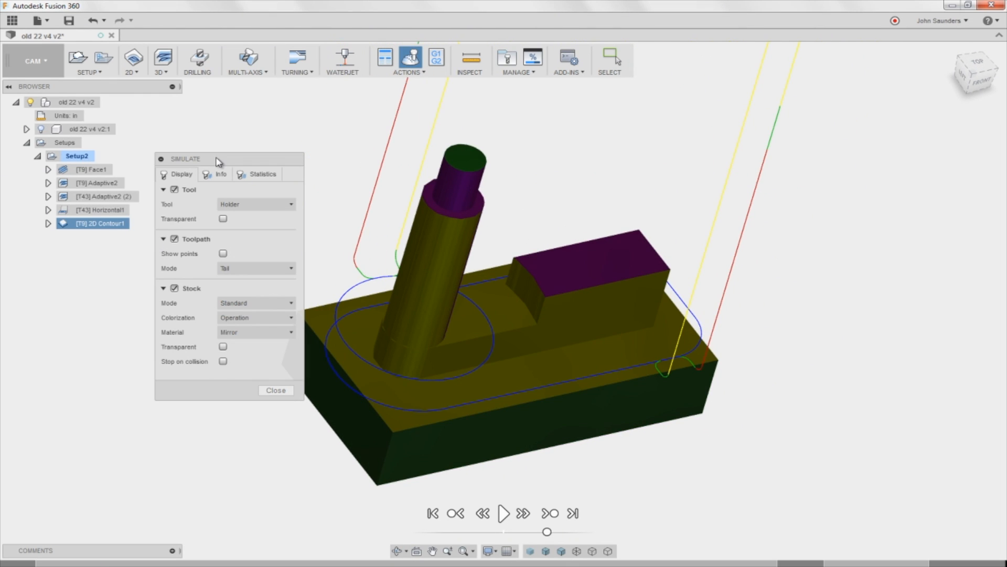
mouse_move(470, 202)
middle_mouse_down("shift")
mouse_move(536, 234)
mouse_move(459, 244)
middle_mouse_up("shift")
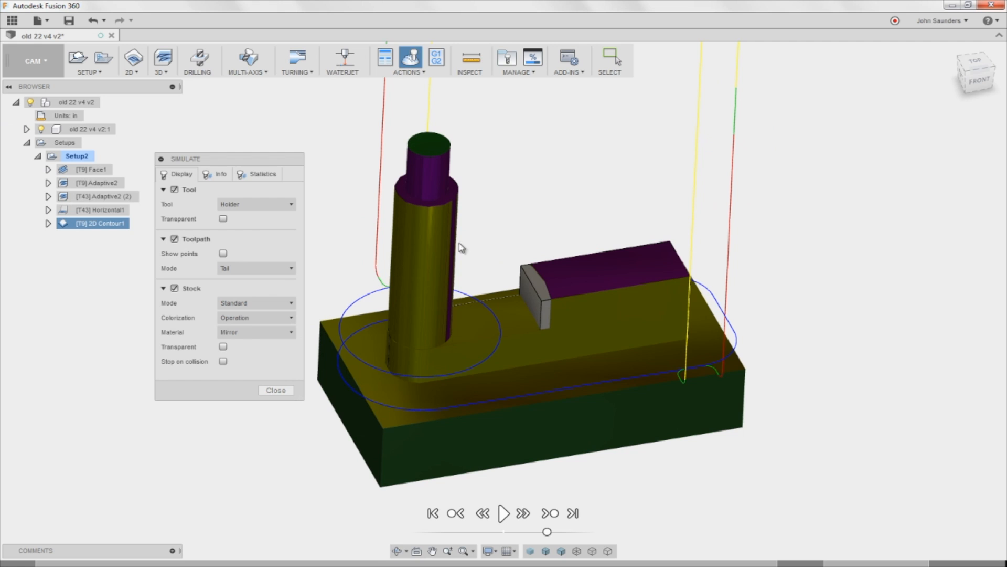
left_click(275, 390)
- Change 2D Contour1's tool to #43 5/32 in flat and regenerate its toolpath
double_click(102, 226)
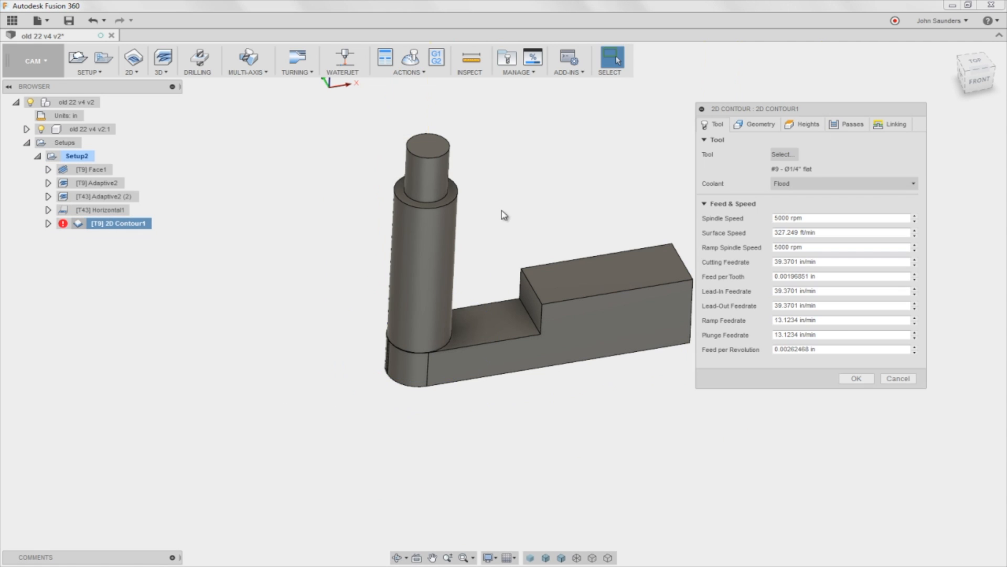
left_click(767, 154)
double_click(144, 190)
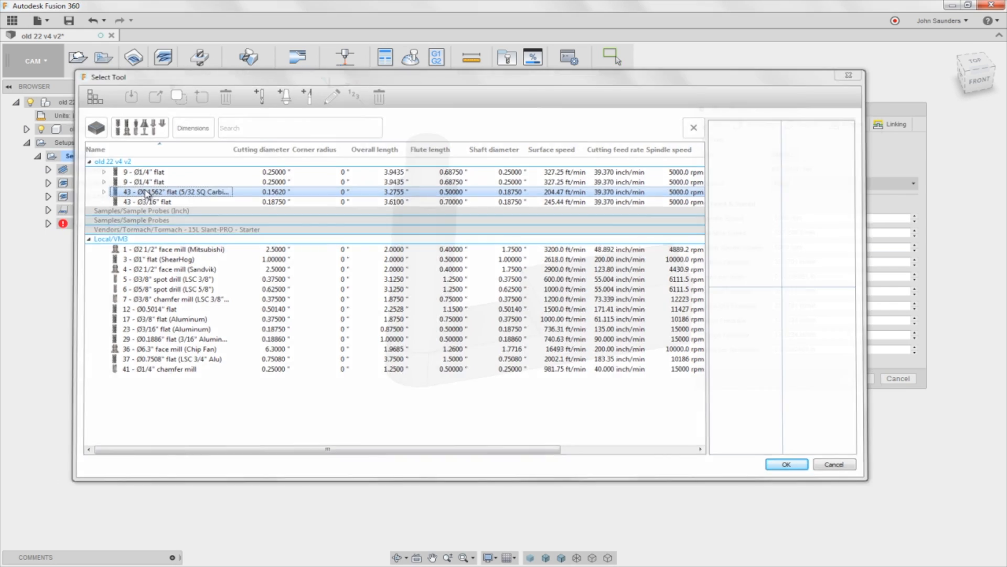
left_click(854, 378)
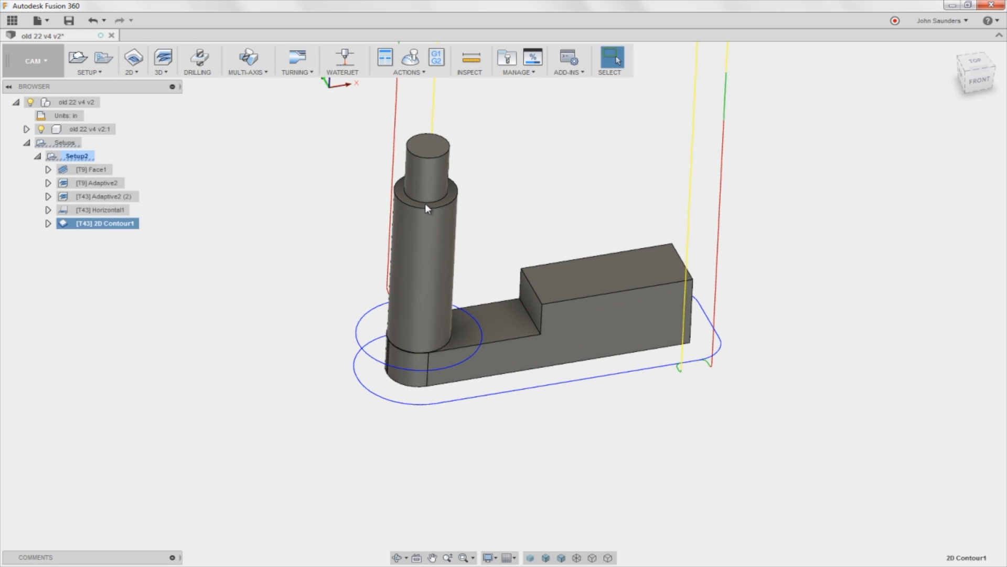
middle_click_drag(442, 232, 355, 250)
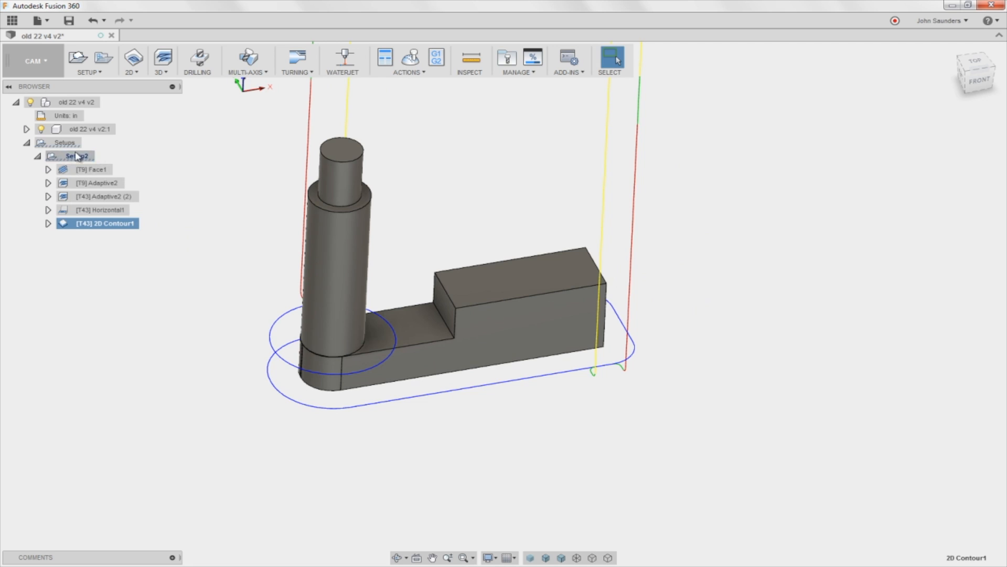
left_click(79, 156)
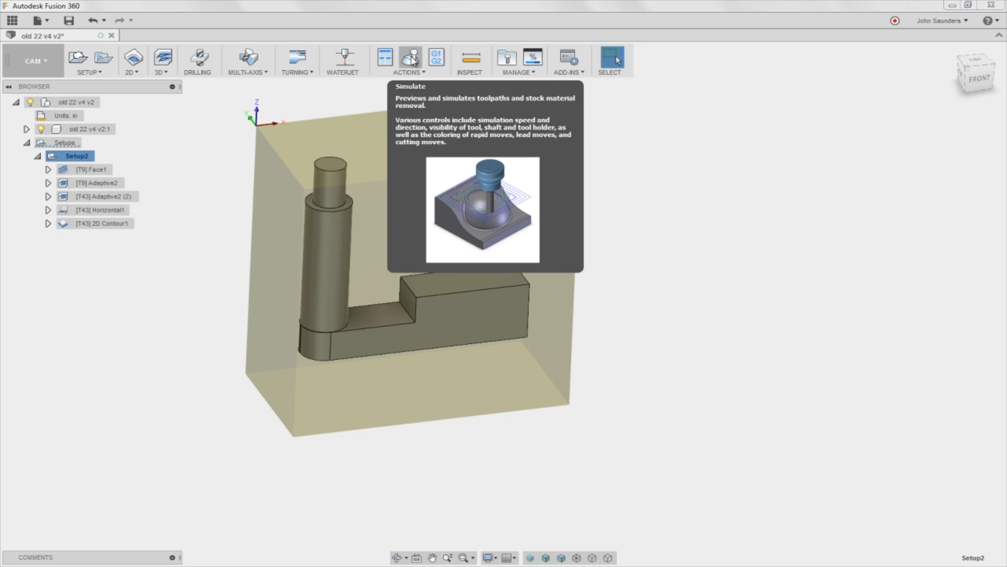
left_click(412, 60)
left_click(573, 513)
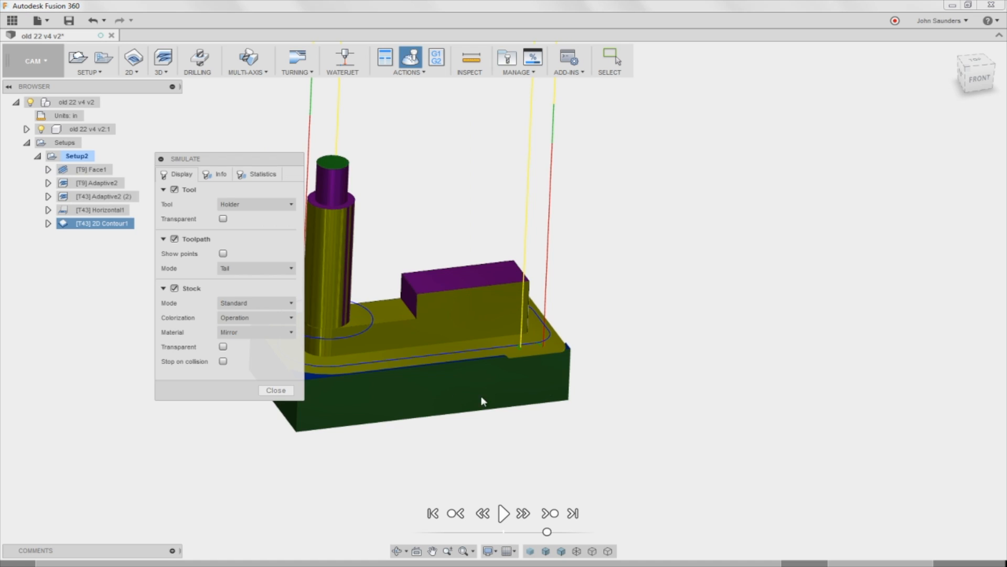
middle_click_drag(481, 396, 571, 213, "shift")
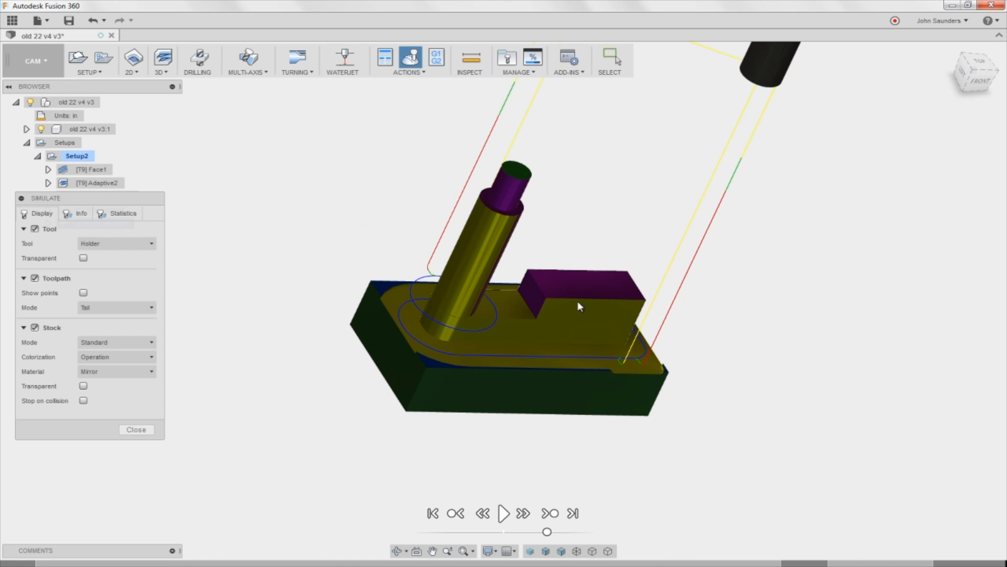
middle_click_drag(516, 428, 482, 337, "shift")
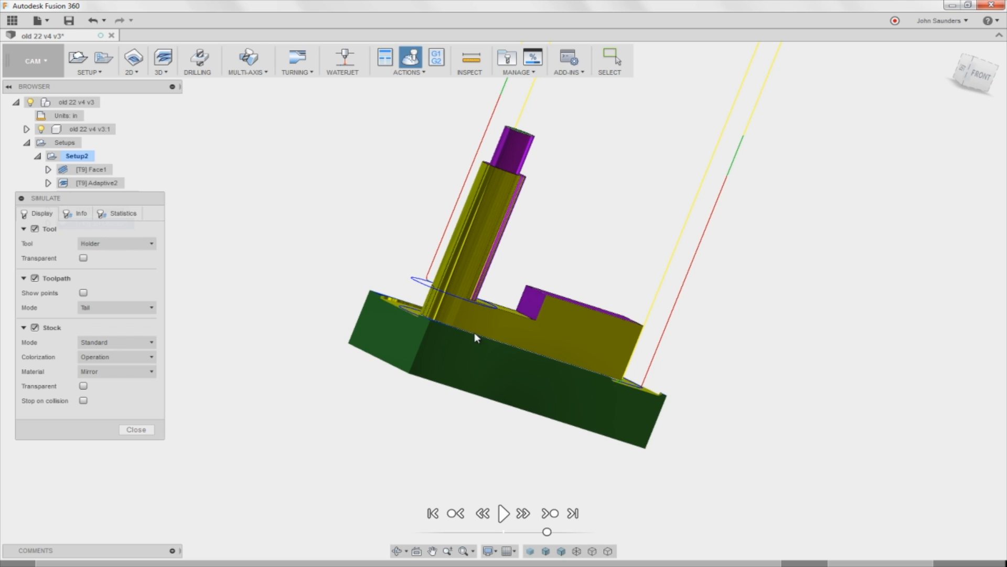
left_click(136, 430)
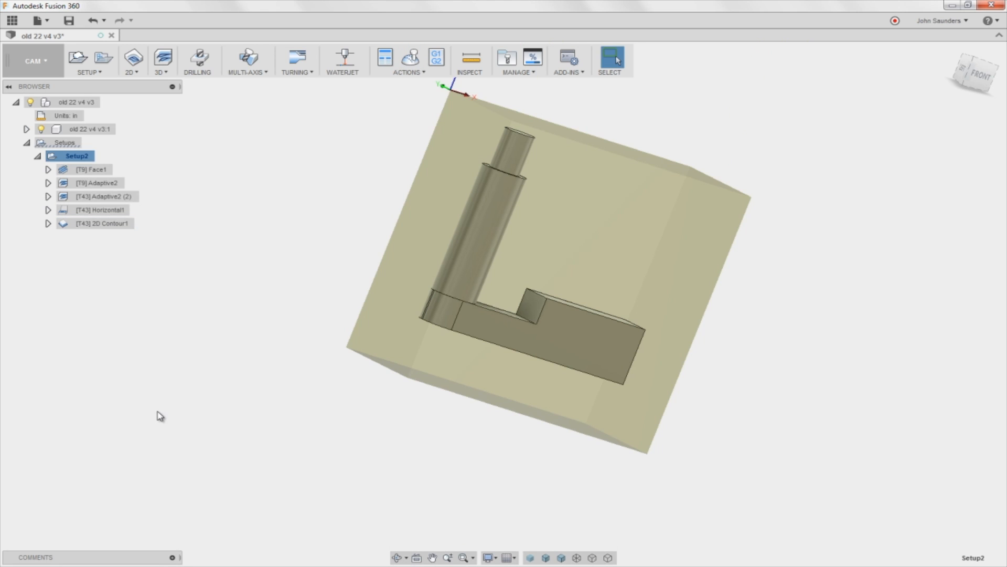
- Duplicate Setup2 and name the copy Setup3
left_click(76, 157)
right_click(76, 157)
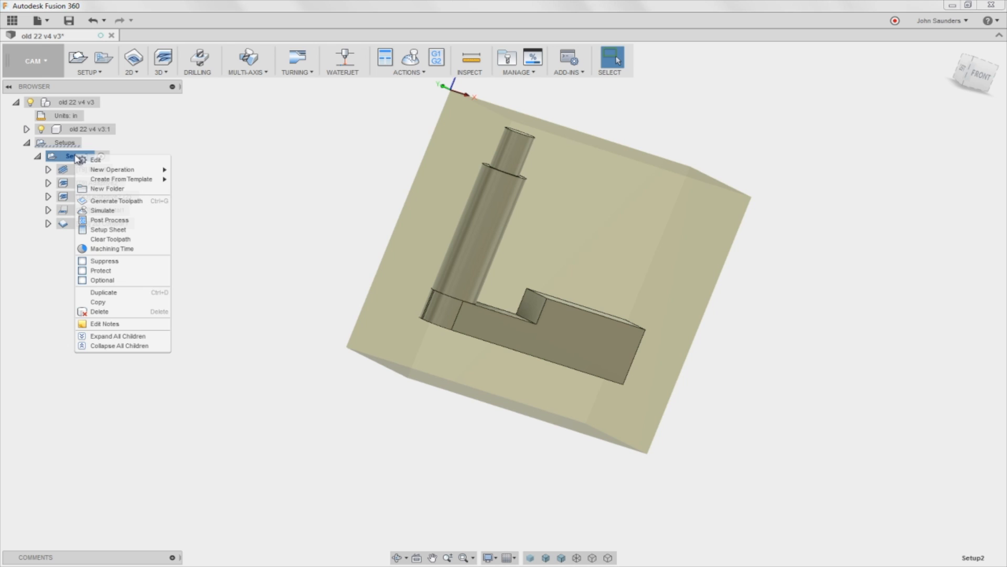
left_click(120, 293)
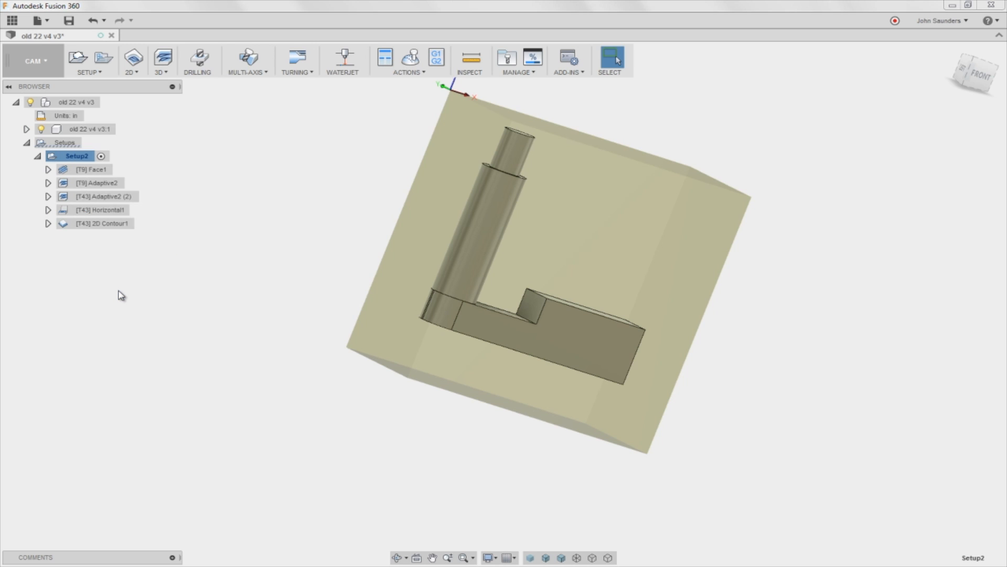
left_click(73, 241)
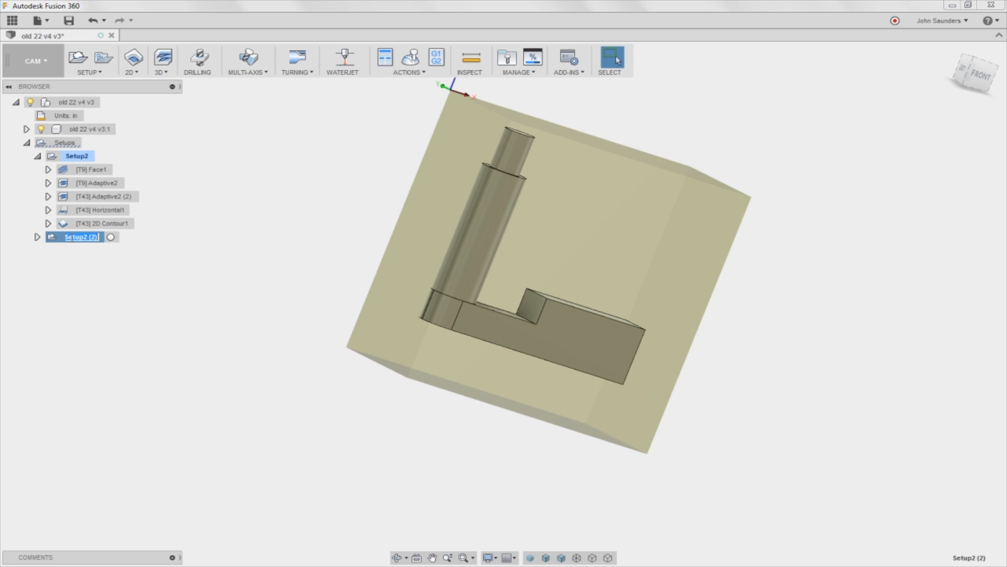
type("3")
left_click(211, 227)
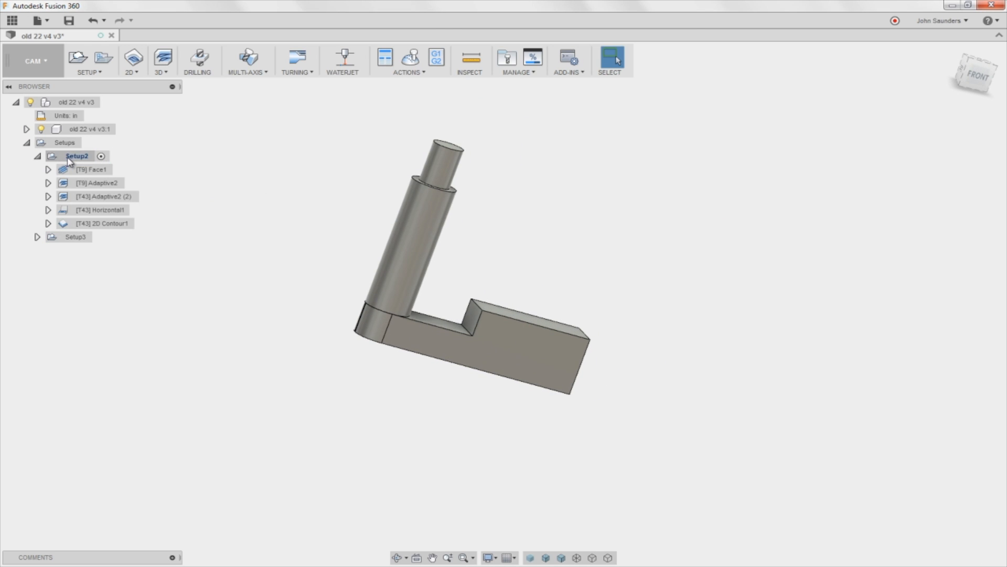
- Reselect Setup2 to show its stock and view the part from the front
left_click(70, 160)
left_click(972, 80)
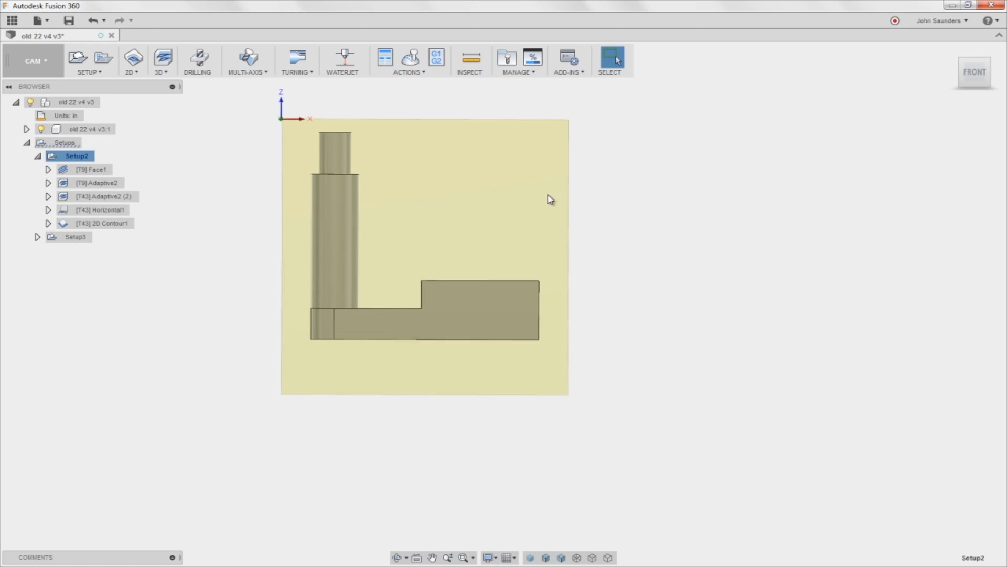
left_click_drag(510, 383, 615, 347)
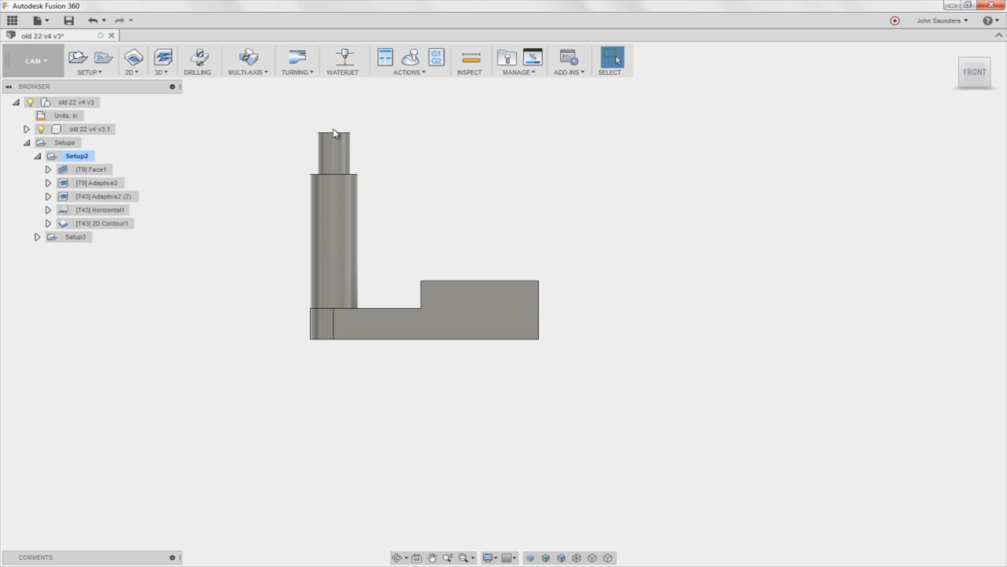
left_click(101, 155)
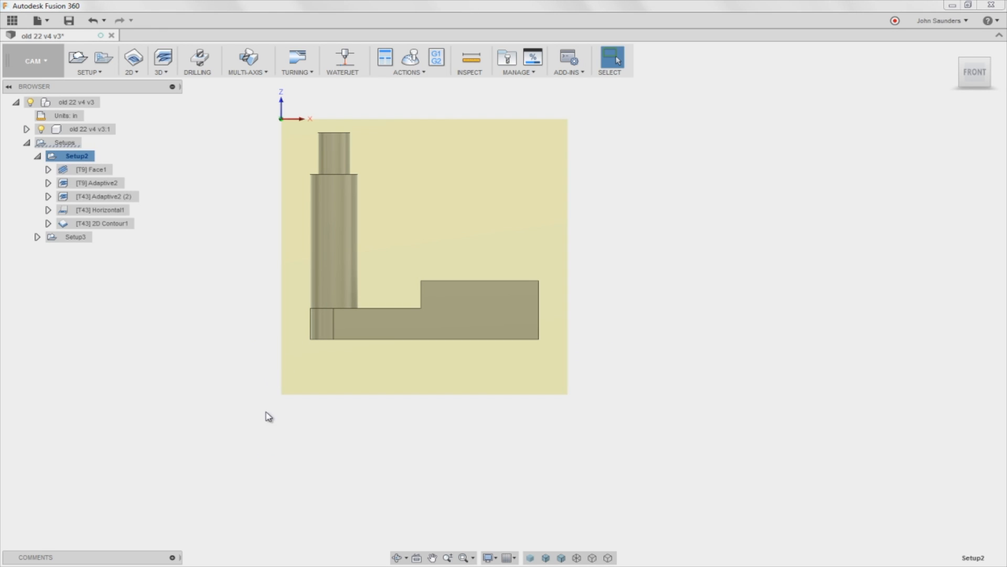
left_click_drag(265, 411, 616, 347)
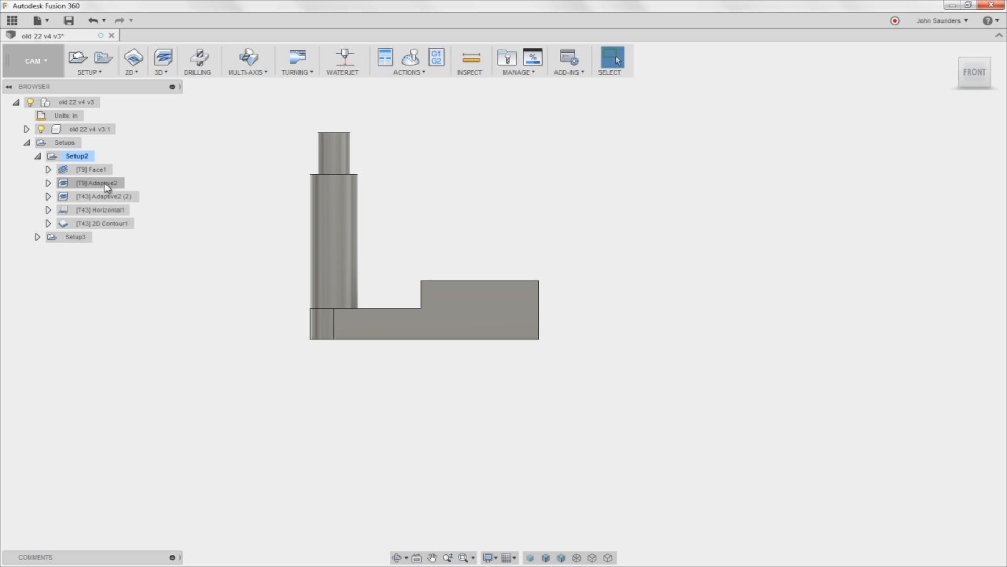
- Review Setup2's stock height settings and cancel without changes
right_click(67, 156)
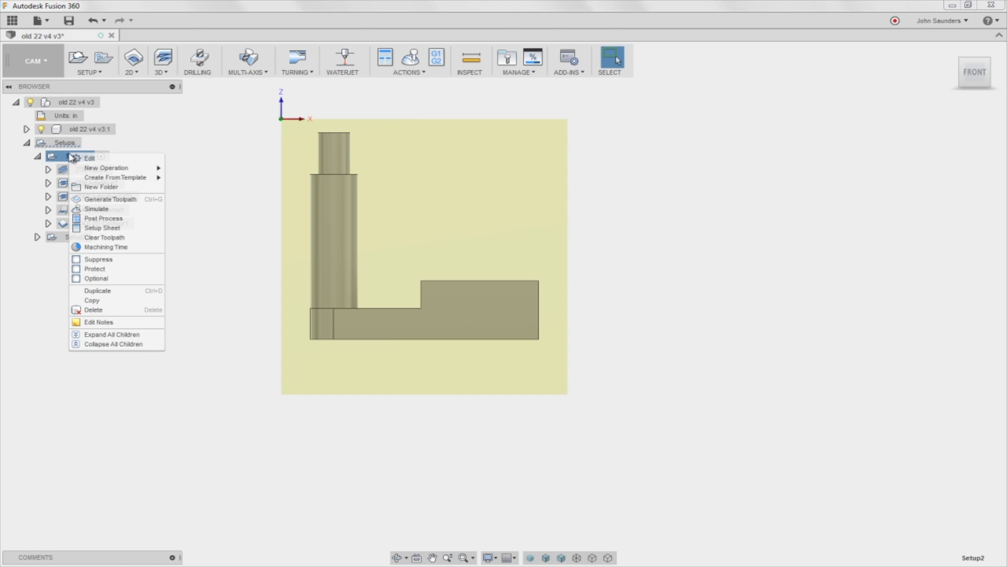
left_click(95, 161)
left_click(746, 124)
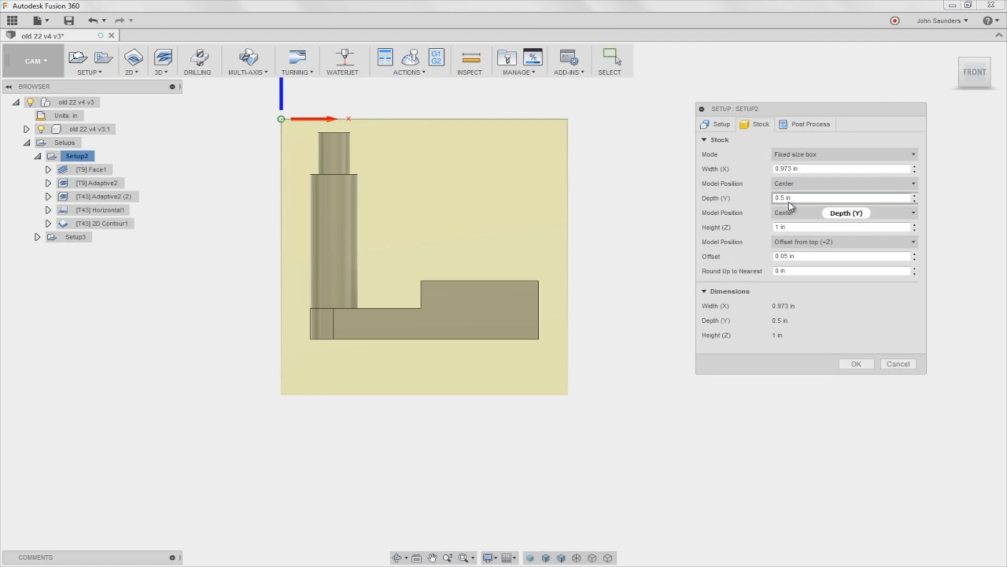
left_click(775, 227)
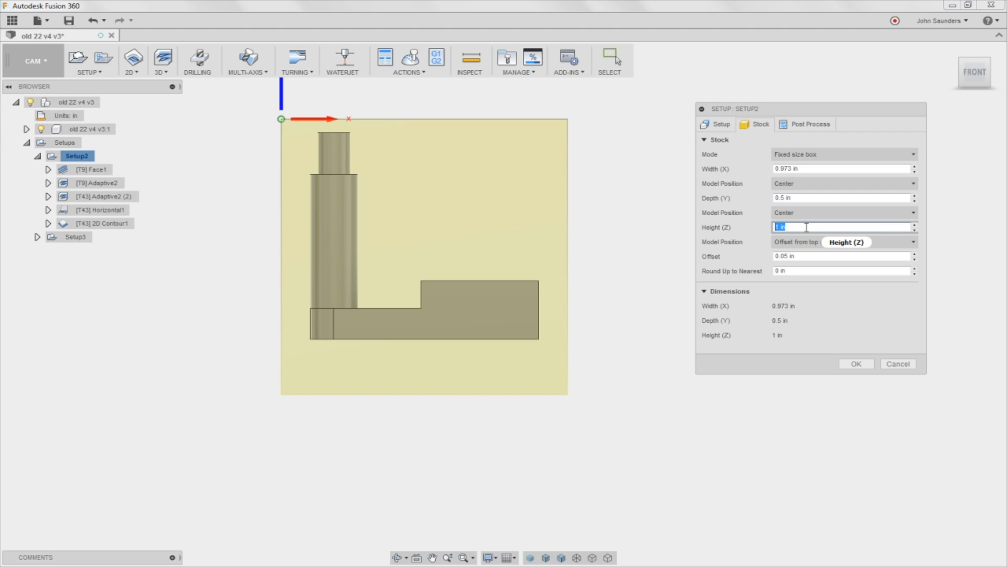
left_click(798, 227)
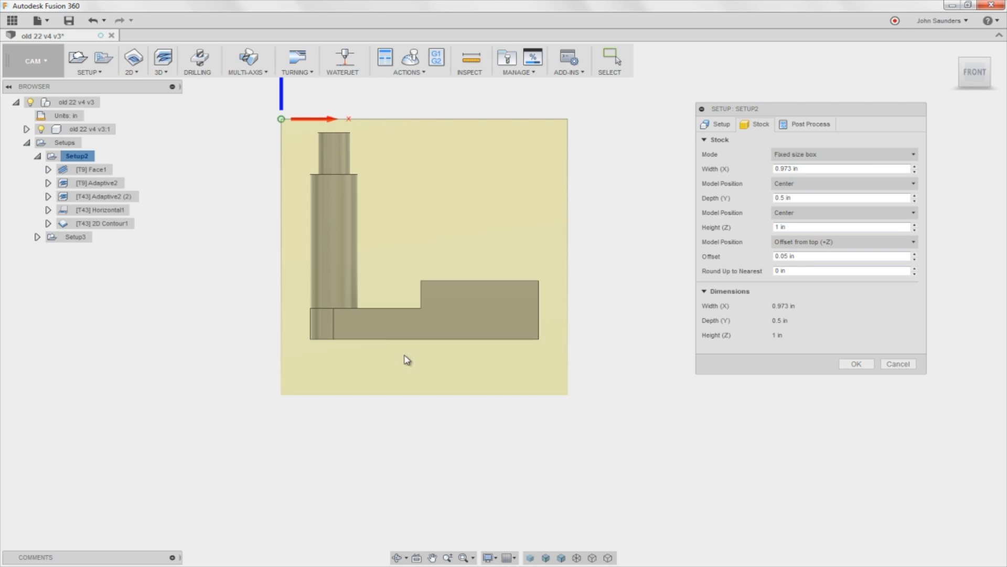
left_click(898, 363)
- Select Setup3, inspect its stock in 3D, and expand it to show its copied operations
left_click(73, 237)
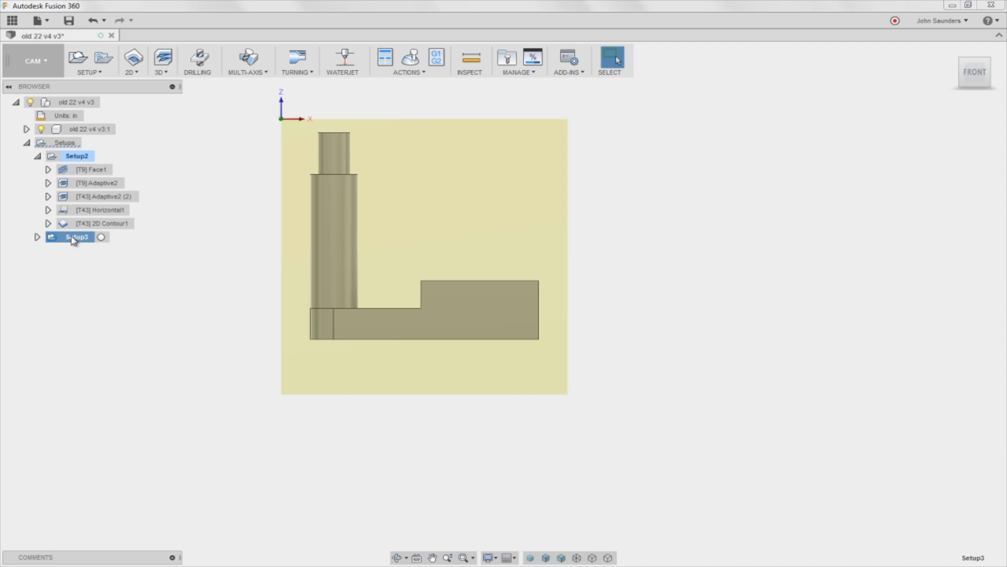
middle_click_drag(263, 252, 387, 299, "shift")
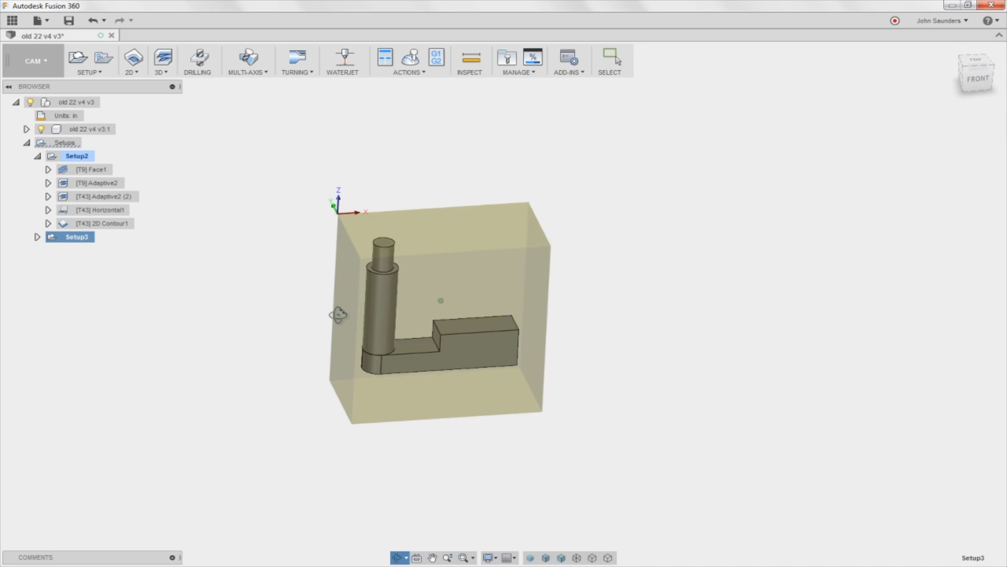
middle_click_drag(339, 250, 326, 225, "shift")
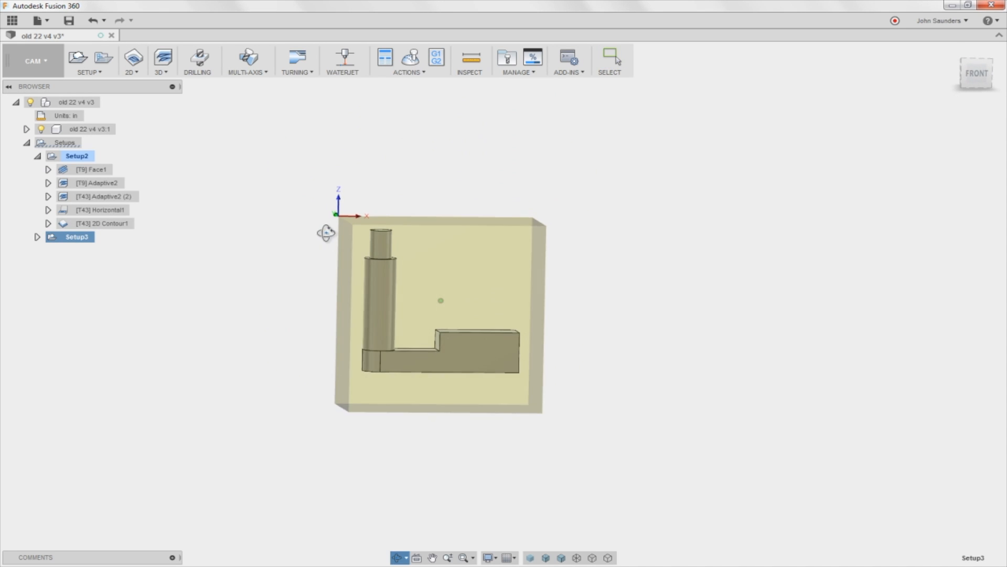
left_click(39, 237)
- Edit Setup3, enable Flip Z Axis on its work coordinate system, and view from the back
right_click(62, 237)
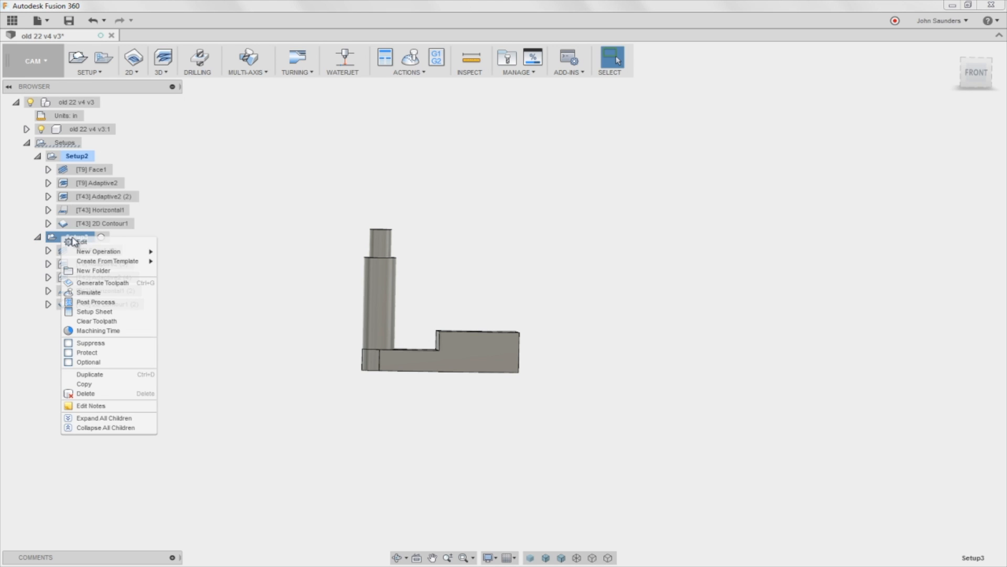
left_click(84, 243)
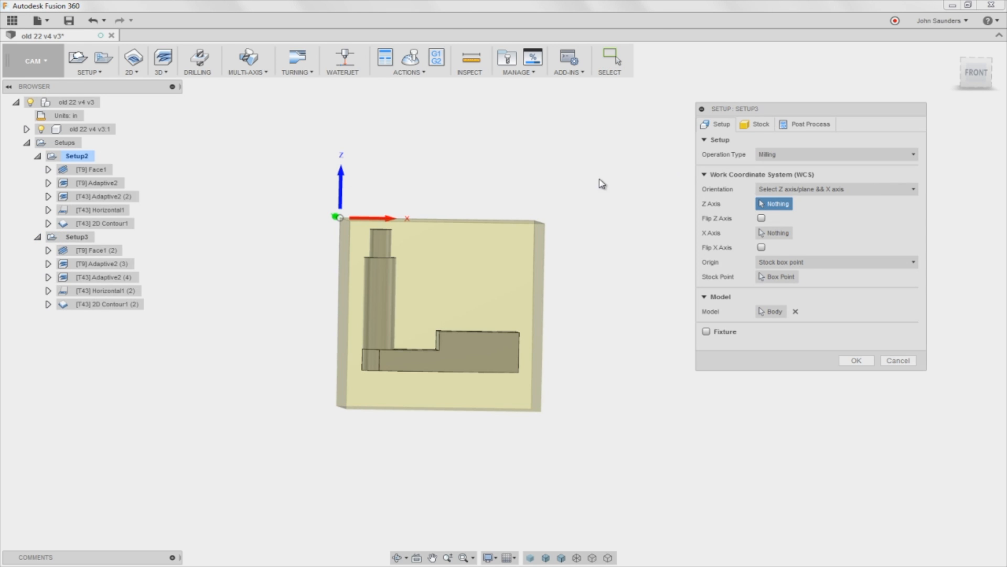
middle_click_drag(364, 163, 450, 362, "shift")
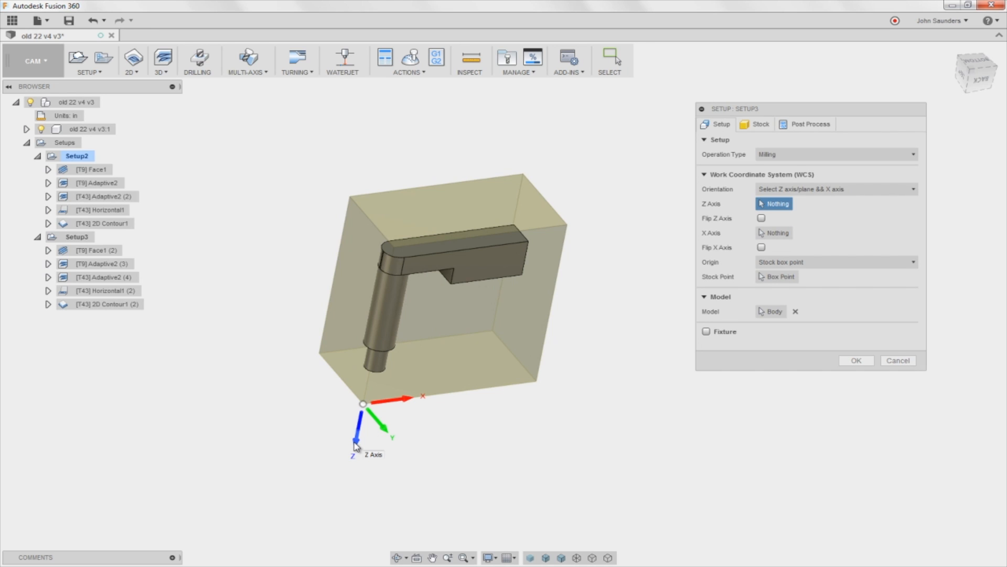
left_click(354, 446)
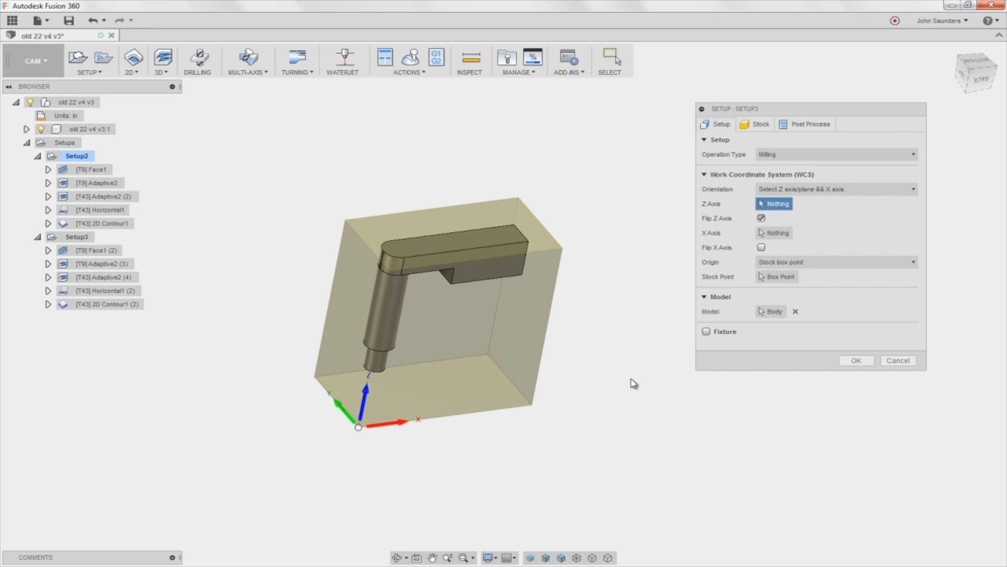
mouse_move(634, 383)
middle_mouse_down("shift")
mouse_move(592, 300)
mouse_move(596, 277)
middle_mouse_up("shift")
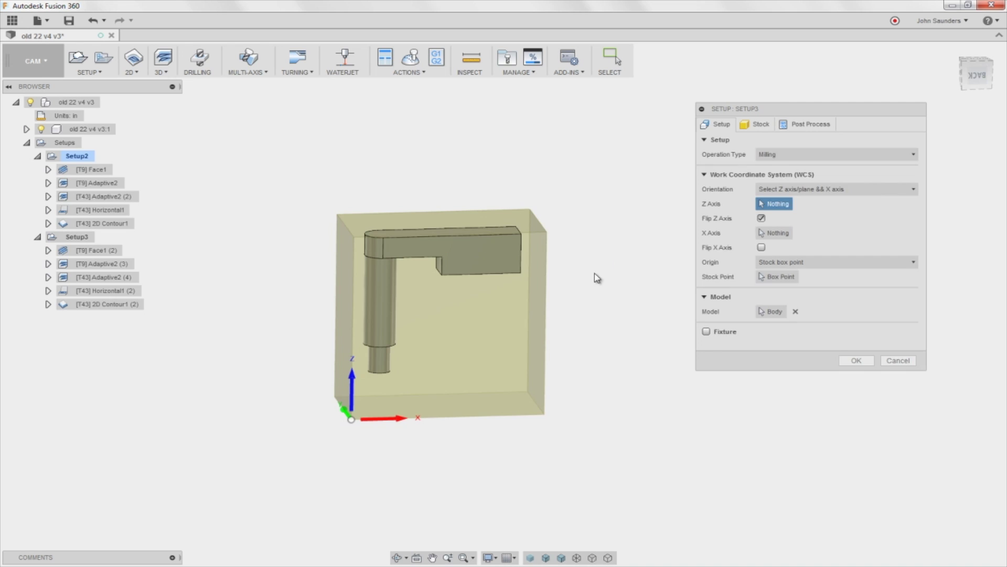
left_click(979, 75)
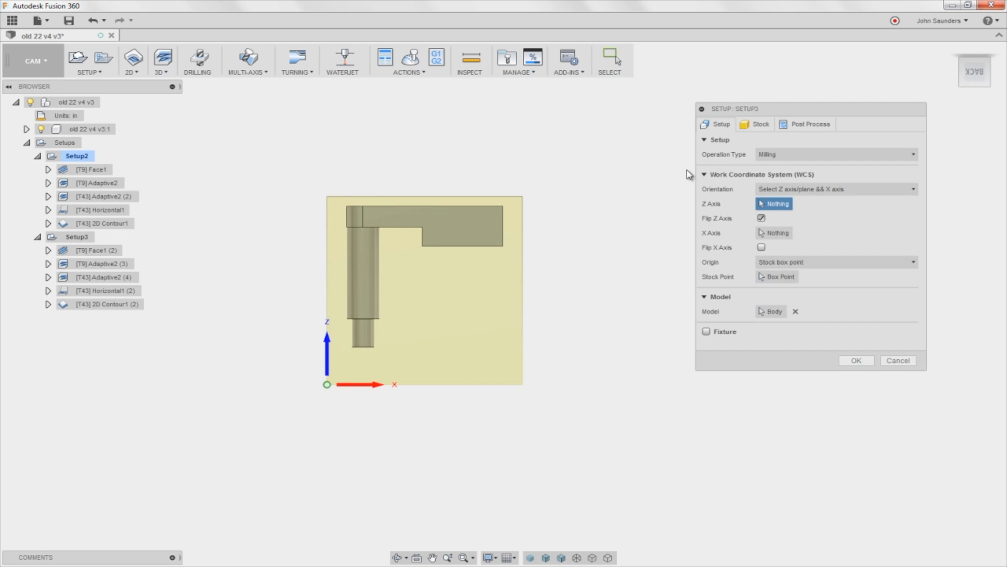
- Set Setup3's stock Height Model Position to Offset from bottom (-Z) and check it around the part
left_click(757, 125)
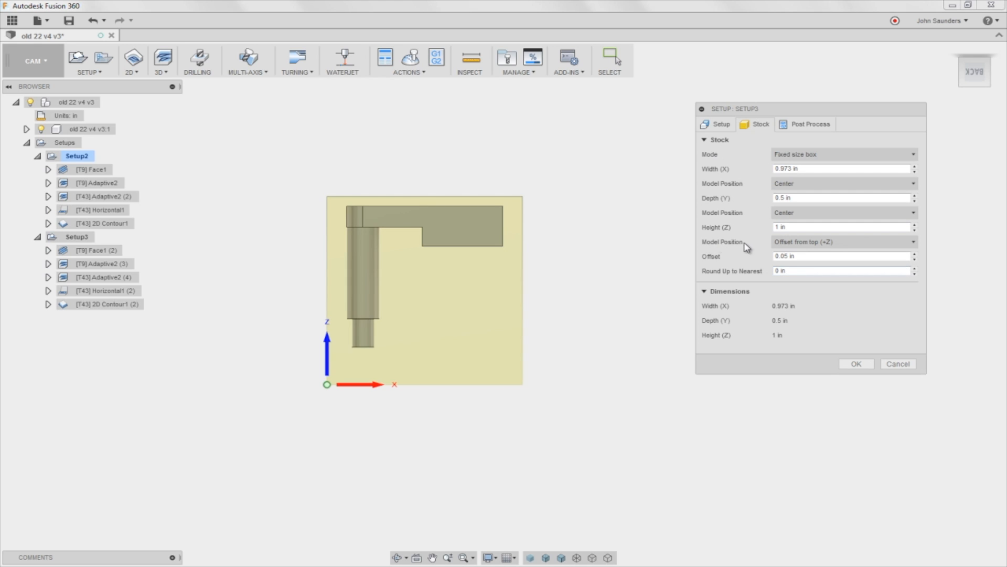
left_click(816, 244)
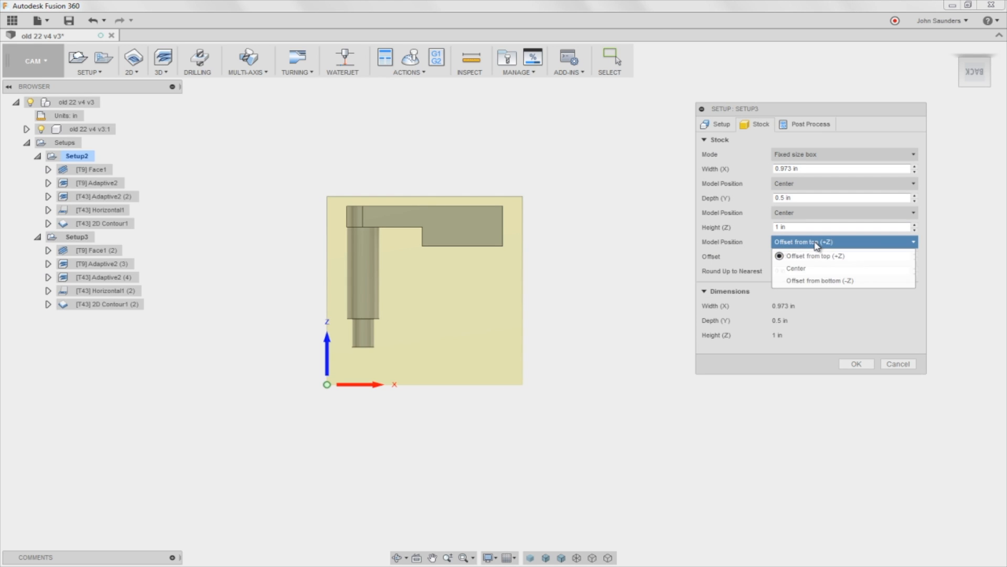
left_click(815, 281)
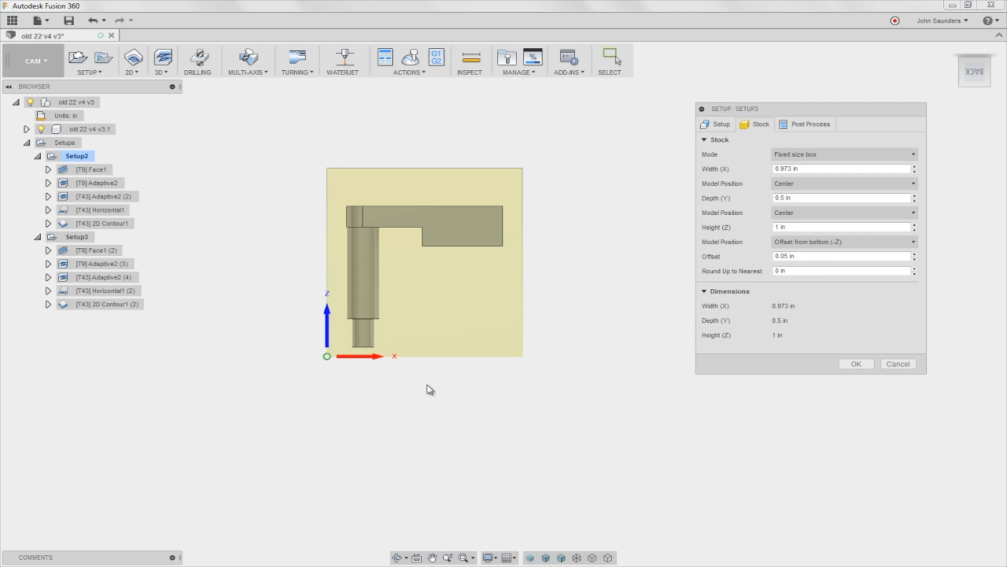
scroll(392, 354, "up", 1)
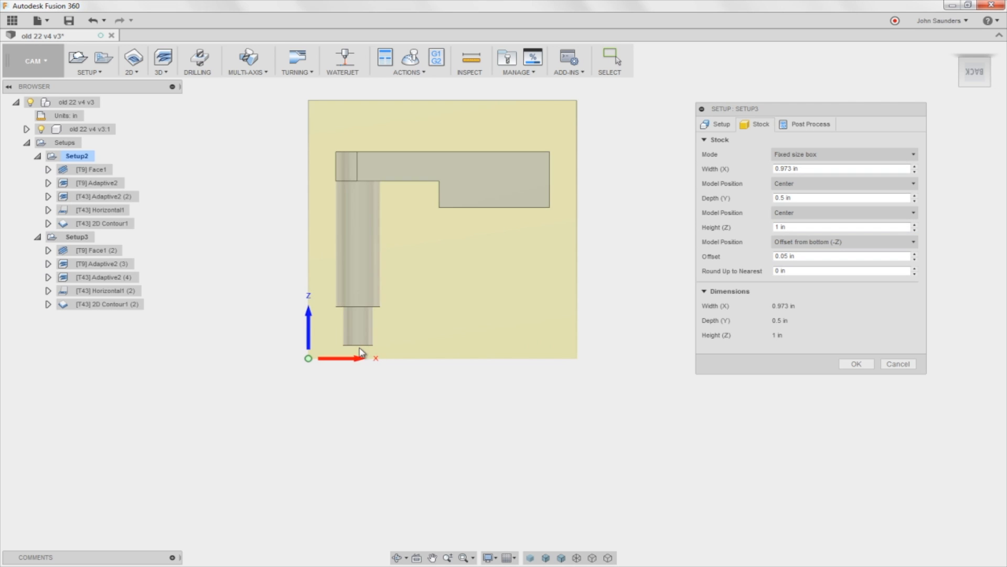
scroll(364, 356, "down", 1)
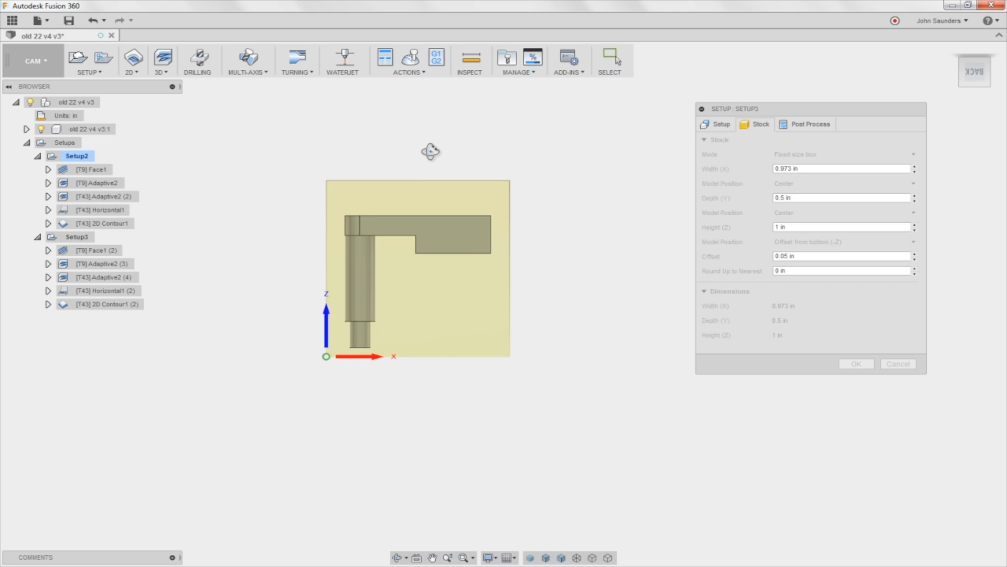
mouse_move(421, 162)
middle_mouse_down("shift")
mouse_move(478, 191)
mouse_move(448, 183)
middle_mouse_up("shift")
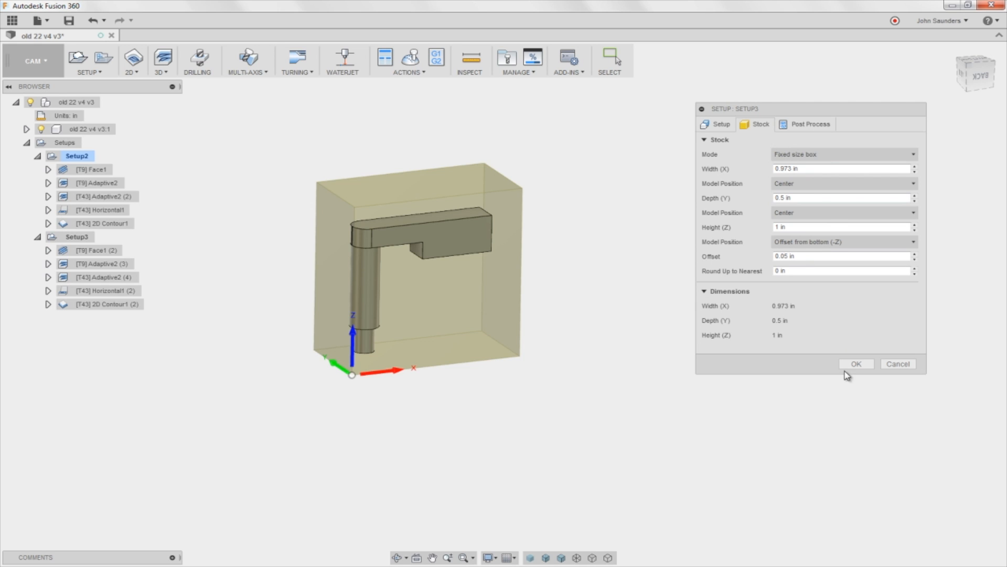
mouse_move(532, 347)
middle_mouse_down("shift")
mouse_move(562, 379)
mouse_move(337, 342)
middle_mouse_up("shift")
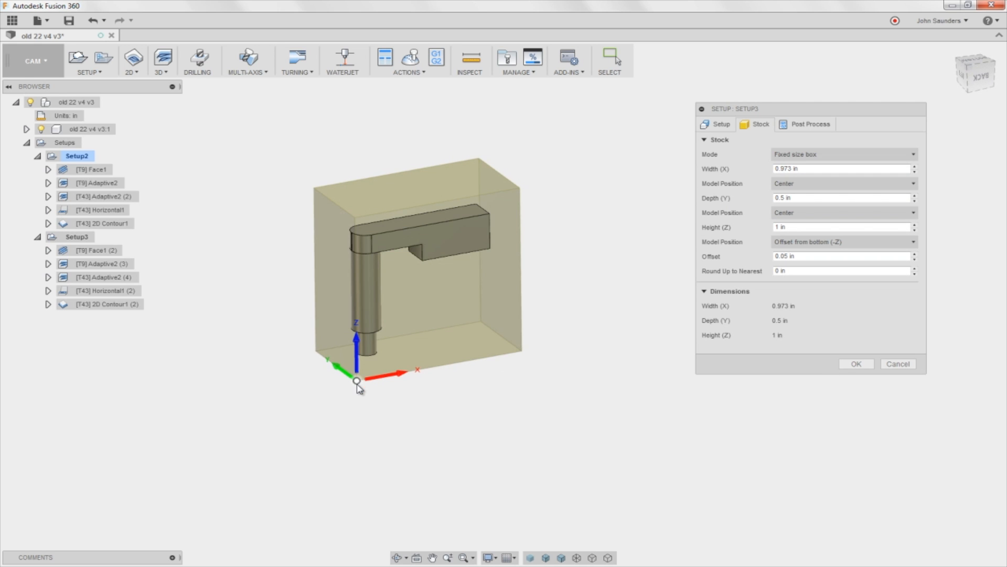
middle_click_drag(547, 280, 548, 284, "shift")
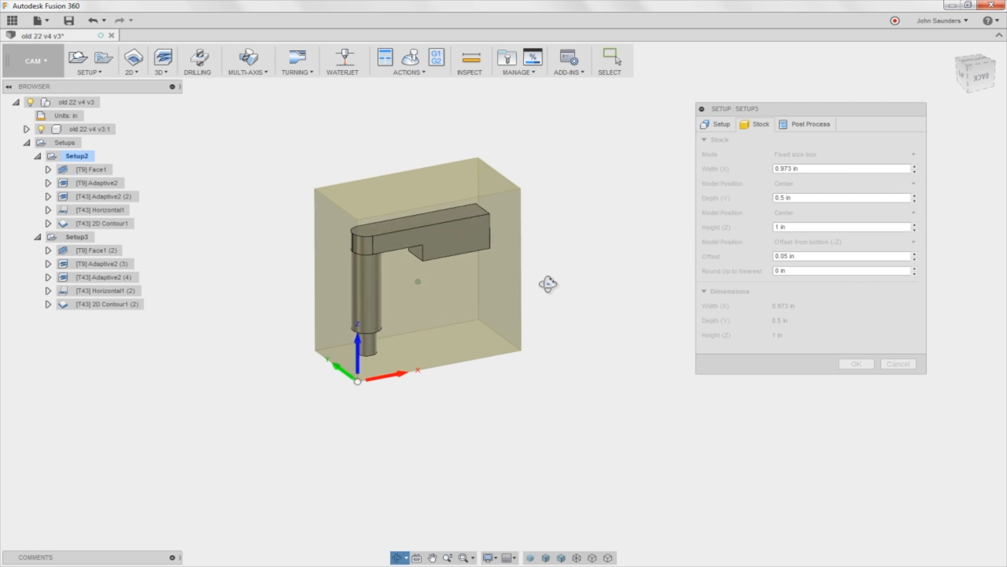
- Set the Setup3 origin to a stock box point at the stock's top-left corner
left_click(721, 125)
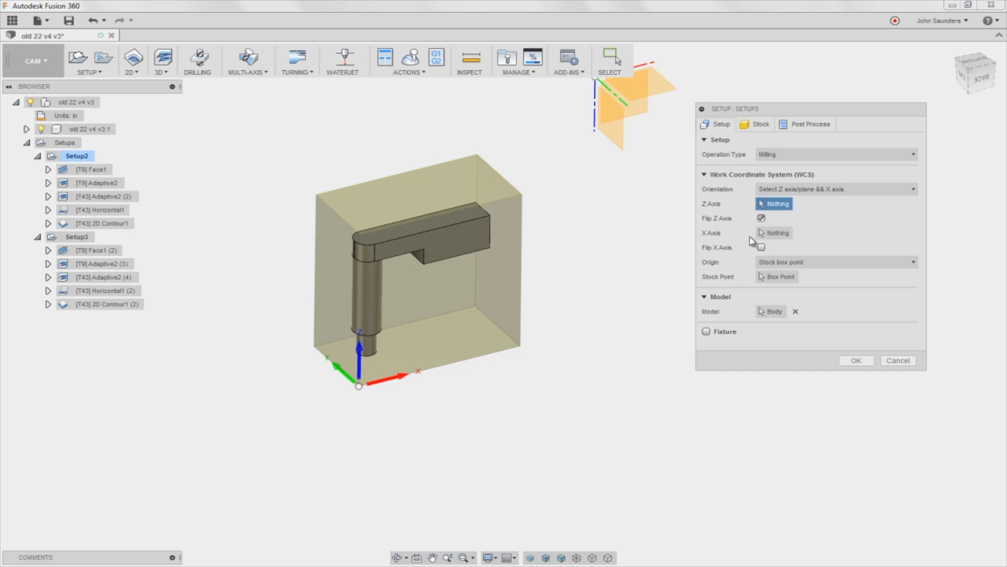
left_click(778, 276)
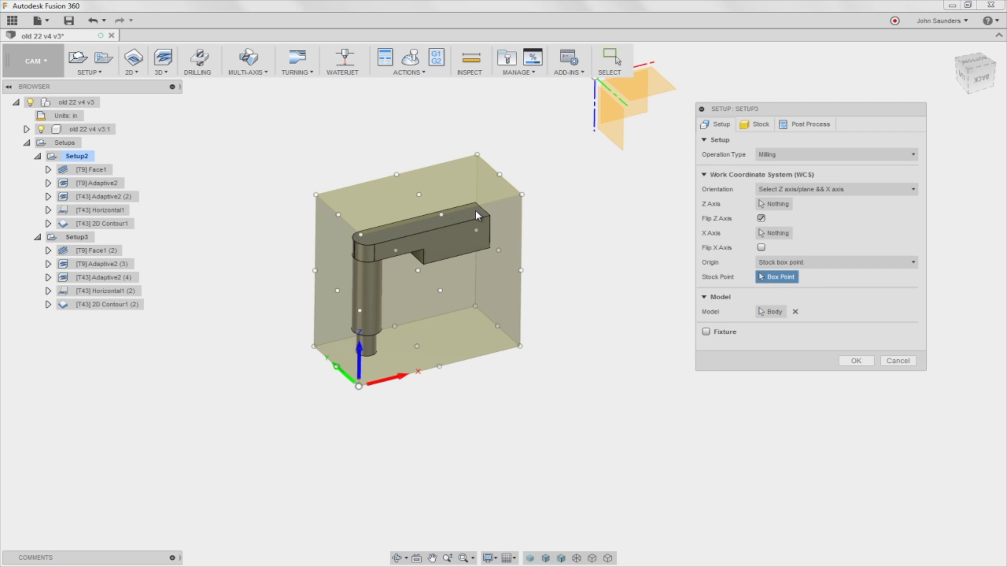
left_click(316, 196)
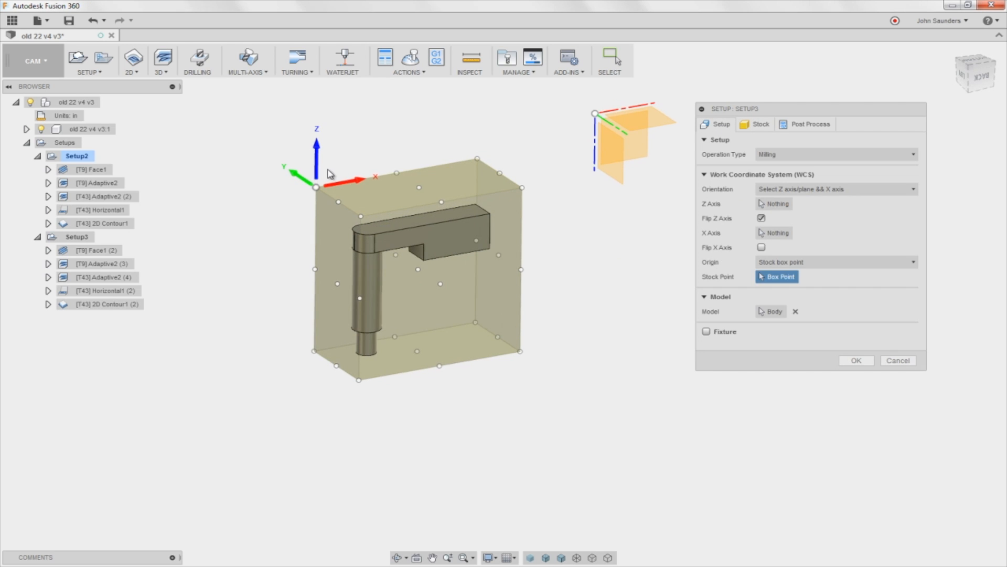
scroll(374, 157, "up", 2)
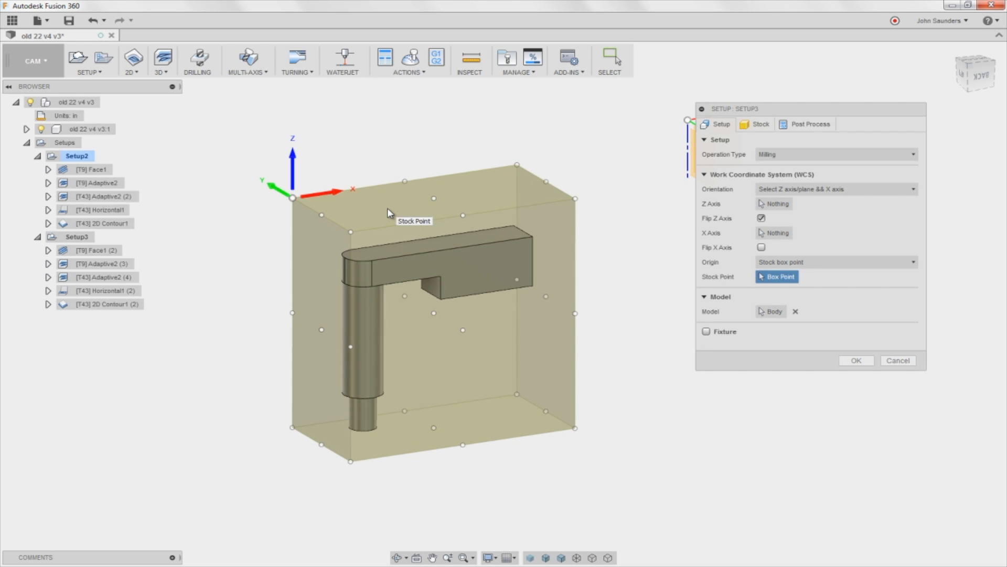
- Verify the flipped orientation from several views and accept the Setup3 settings
left_click(976, 75)
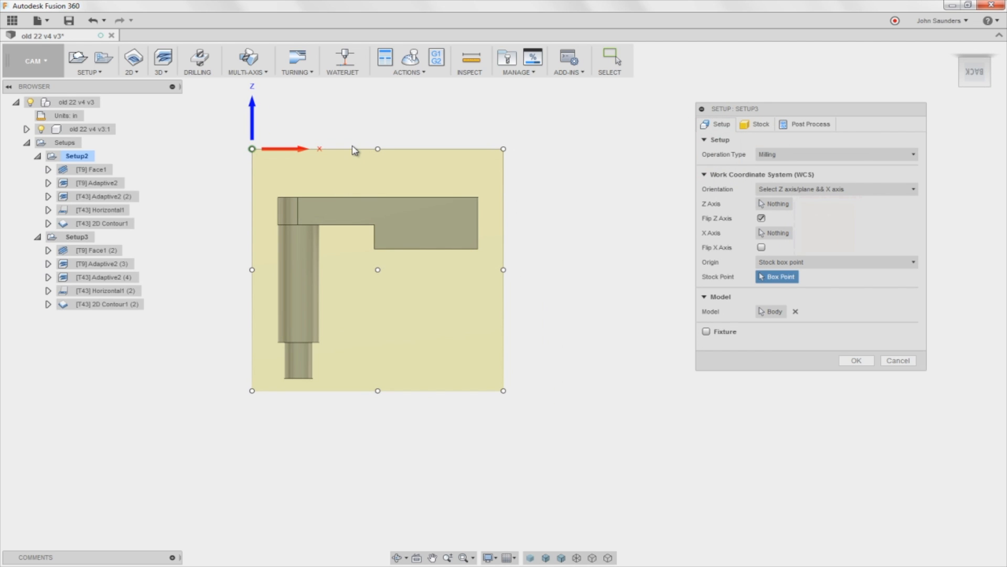
mouse_move(576, 216)
middle_mouse_down("shift")
mouse_move(589, 192)
mouse_move(499, 249)
middle_mouse_up("shift")
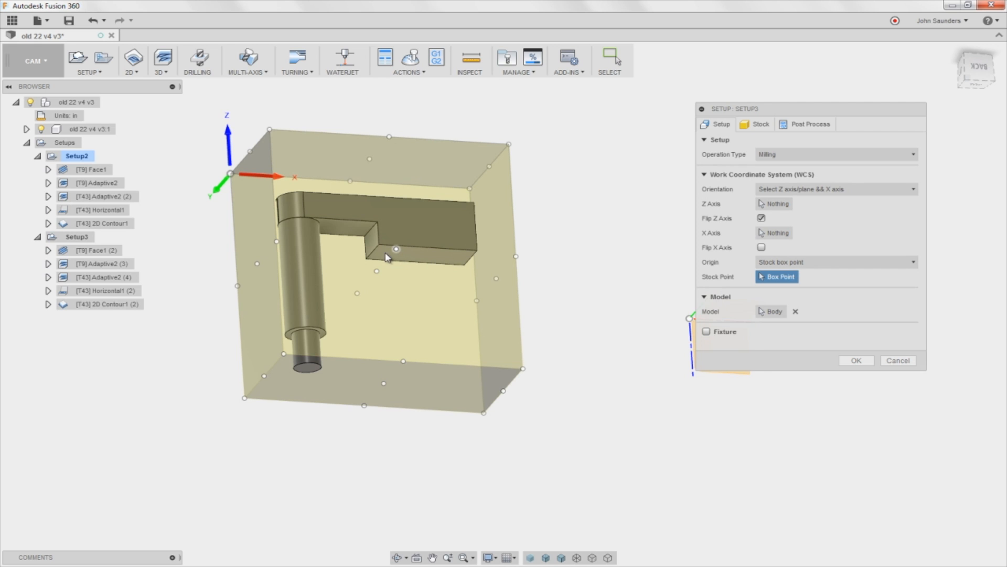
scroll(419, 256, "up", 3)
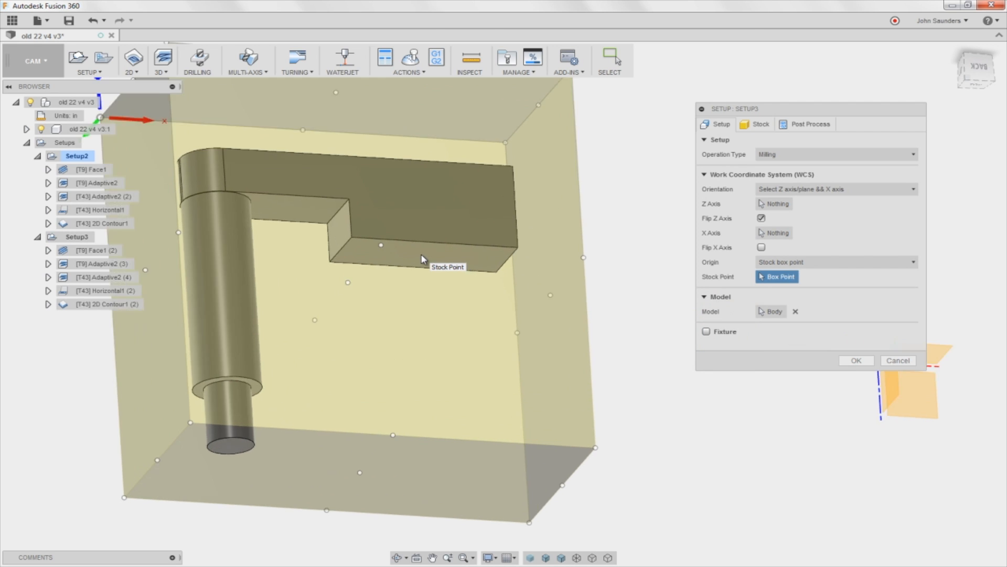
scroll(421, 259, "down", 4)
middle_click_drag(420, 281, 430, 264, "shift")
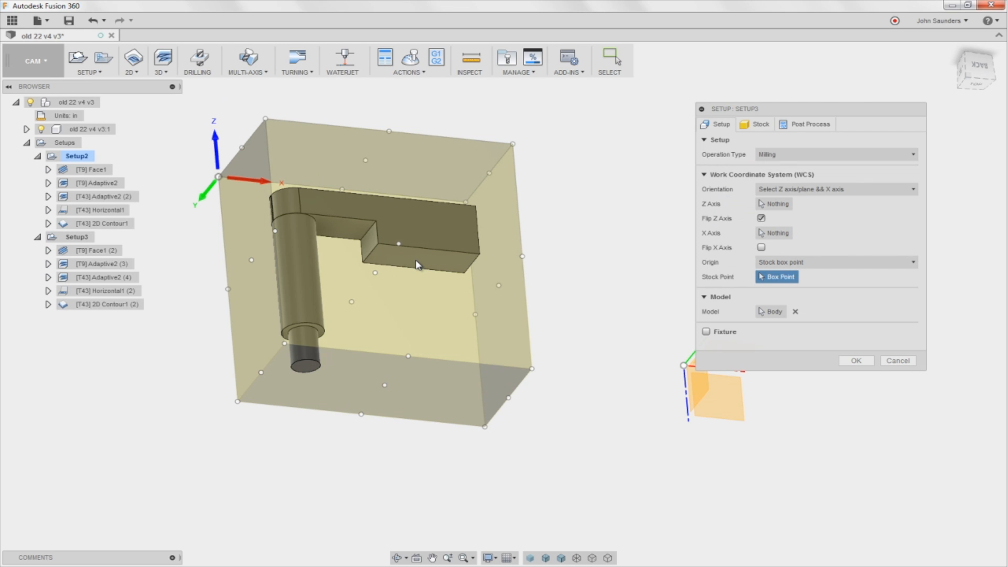
mouse_move(417, 264)
middle_mouse_down("shift")
mouse_move(419, 253)
mouse_move(430, 277)
middle_mouse_up("shift")
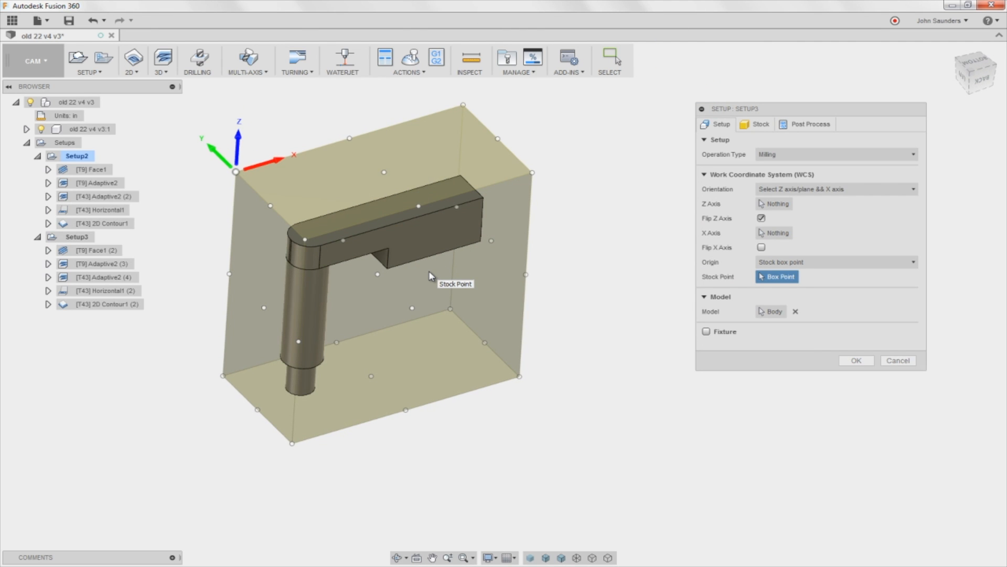
left_click(858, 361)
- Delete Adaptive2 (3) through 2D Contour1 (2) from Setup3, leaving only Face1 (2)
left_click(118, 264)
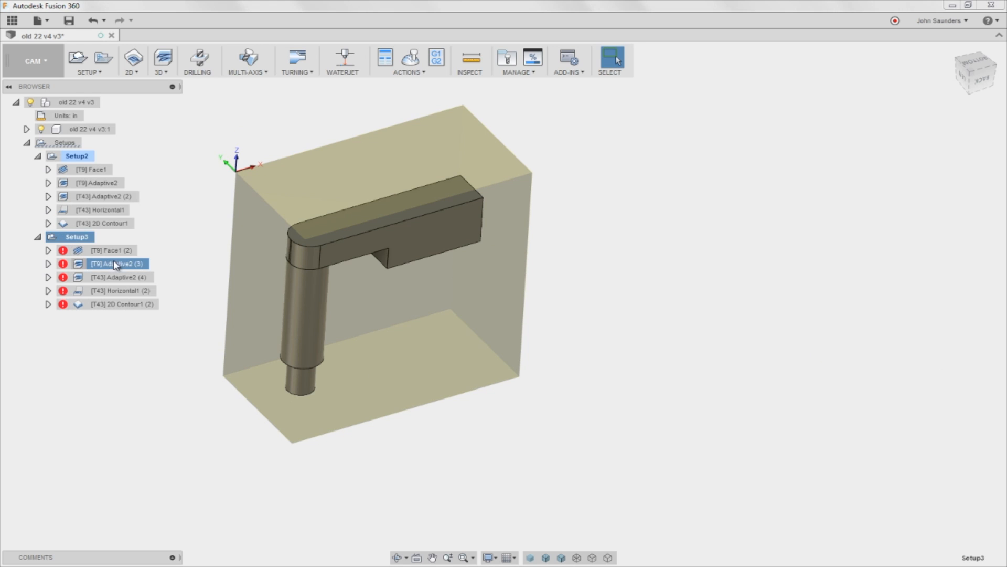
left_click(118, 304, "shift")
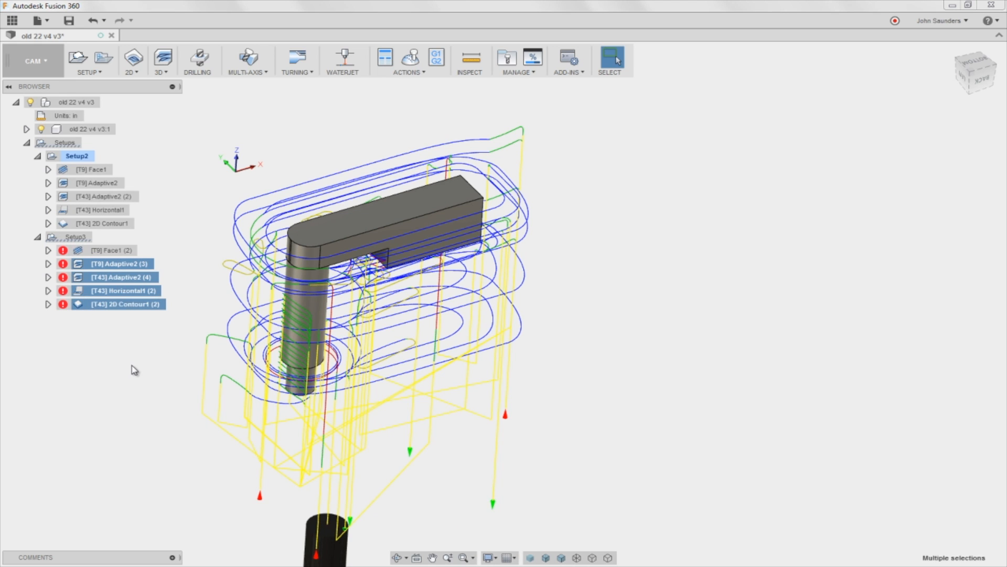
key("Delete")
- Recentre the part and select Setup3 to show its stock
left_click(122, 251)
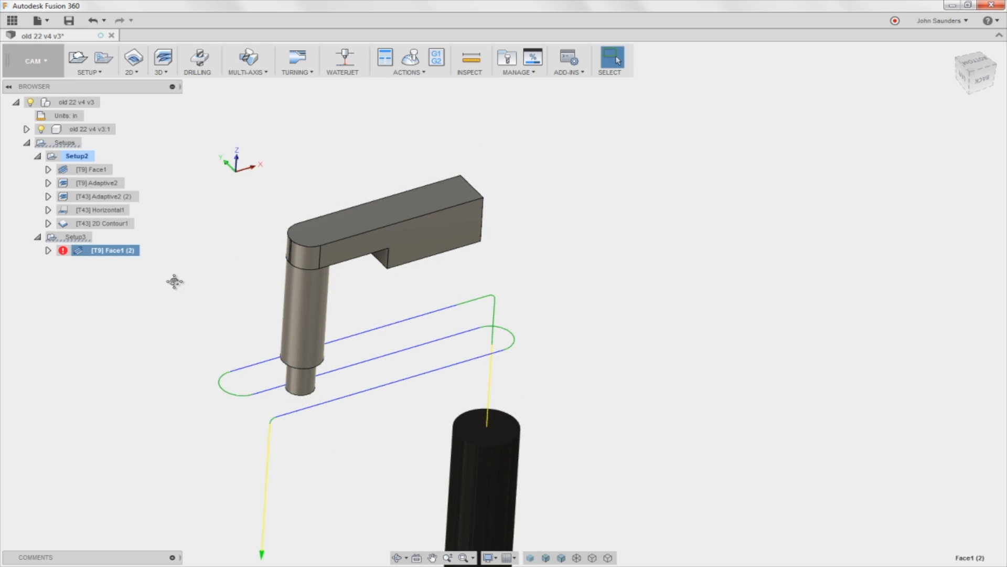
middle_click_drag(174, 280, 155, 277)
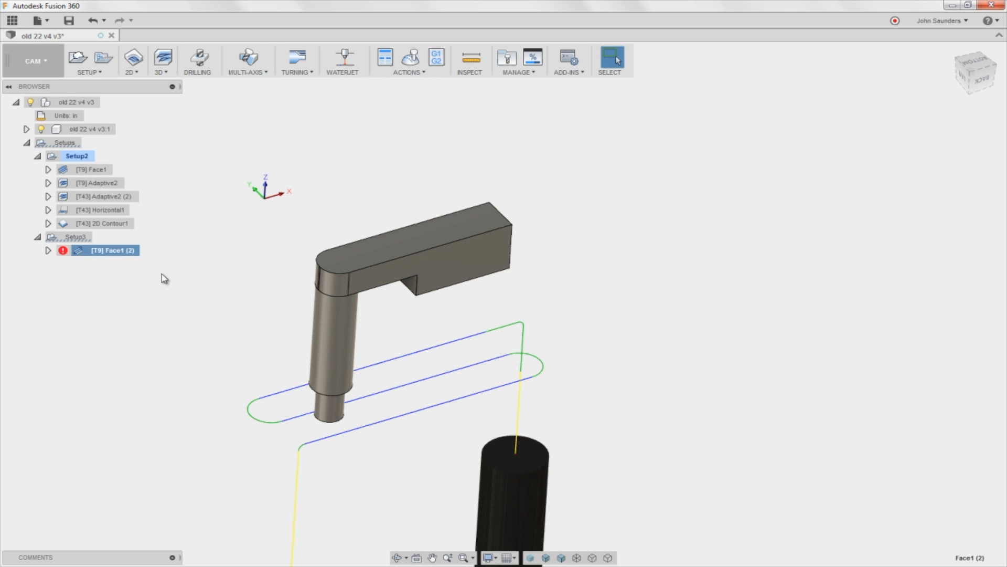
mouse_move(269, 247)
middle_mouse_down("shift")
mouse_move(284, 229)
mouse_move(300, 268)
mouse_move(320, 283)
mouse_move(294, 265)
mouse_move(198, 263)
mouse_move(243, 257)
middle_mouse_up("shift")
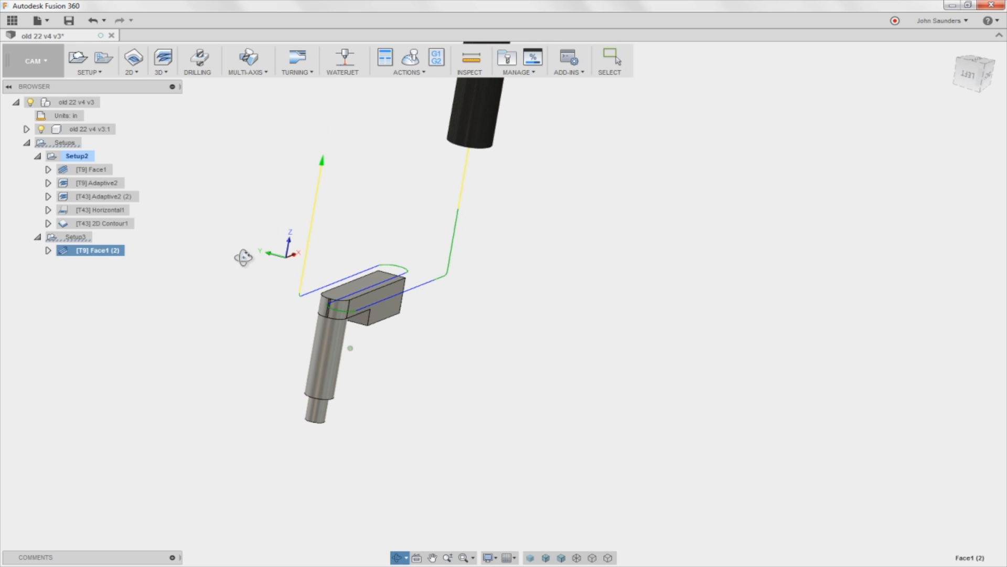
left_click(76, 236)
- Edit Face1 (2), go to its Passes settings and inspect the stepover value and its formula
right_click(87, 254)
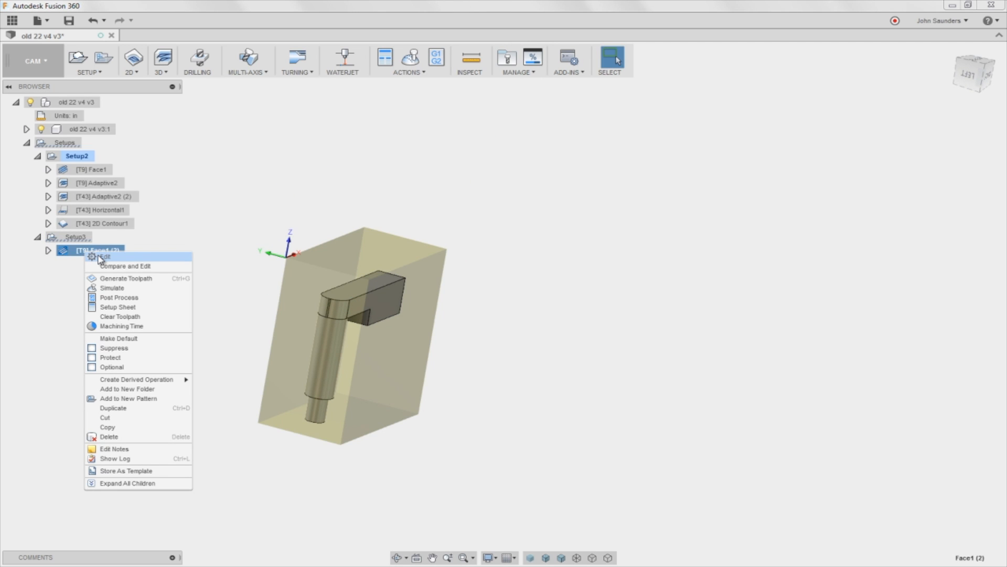
left_click(103, 256)
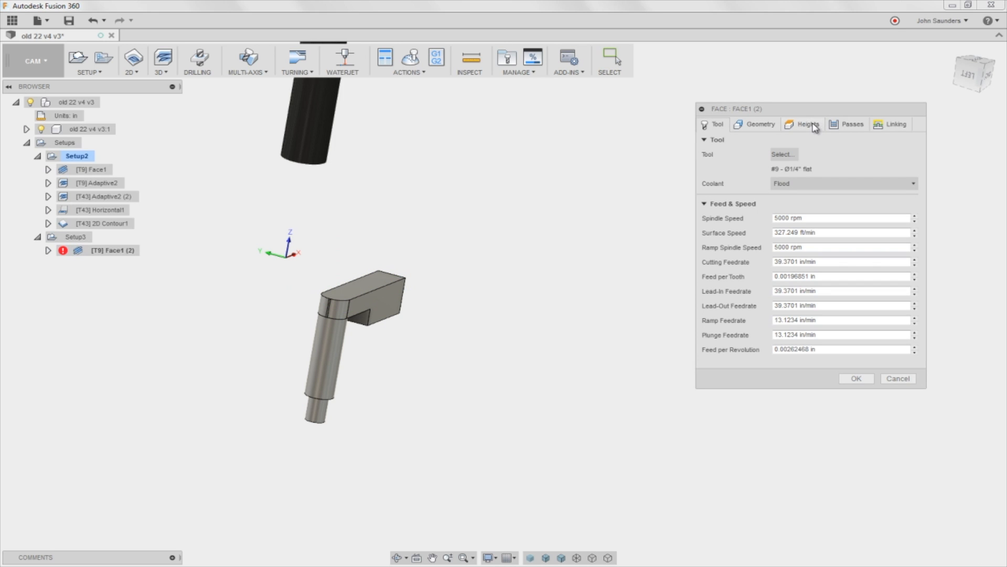
left_click(841, 126)
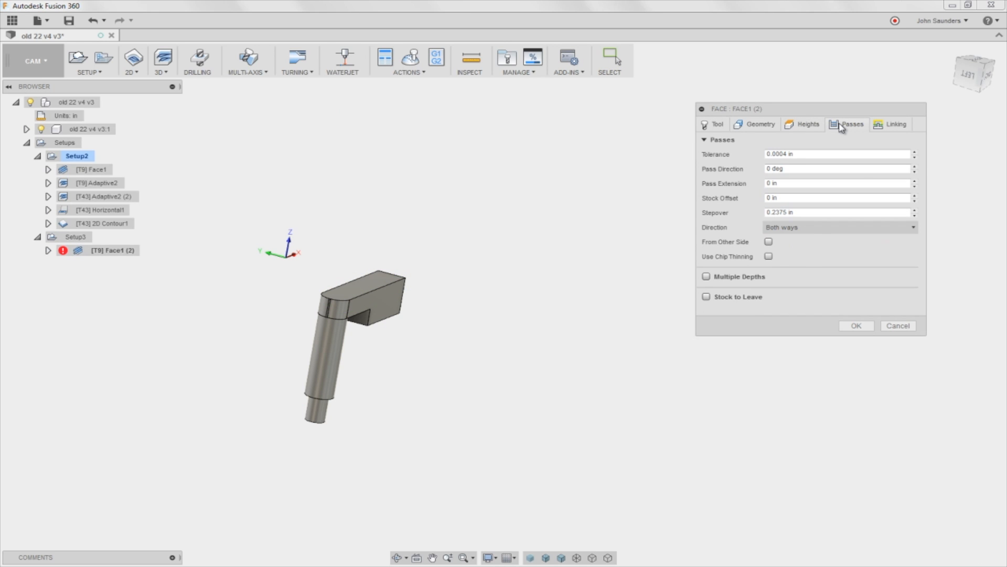
double_click(790, 216)
left_click(802, 212)
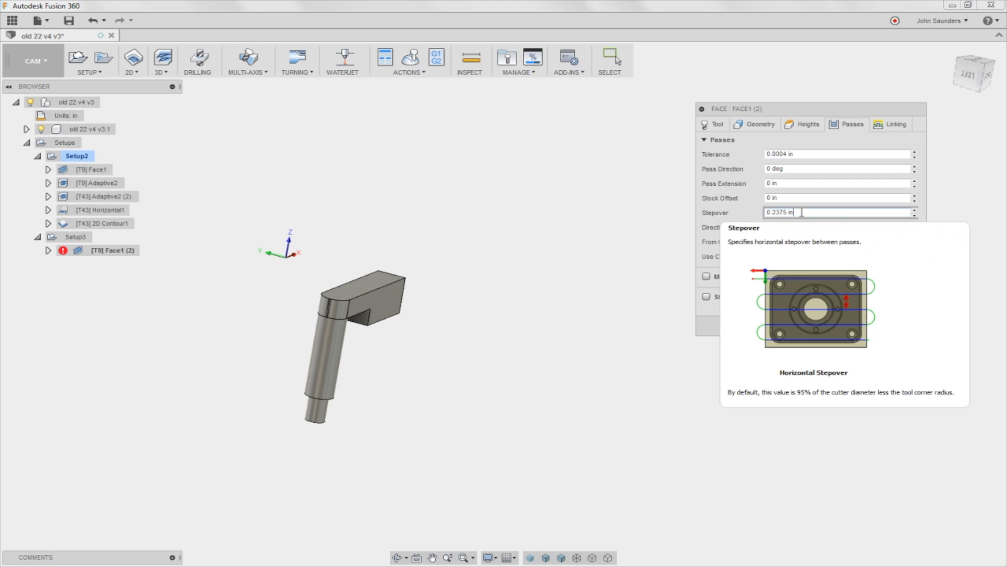
right_click(803, 213)
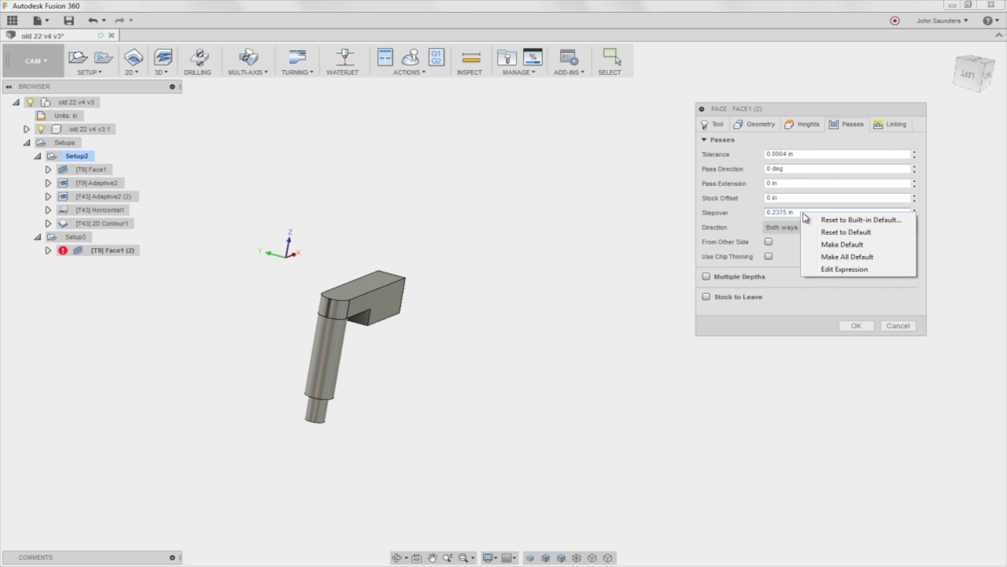
left_click(836, 269)
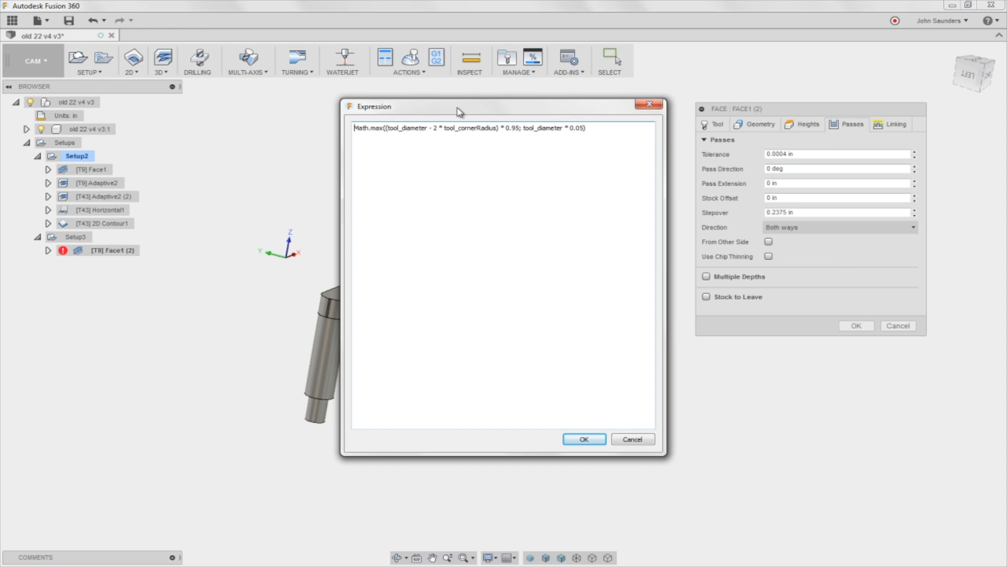
- Leave the formula unchanged, set the stepover to .05 in and regenerate the facing toolpath
left_click_drag(459, 113, 469, 115)
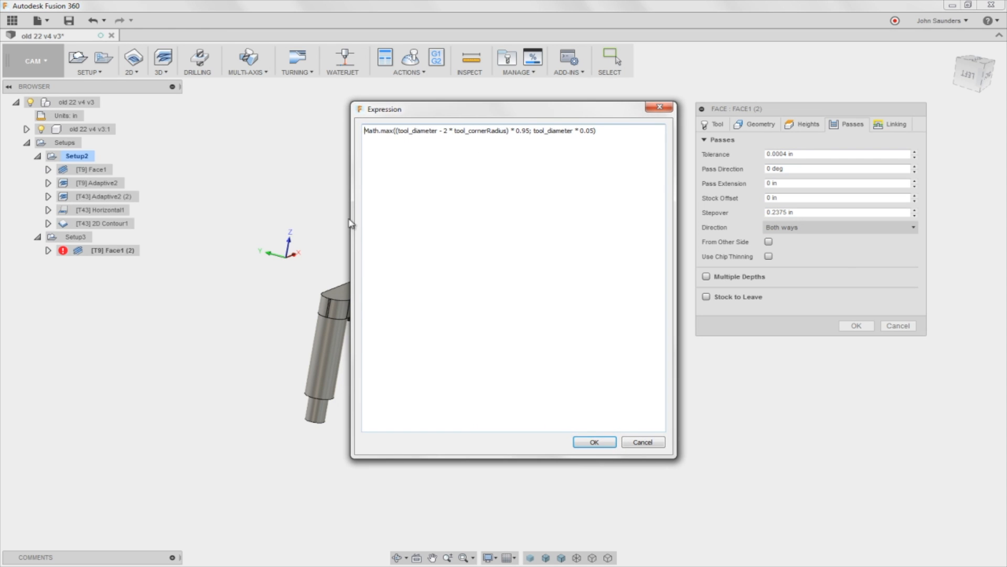
left_click_drag(616, 132, 364, 132)
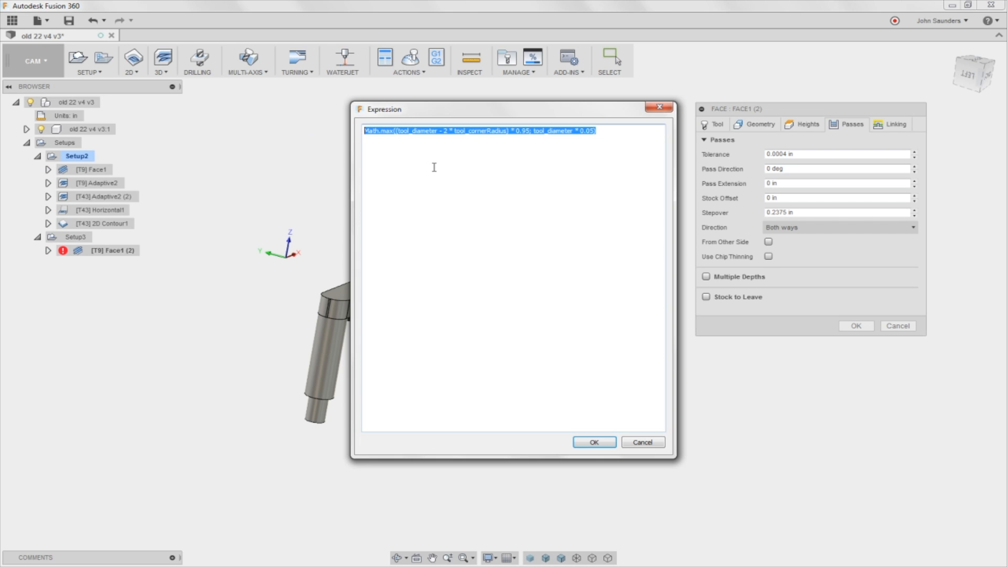
left_click(456, 165)
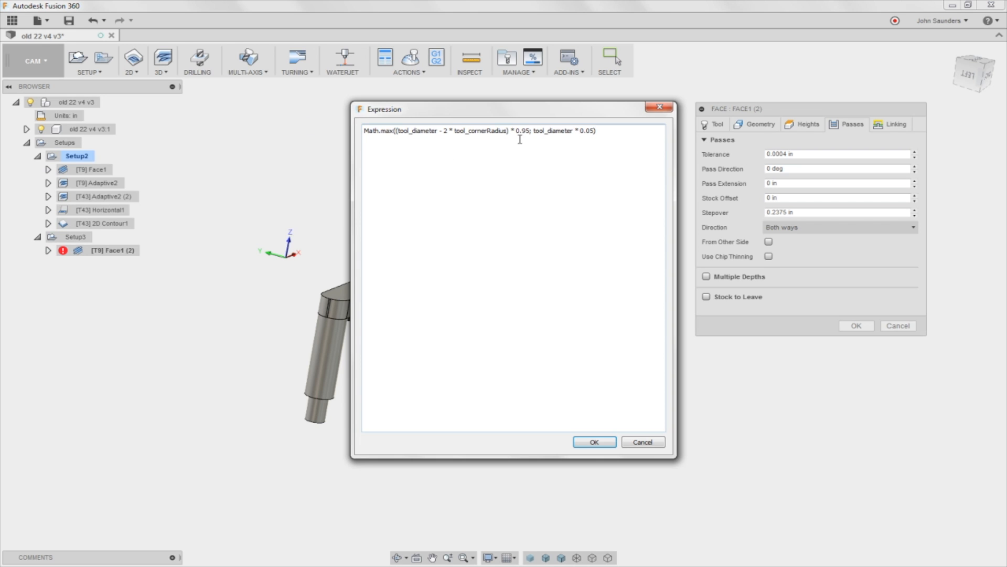
left_click(660, 107)
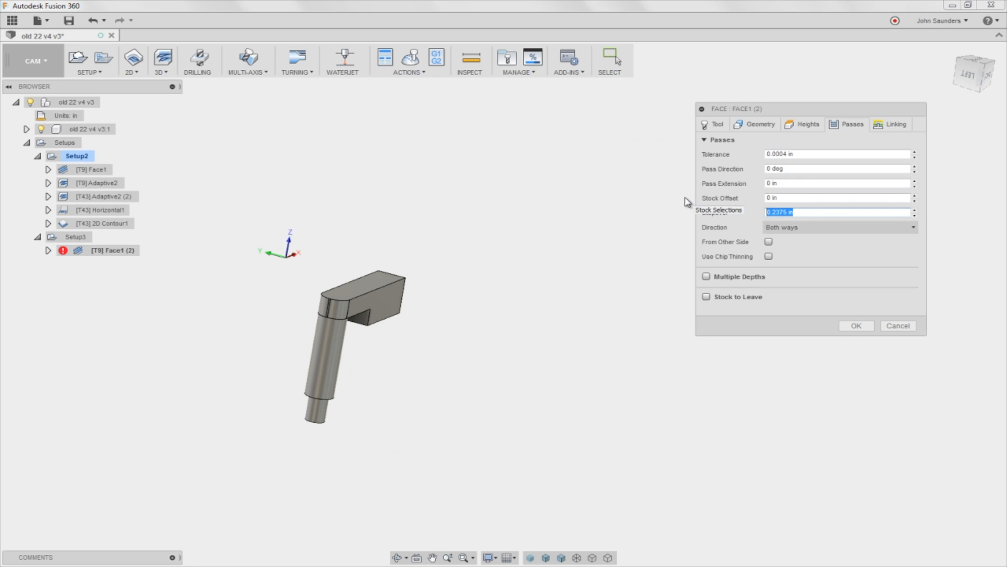
key("BackSpace")
left_click(855, 326)
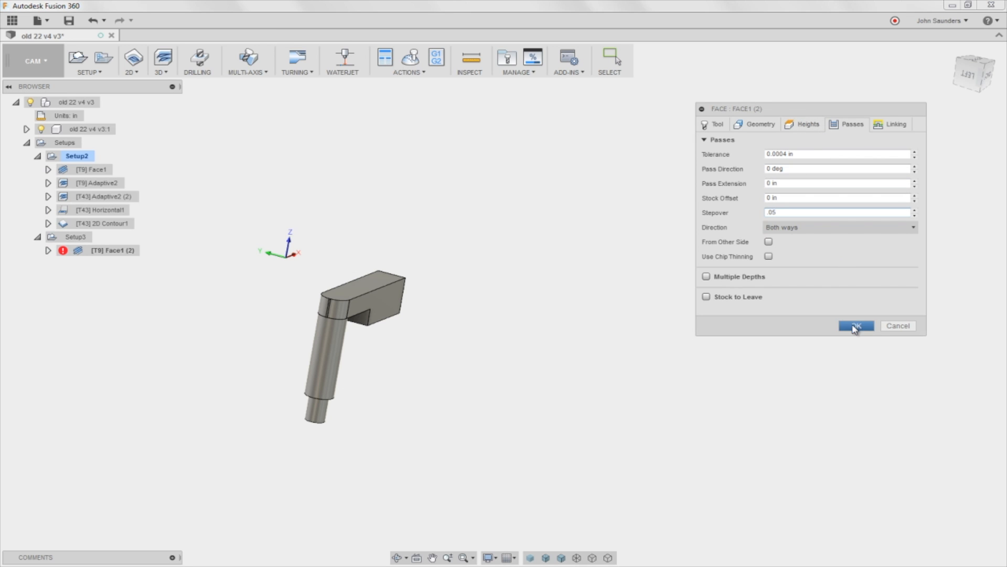
- Inspect the regenerated facing toolpath, then select the Setups node covering Setup2 and Setup3
mouse_move(296, 244)
middle_mouse_down("shift")
mouse_move(254, 244)
mouse_move(276, 205)
middle_mouse_up("shift")
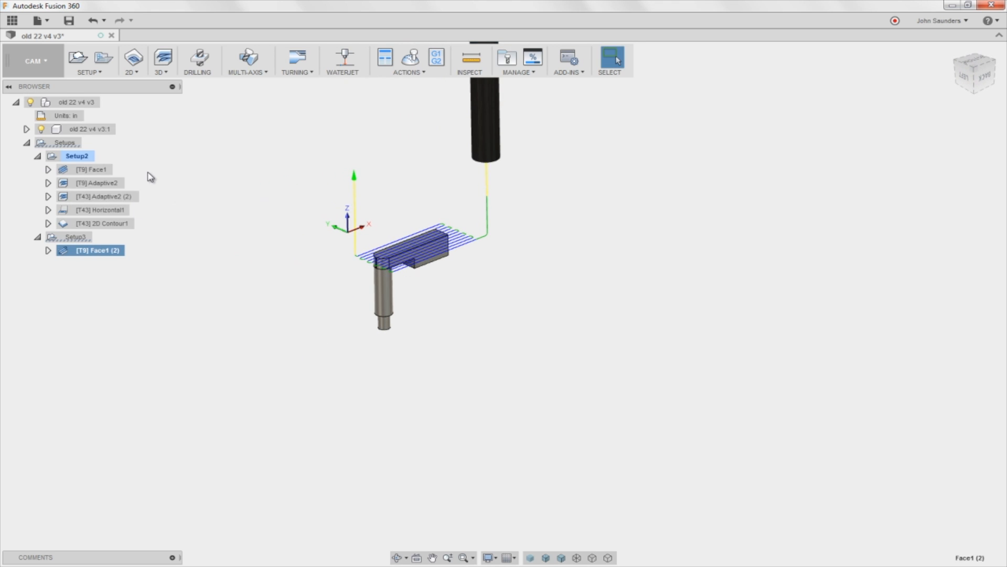
left_click(77, 239)
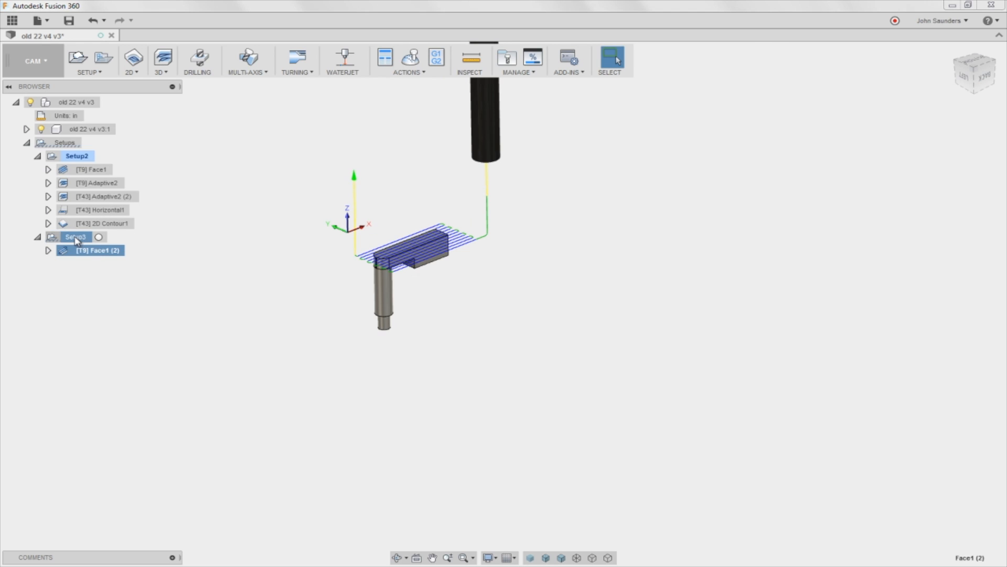
left_click(82, 159)
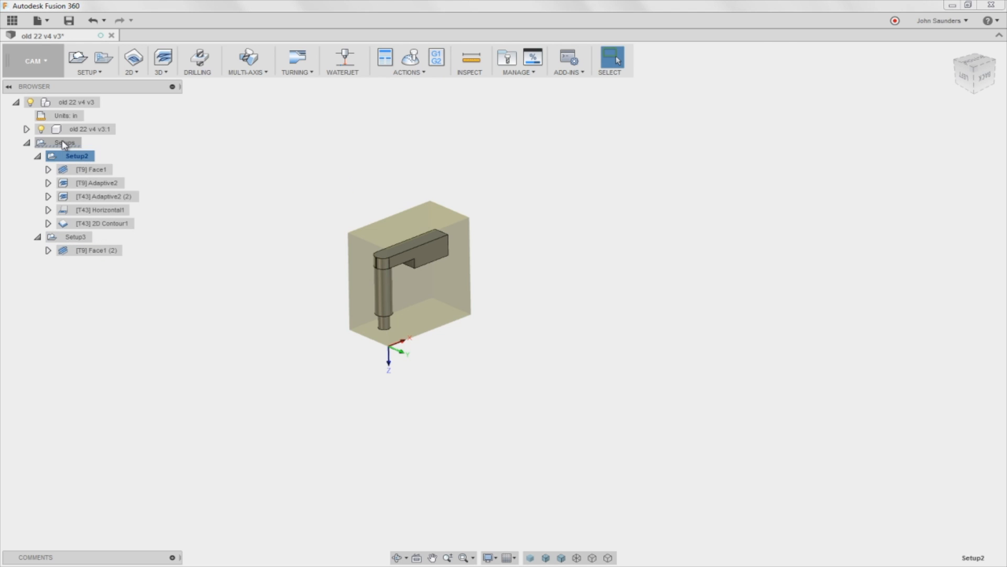
left_click(64, 144)
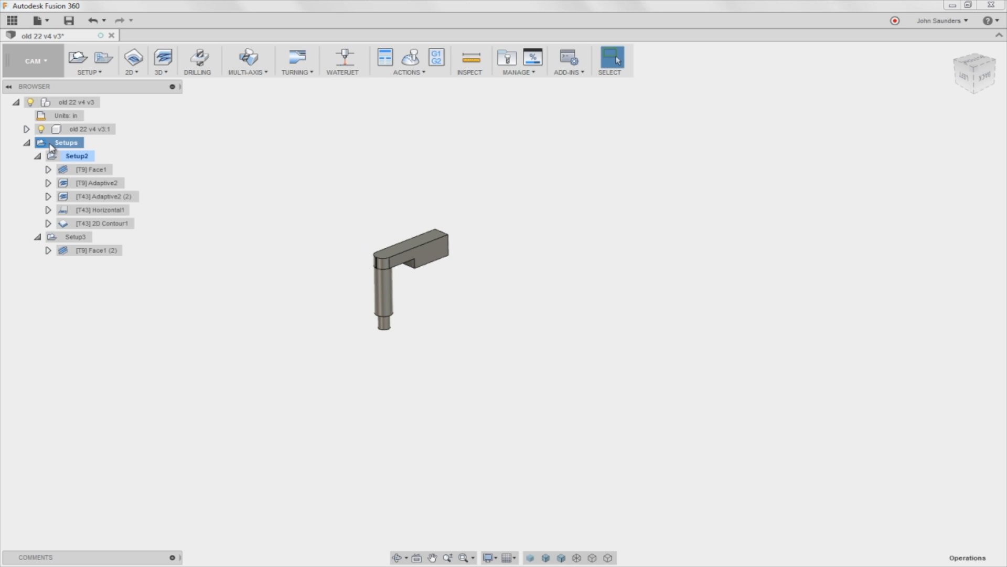
- Simulate all operations, playing through Setup2's contour into Setup3's facing pass
left_click(410, 57)
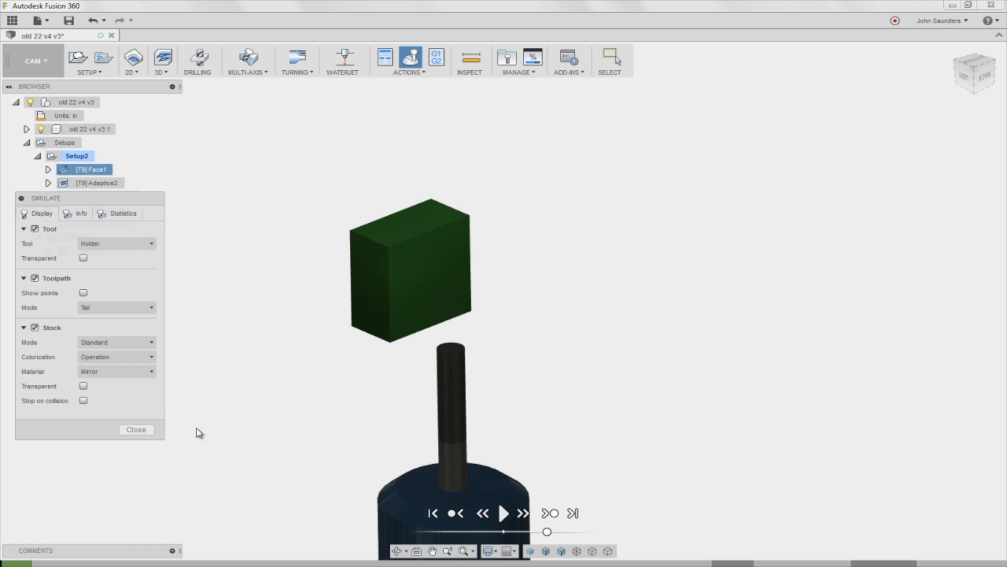
left_click(504, 513)
mouse_move(648, 362)
middle_mouse_down("shift")
mouse_move(607, 243)
mouse_move(622, 143)
middle_mouse_up("shift")
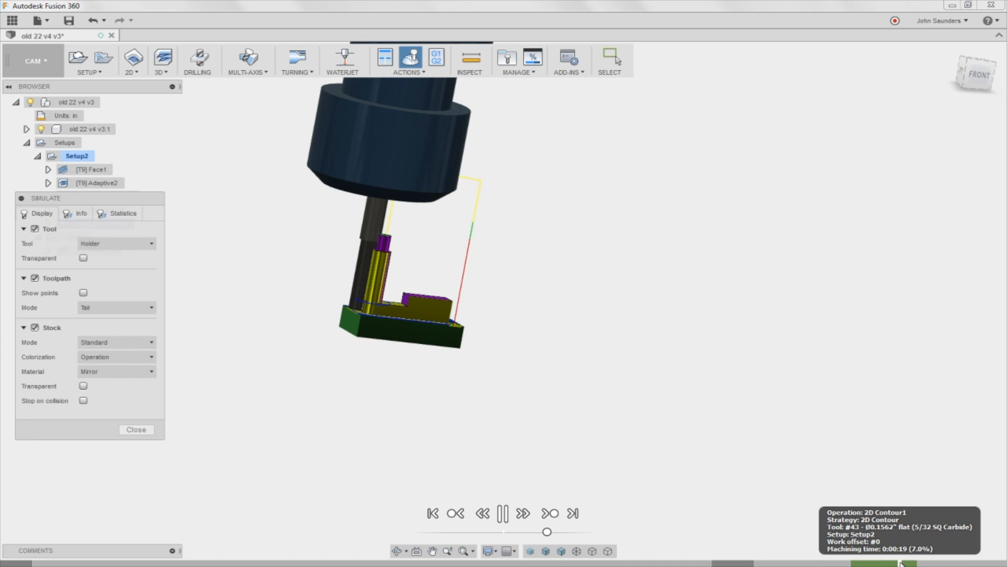
mouse_move(569, 417)
middle_mouse_down("shift")
mouse_move(316, 333)
mouse_move(433, 292)
mouse_move(418, 284)
mouse_move(431, 311)
mouse_move(473, 314)
middle_mouse_up("shift")
scroll(405, 301, "up", 3)
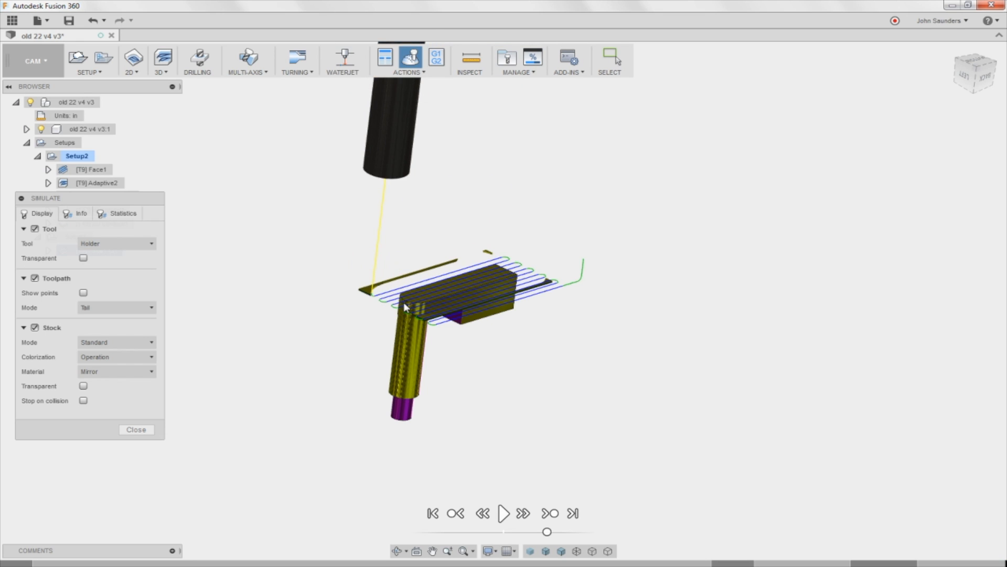
middle_click_drag(500, 192, 453, 185, "shift")
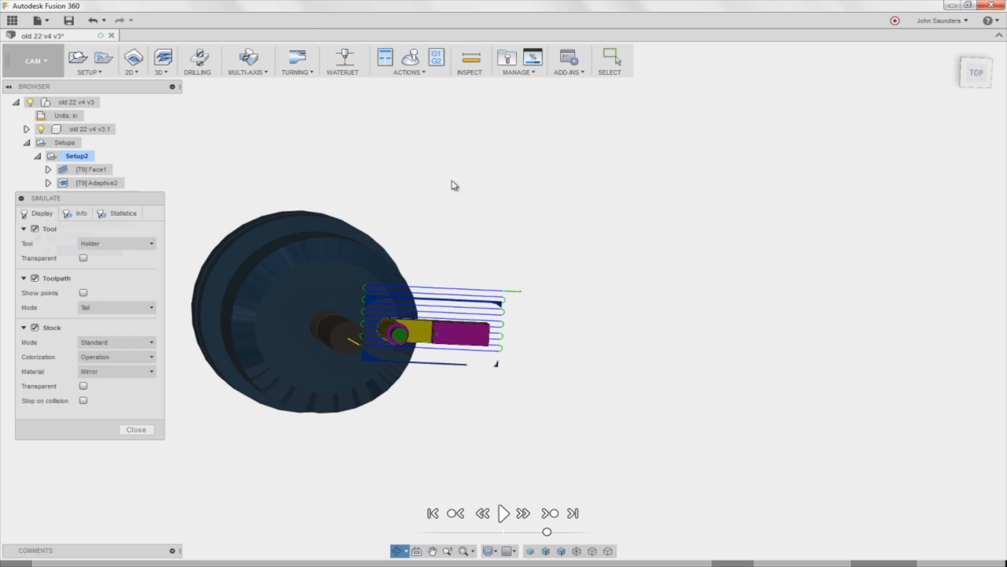